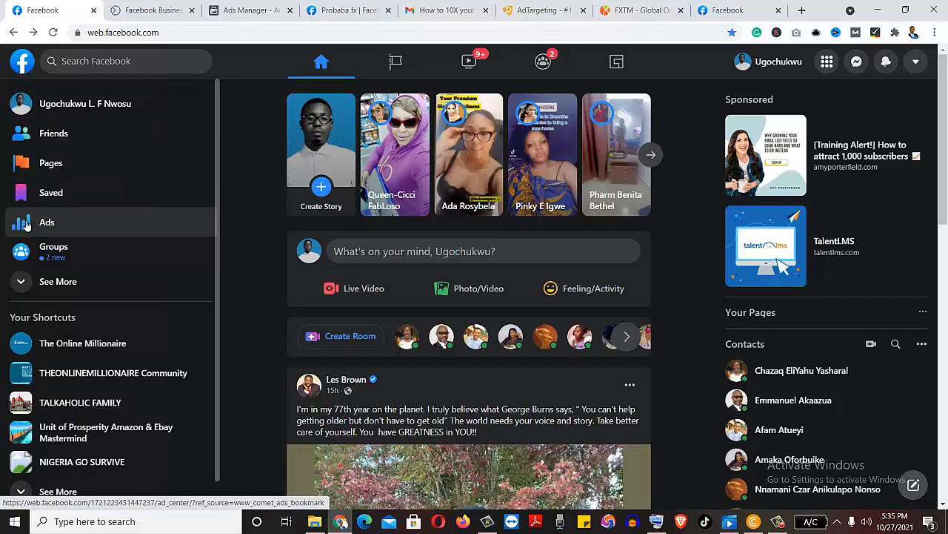
Open the ad account's Audiences page by way of Business Suite and dismiss the notice about unused audiences expiring.
left_click(27, 225)
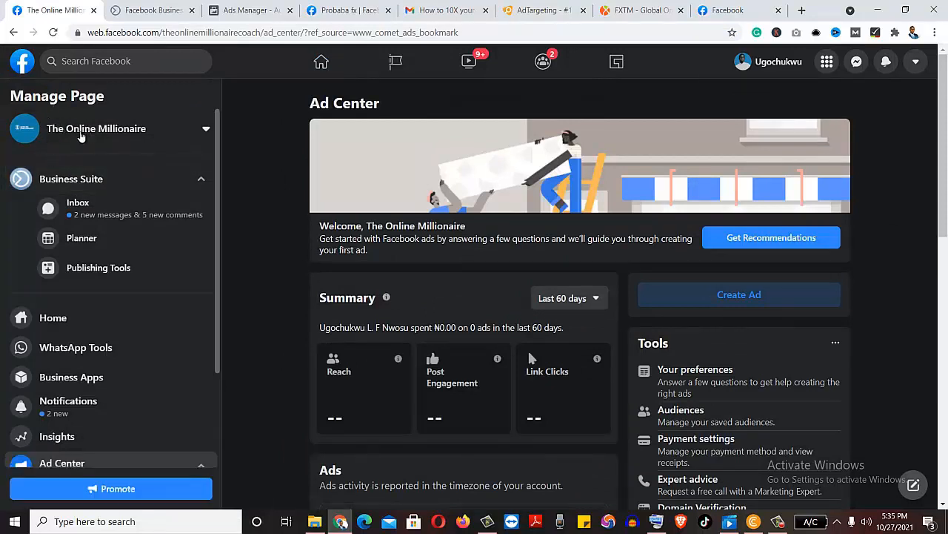
left_click(58, 185)
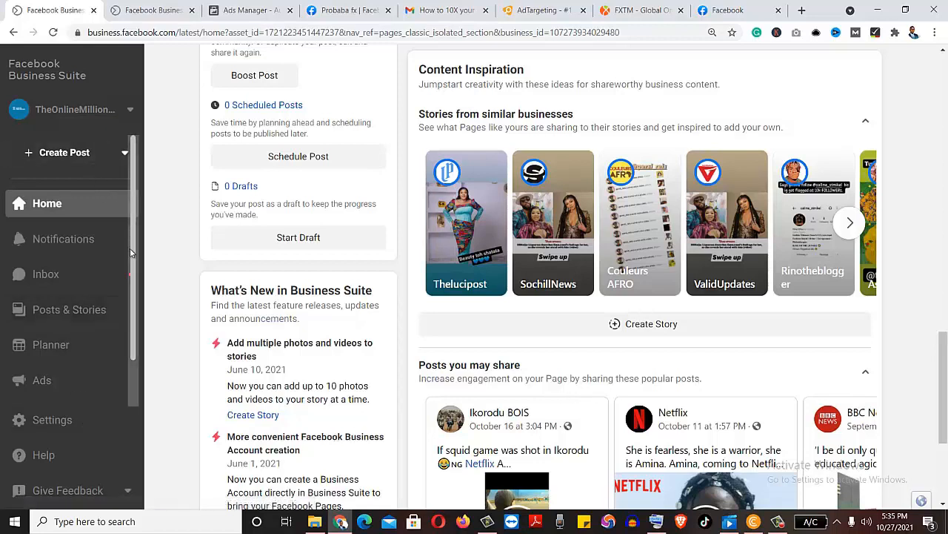
scroll(132, 263, "down", 1)
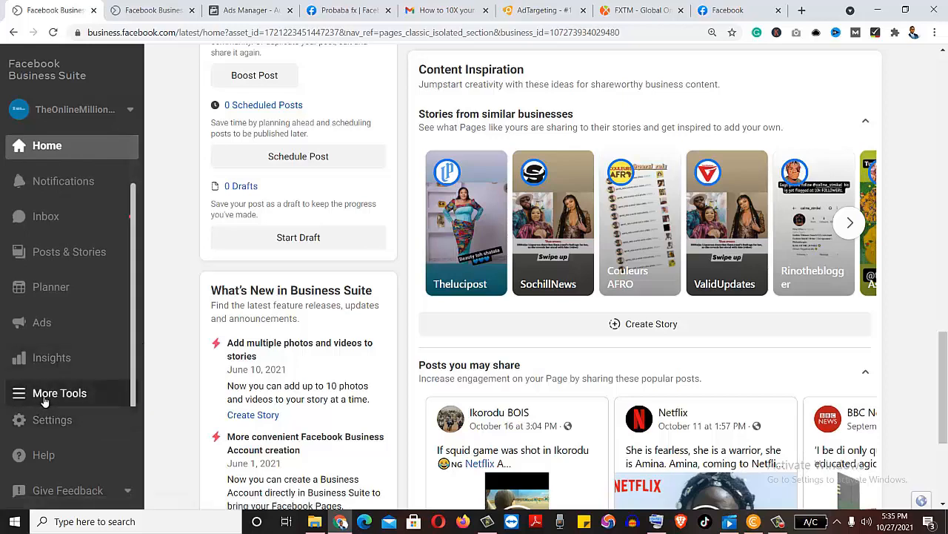
left_click(44, 396)
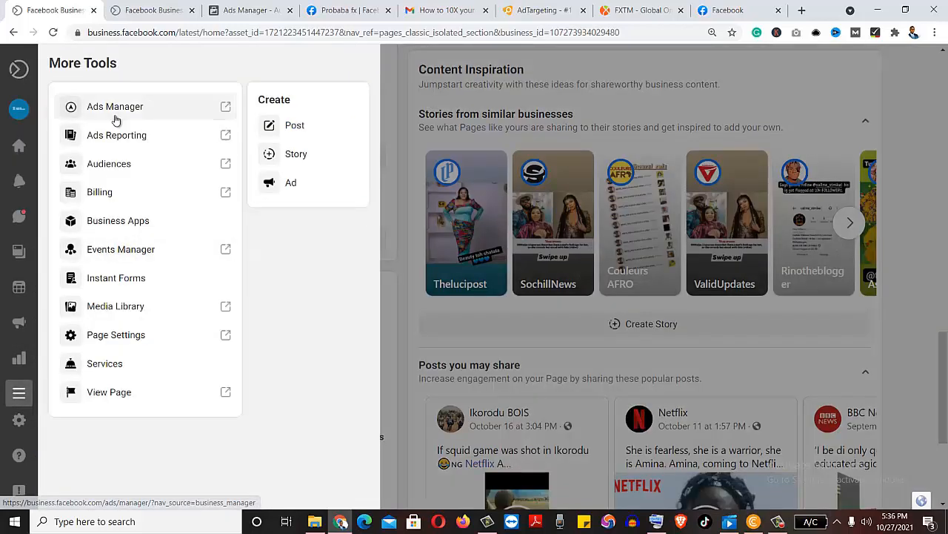
left_click(108, 166)
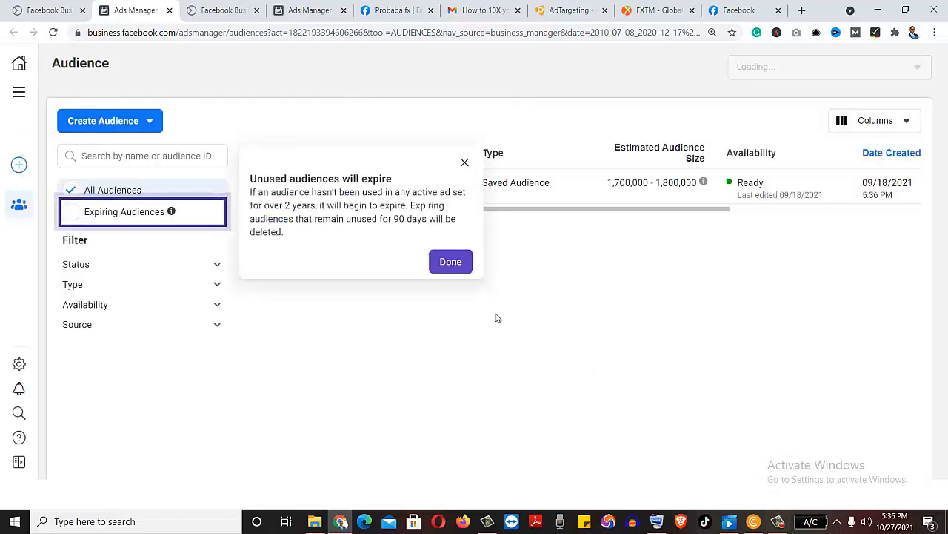
left_click(466, 163)
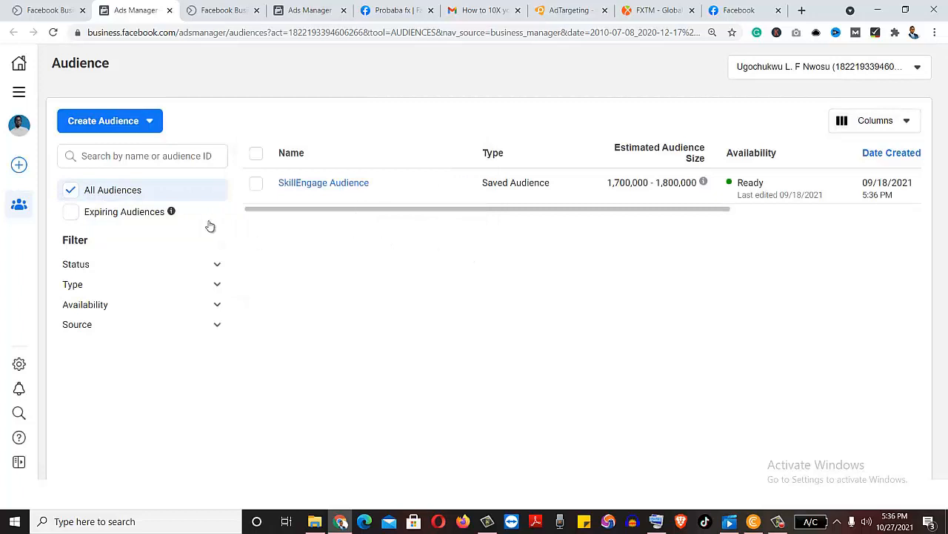
Start creating a custom audience with Website as its source and proceed past the source selection.
left_click(149, 124)
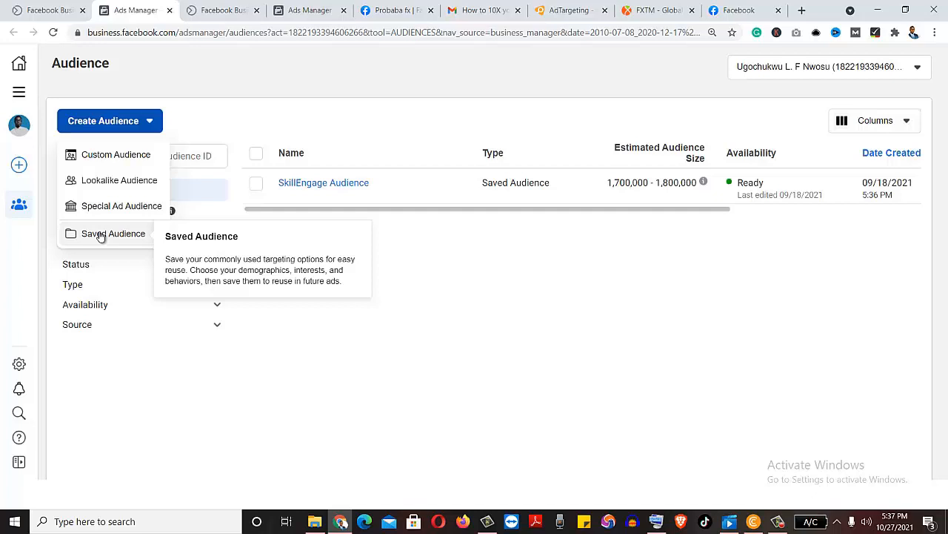
left_click(104, 156)
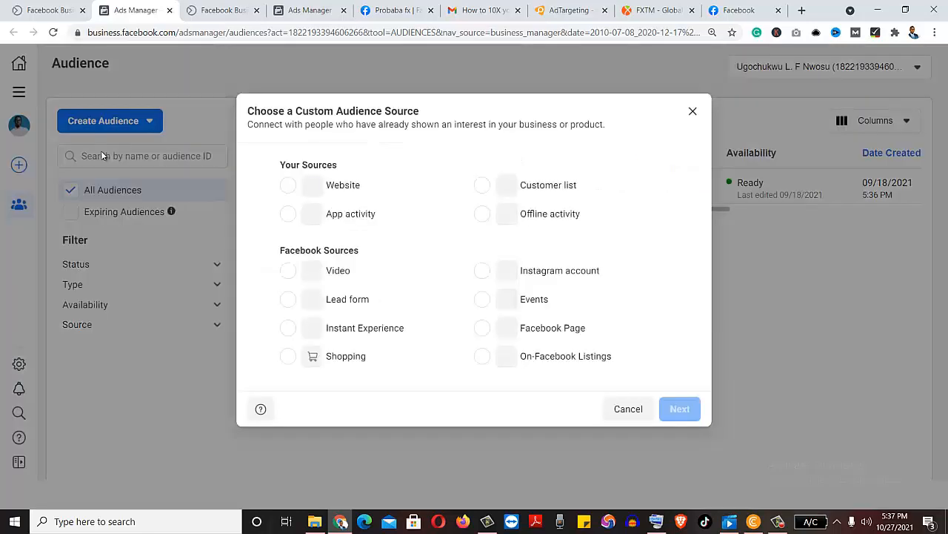
left_click(289, 186)
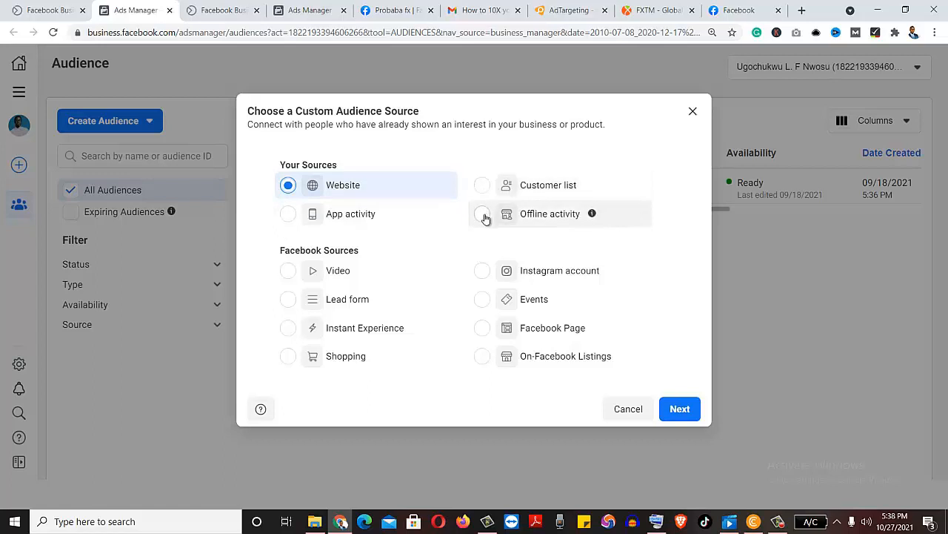
left_click(681, 409)
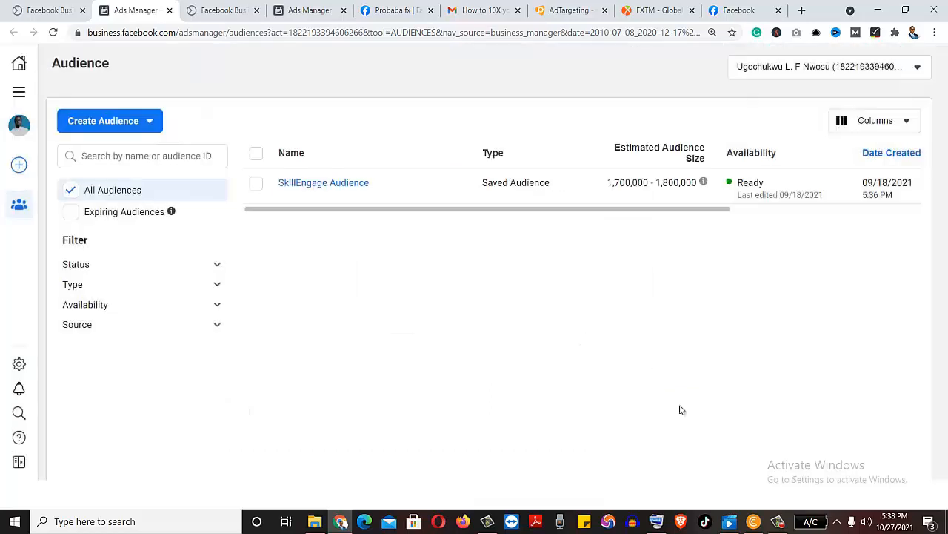
mouse_move(668, 172)
left_mouse_down()
mouse_move(668, 268)
mouse_move(674, 167)
left_mouse_up()
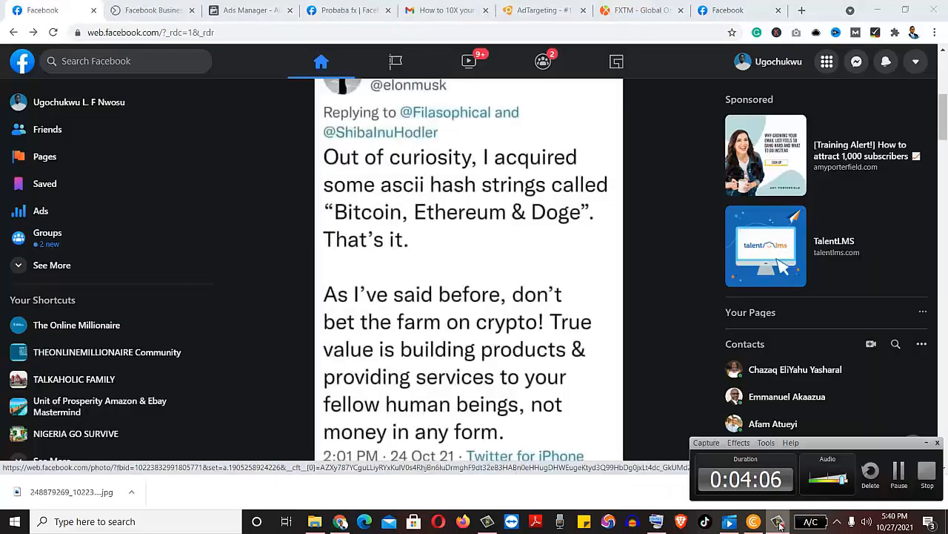
Close the AdTargeting and FXTM browser tabs.
left_click(778, 525)
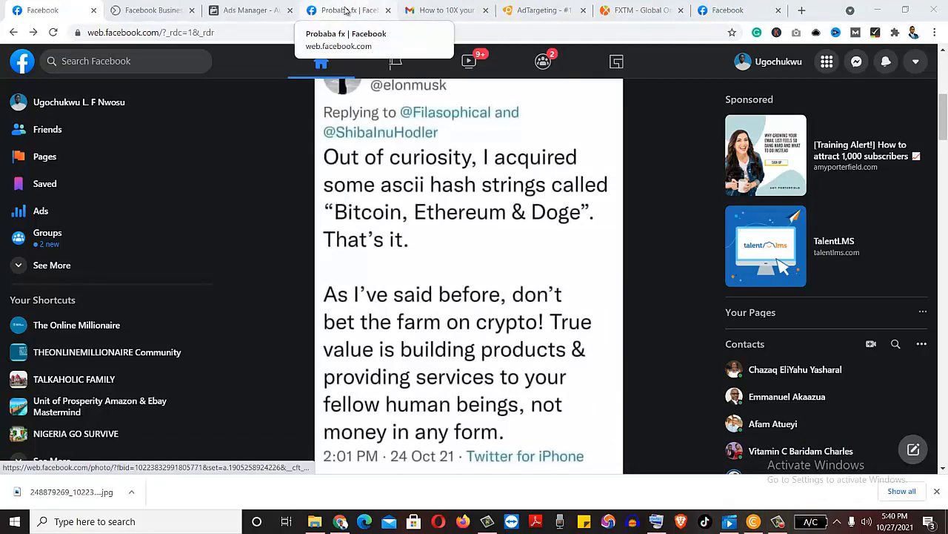
left_click(583, 10)
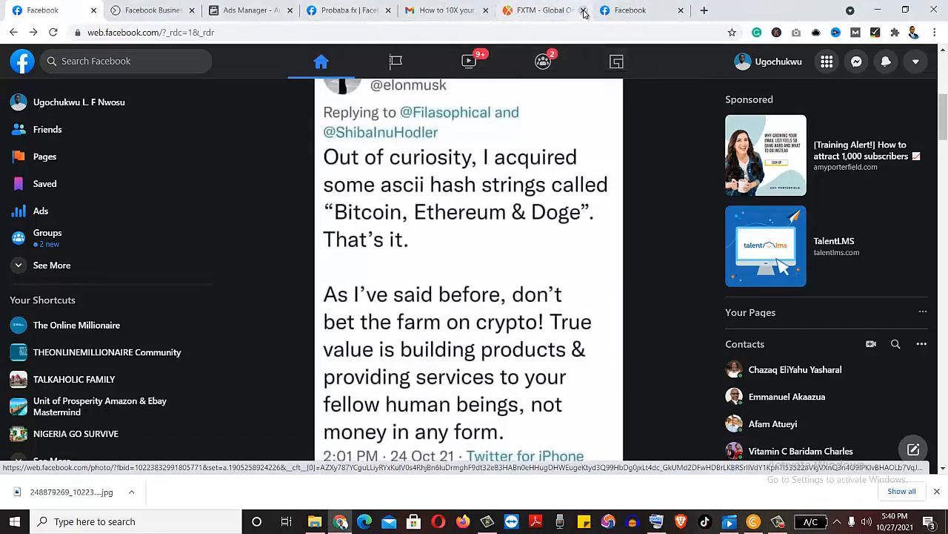
left_click(583, 10)
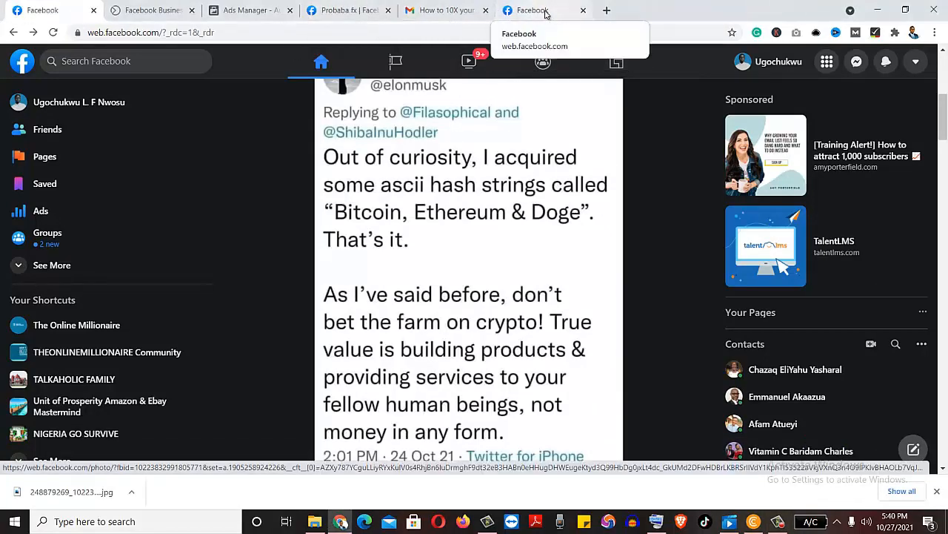
Load the AdTargeting interest-targeting page in the last Facebook browser tab.
left_click(544, 13)
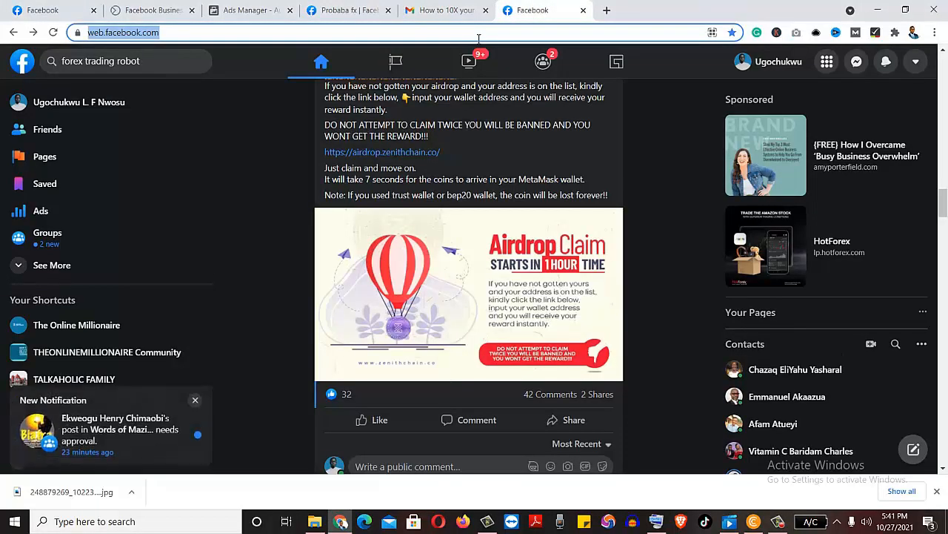
type("tar")
left_click(349, 242)
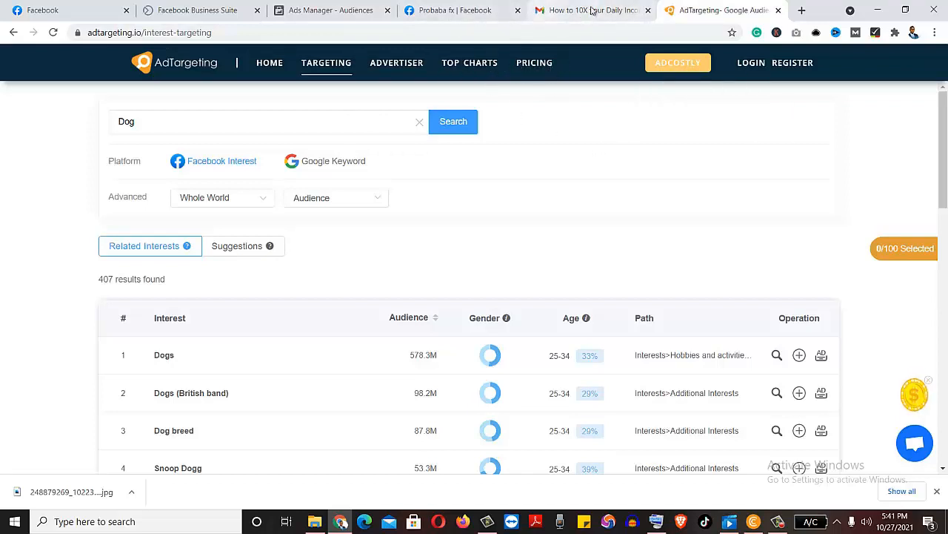
Switch to the Probaba fx Facebook page and examine its published posts, their reach figures and boost results.
left_click(465, 11)
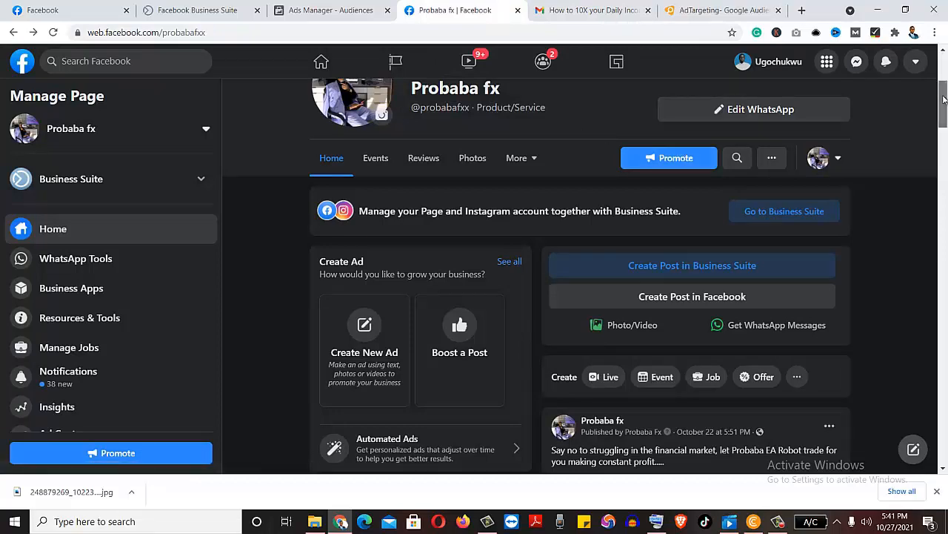
left_click_drag(945, 94, 946, 132)
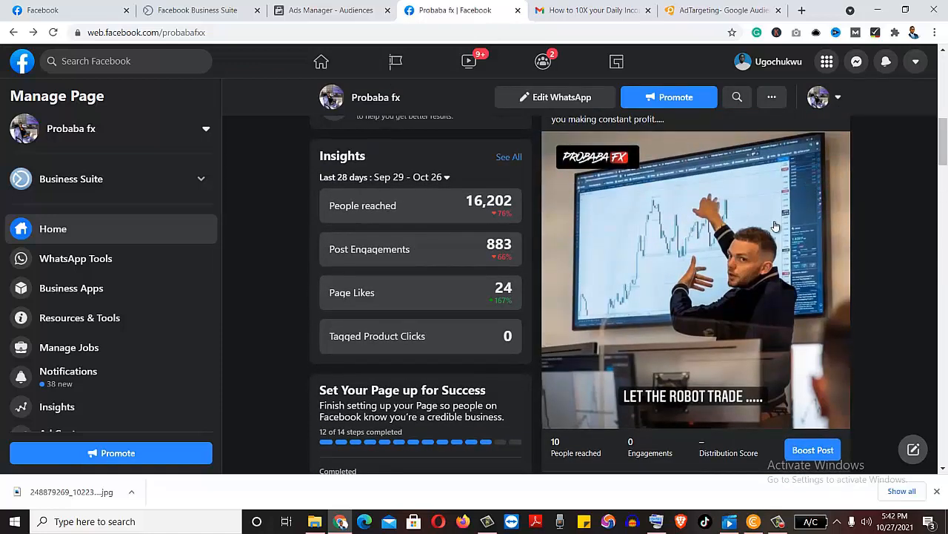
left_click_drag(946, 140, 947, 122)
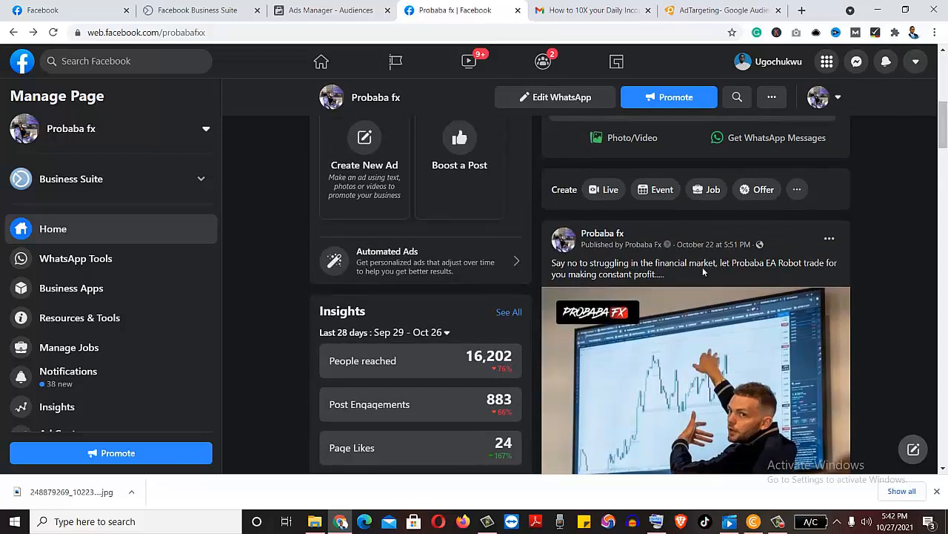
left_click_drag(943, 118, 946, 158)
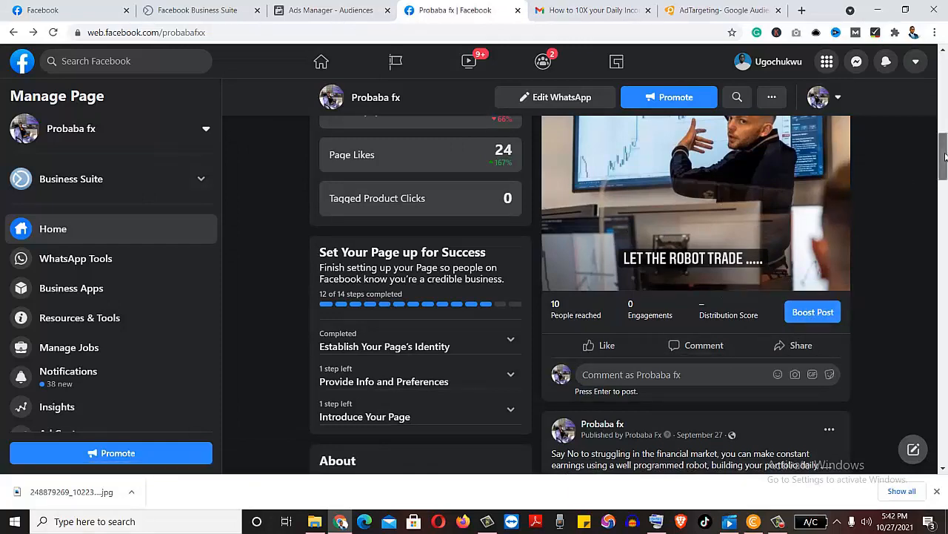
left_click_drag(945, 156, 937, 207)
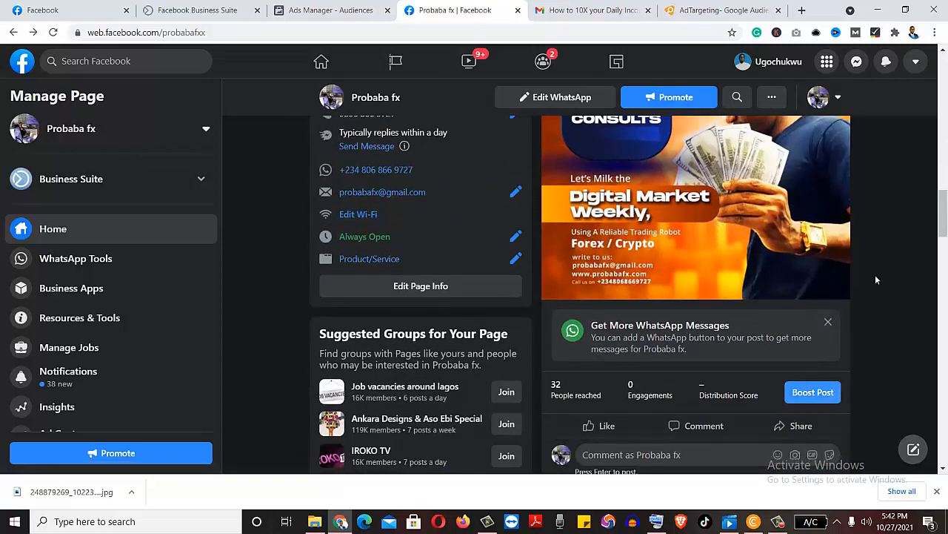
left_click_drag(945, 209, 946, 285)
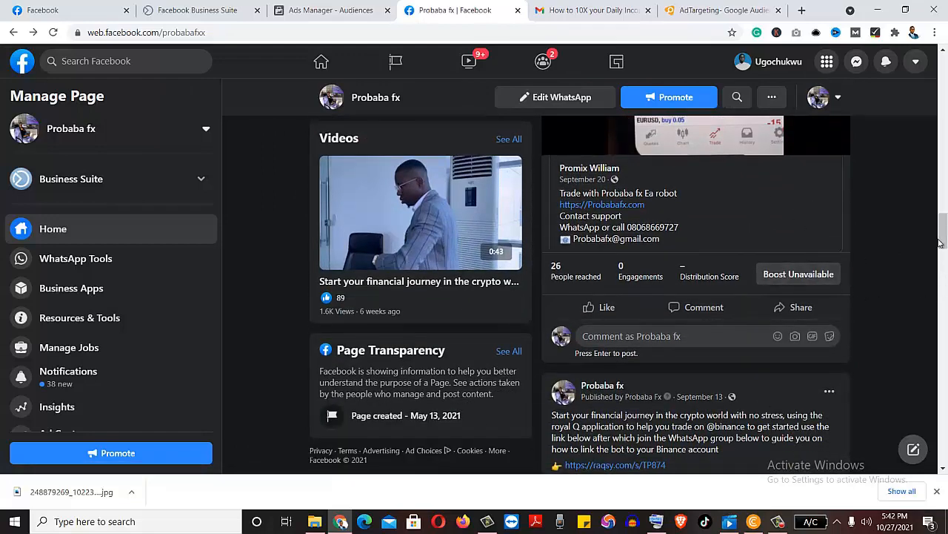
left_click_drag(942, 244, 942, 272)
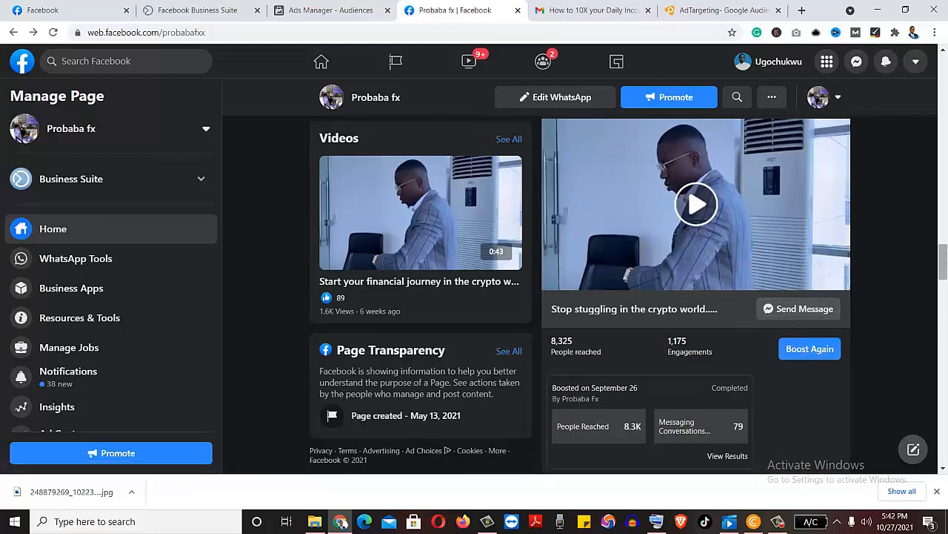
left_click_drag(944, 259, 945, 99)
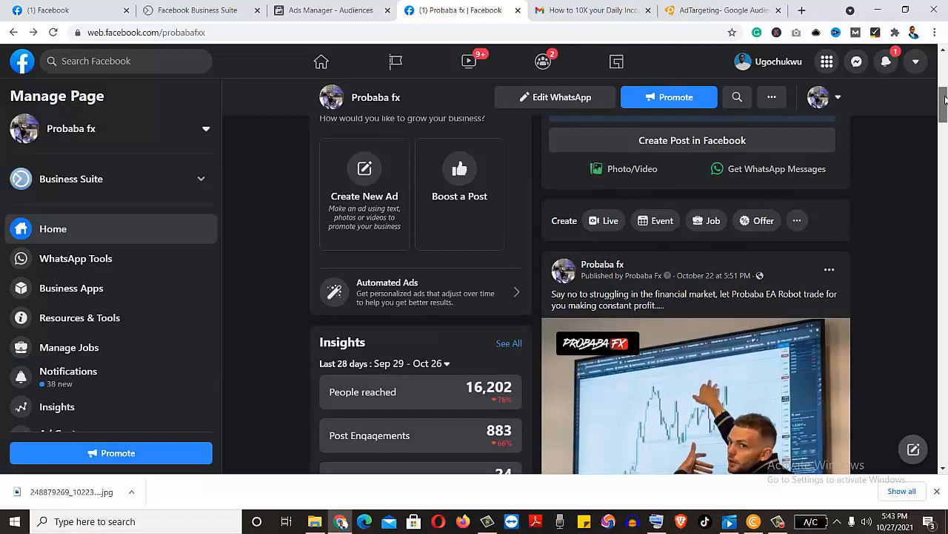
mouse_move(944, 100)
left_mouse_down()
mouse_move(945, 73)
mouse_move(945, 101)
left_mouse_up()
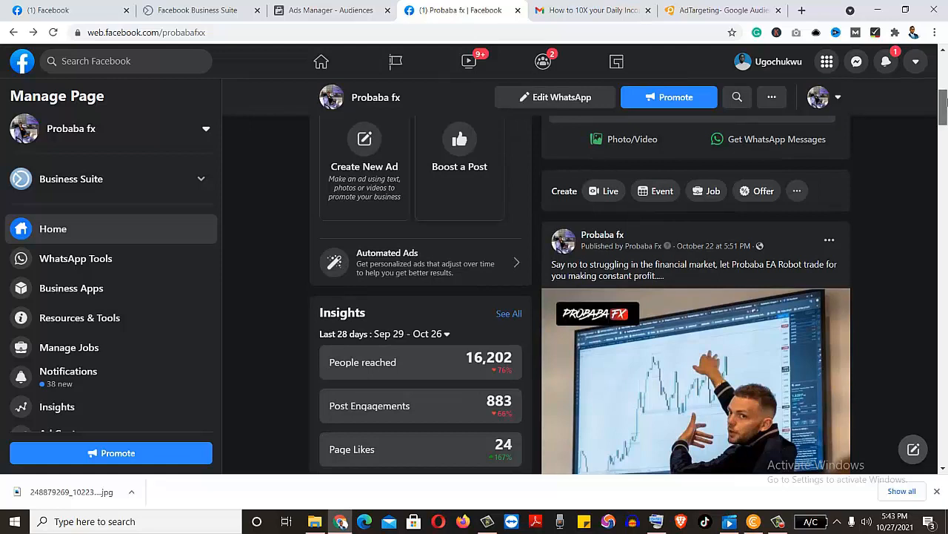
left_click_drag(945, 101, 945, 101)
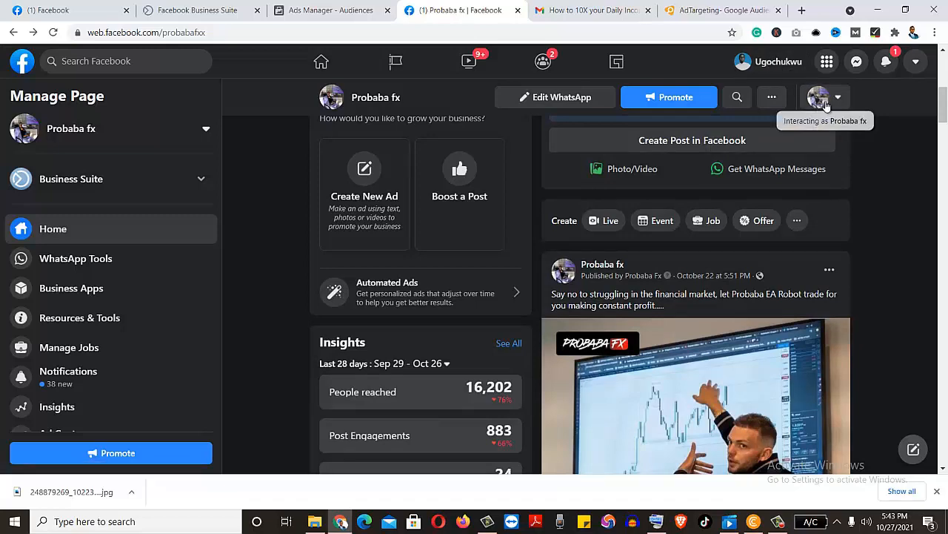
Open a new ad for the Probaba fx page, check the available ad accounts, and leave the ad without keeping changes.
scroll(943, 87, "up", 3)
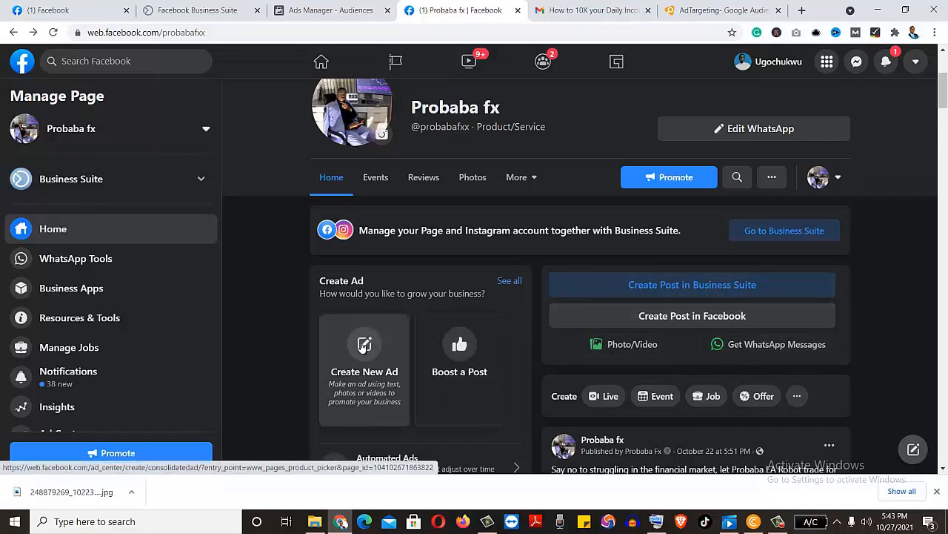
left_click(363, 346)
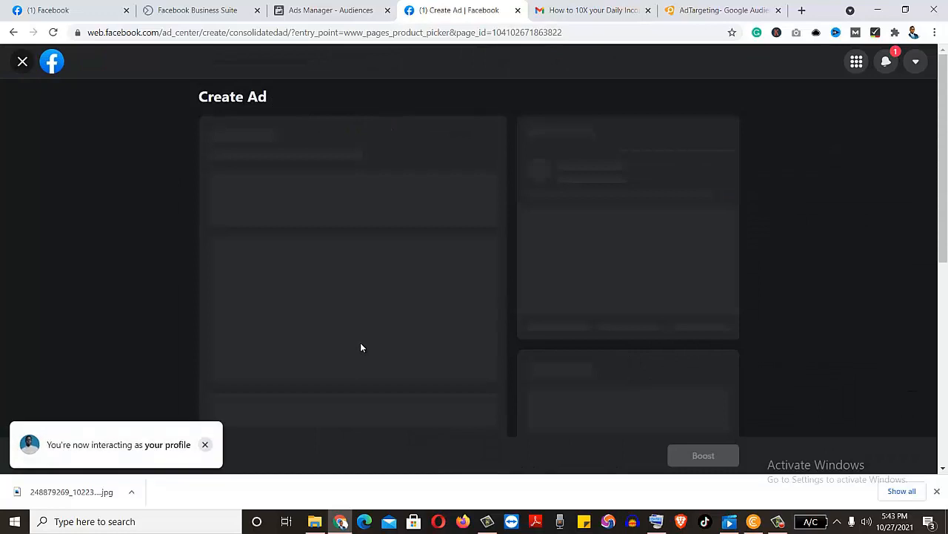
left_click(724, 106)
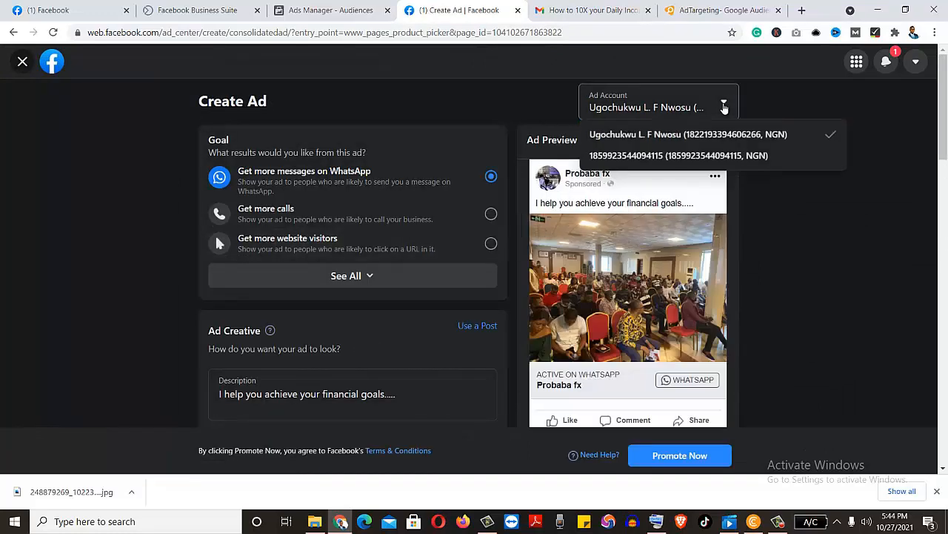
left_click(533, 102)
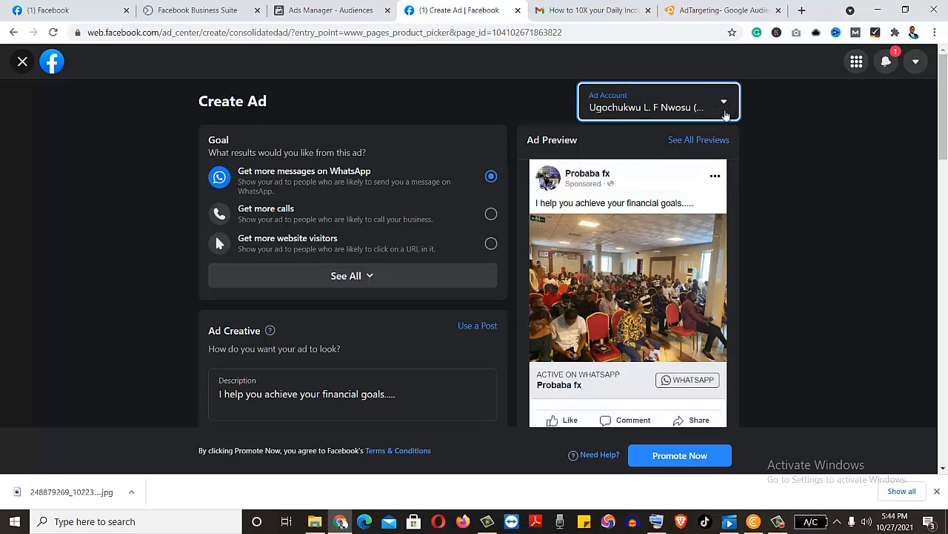
left_click_drag(947, 128, 947, 103)
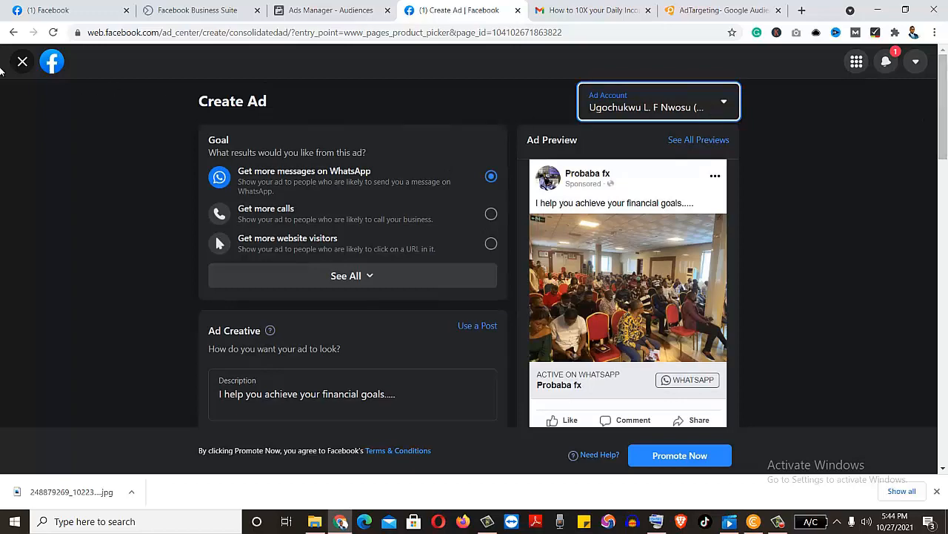
left_click(22, 63)
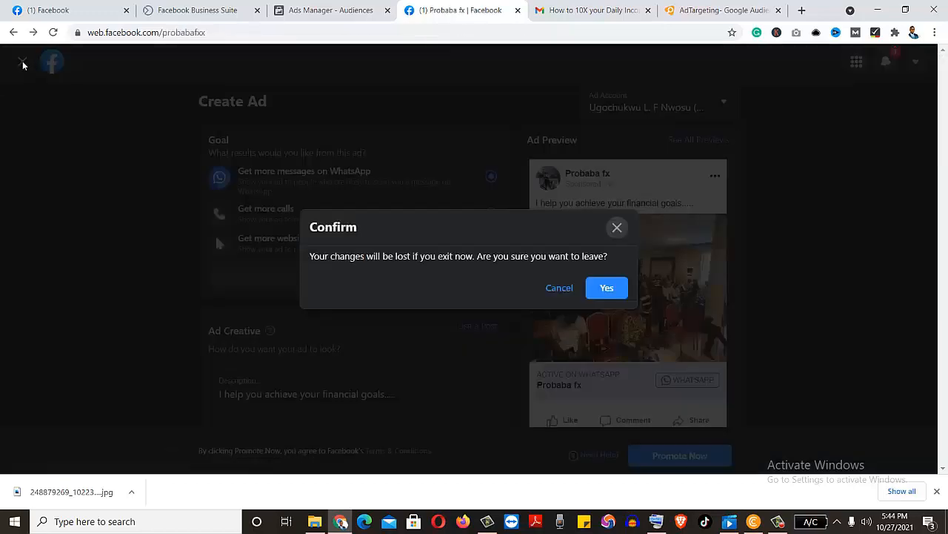
left_click(606, 287)
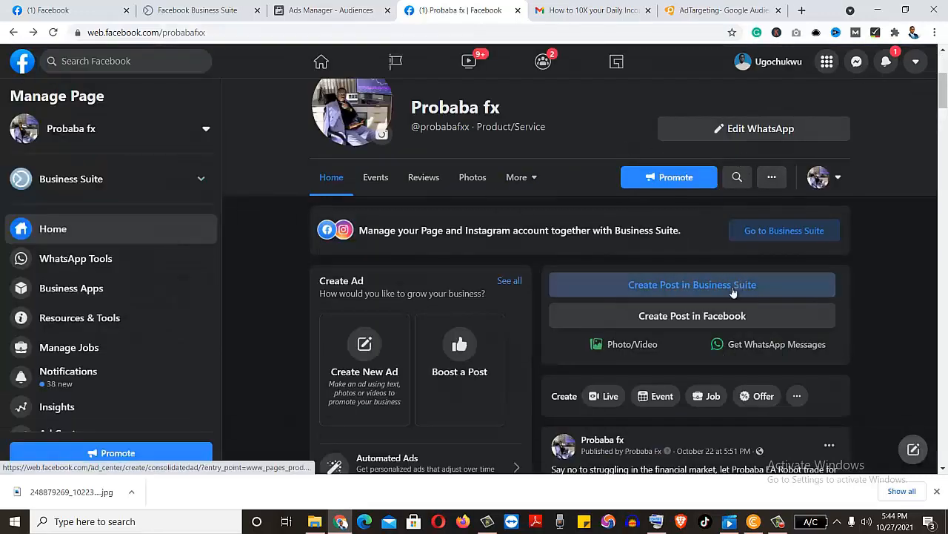
Open the Probaba fx page in Business Suite, look over its recent posts, and return to the Facebook page.
left_click(711, 293)
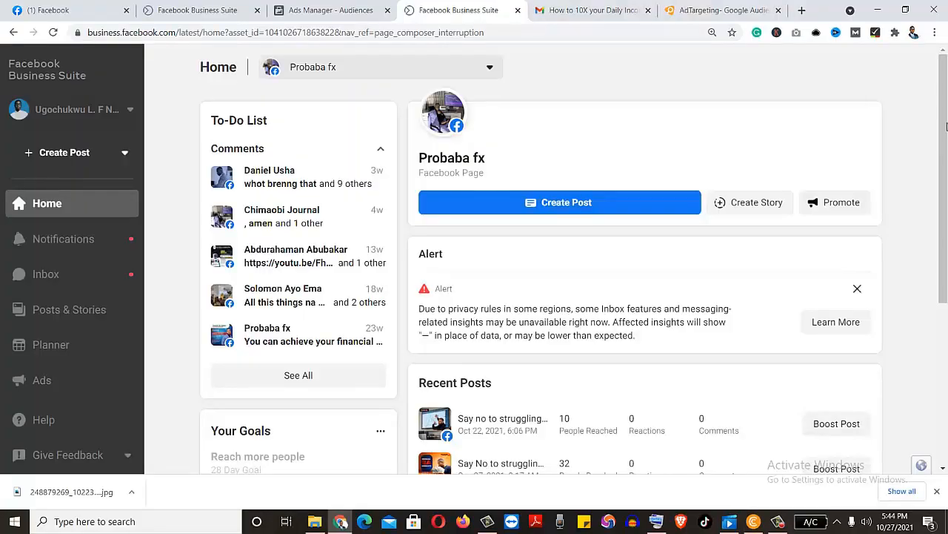
left_click_drag(946, 126, 947, 280)
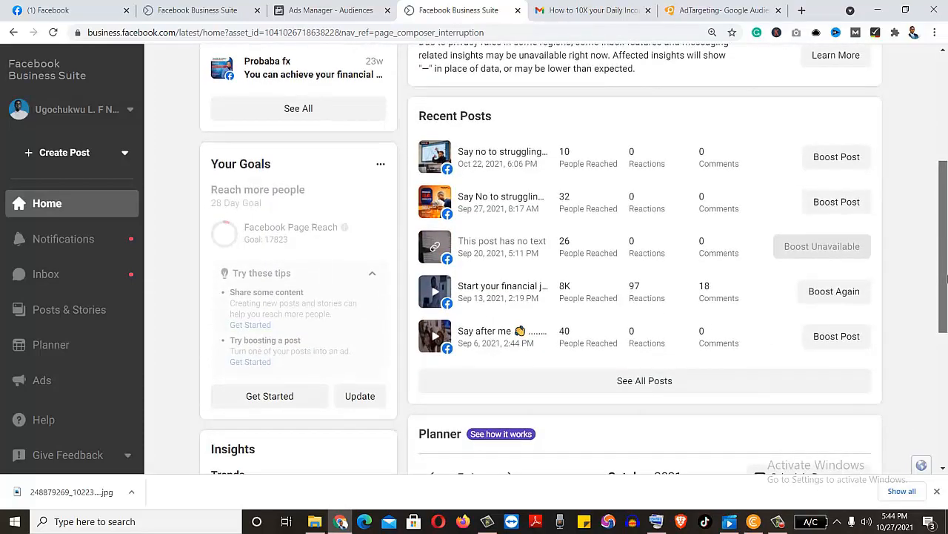
scroll(946, 239, "up", 3)
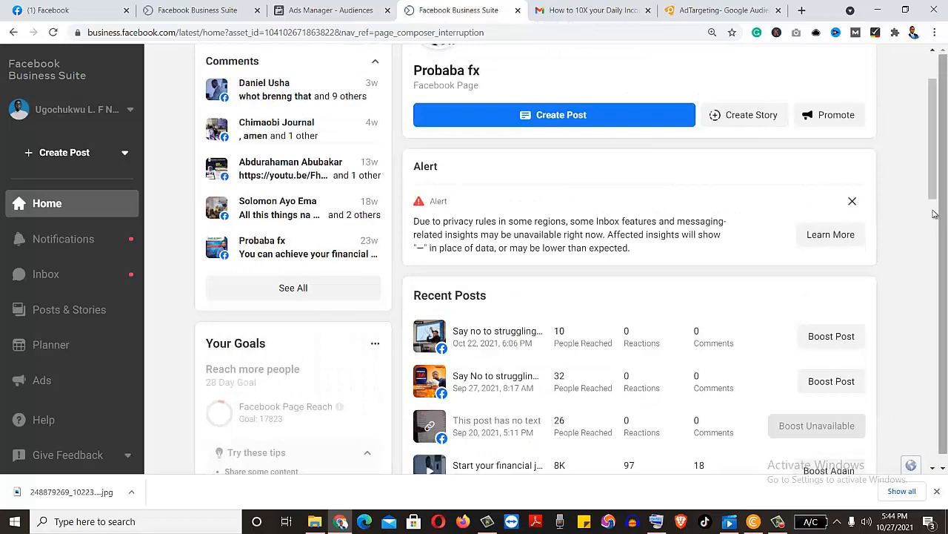
scroll(935, 140, "up", 2)
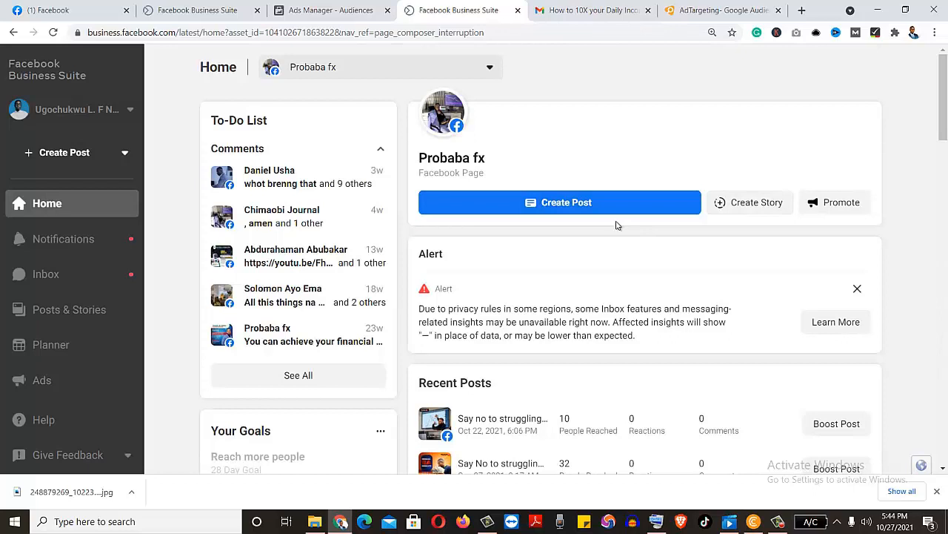
left_click(14, 32)
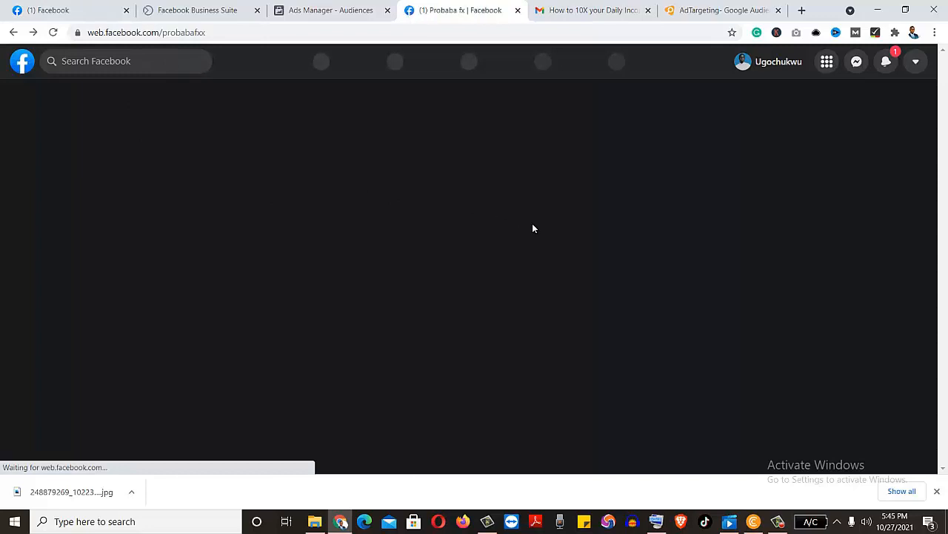
Create a new Facebook post for Probaba fx and paste in the prepared forex trading robot ad copy.
left_click(698, 345)
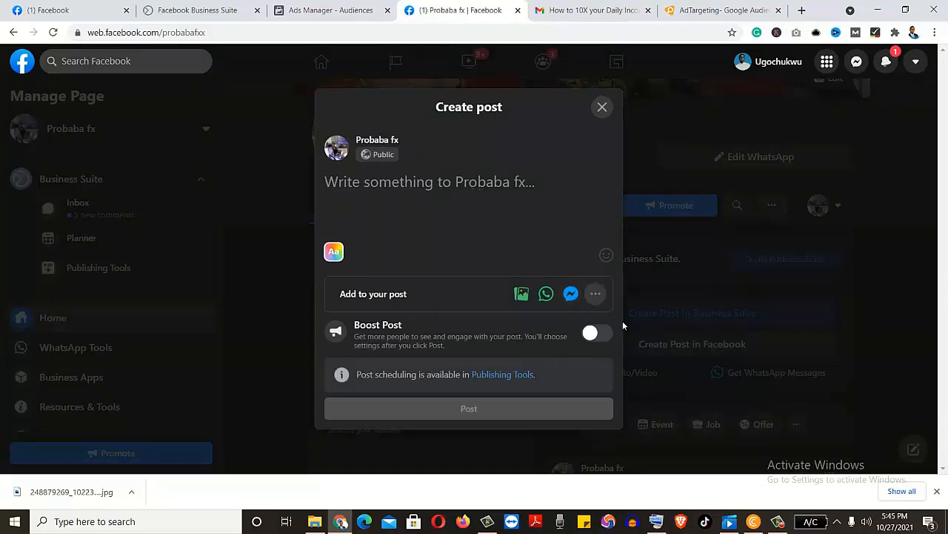
left_click(729, 521)
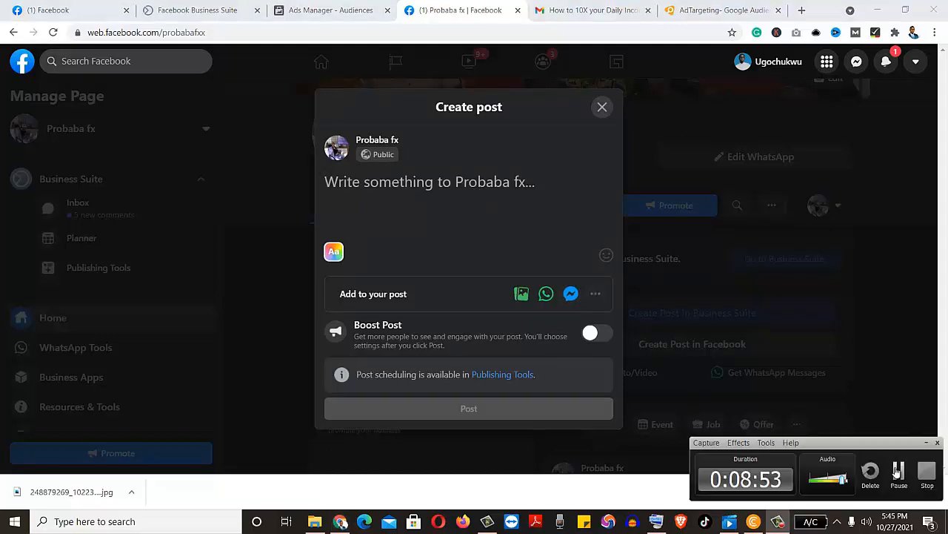
left_click(898, 472)
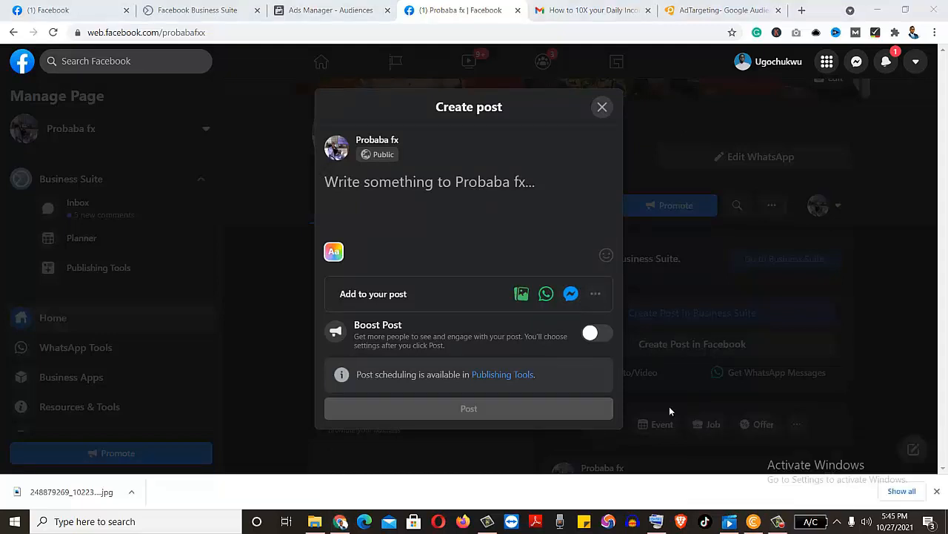
left_click(384, 185)
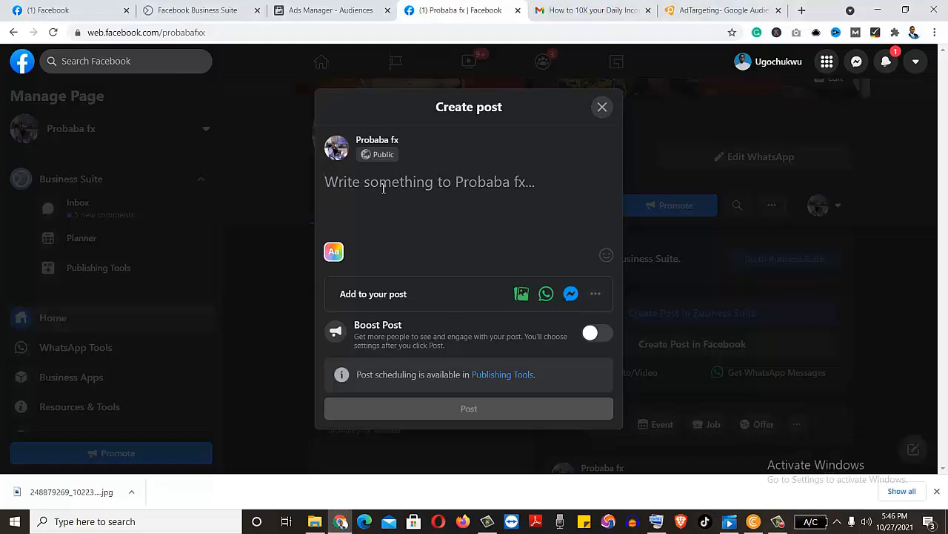
key("ctrl+v")
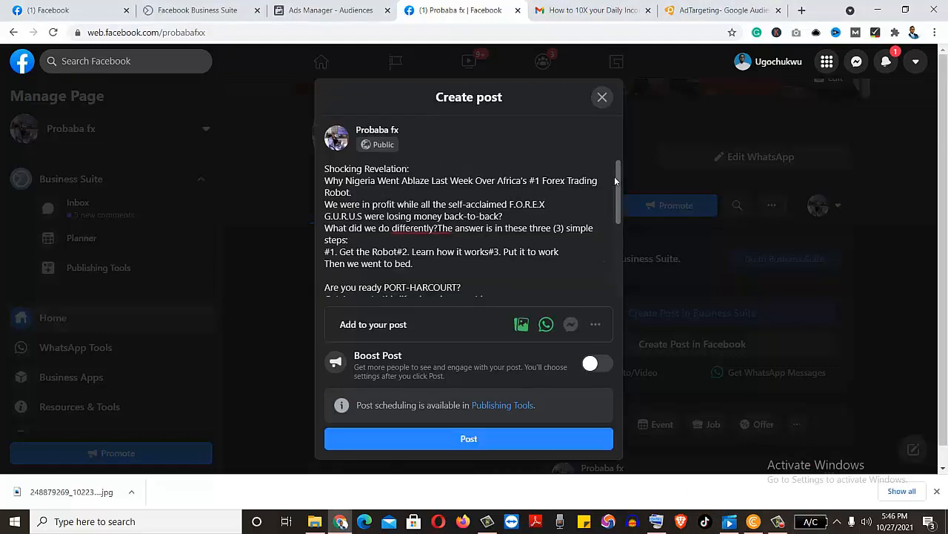
Change the post's opening to "Shocking Revelation!!!" and insert two blank lines after the headline ending in "Forex Trading Robot.".
left_click(415, 167)
key("BackSpace")
type("!")
left_click(360, 191)
key("Return")
key("Return")
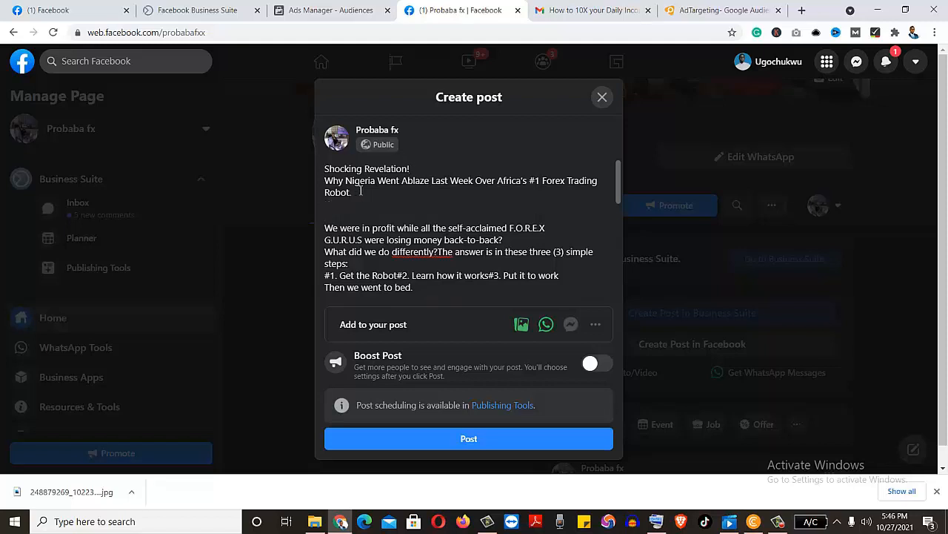
left_click(412, 170)
type("!!")
End the "losing money back-to-back" sentence with a full stop and add a blank line after it.
left_click(536, 228)
left_click(509, 240)
key("BackSpace")
type(".")
key("Return")
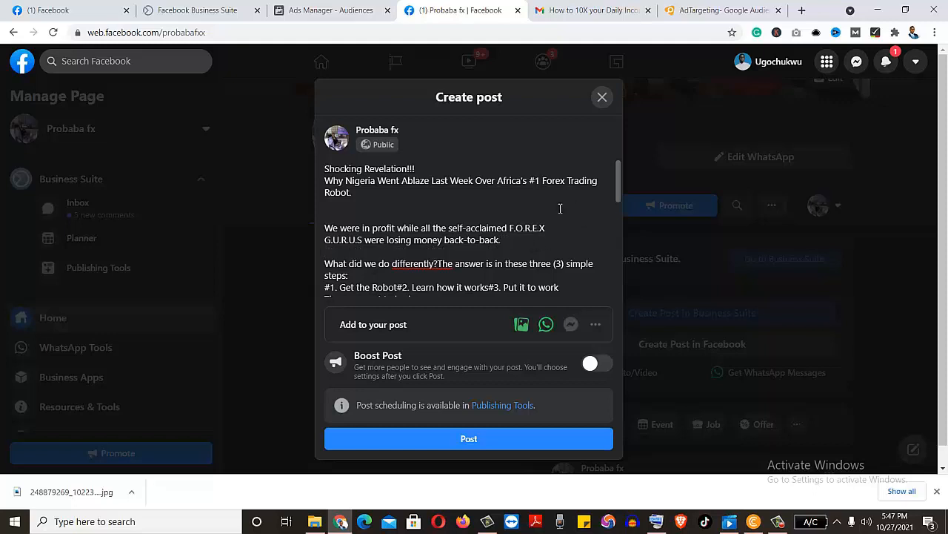
Move "The answer is in these three (3) simple steps:" into its own paragraph, with a blank line above and below.
left_click(438, 263)
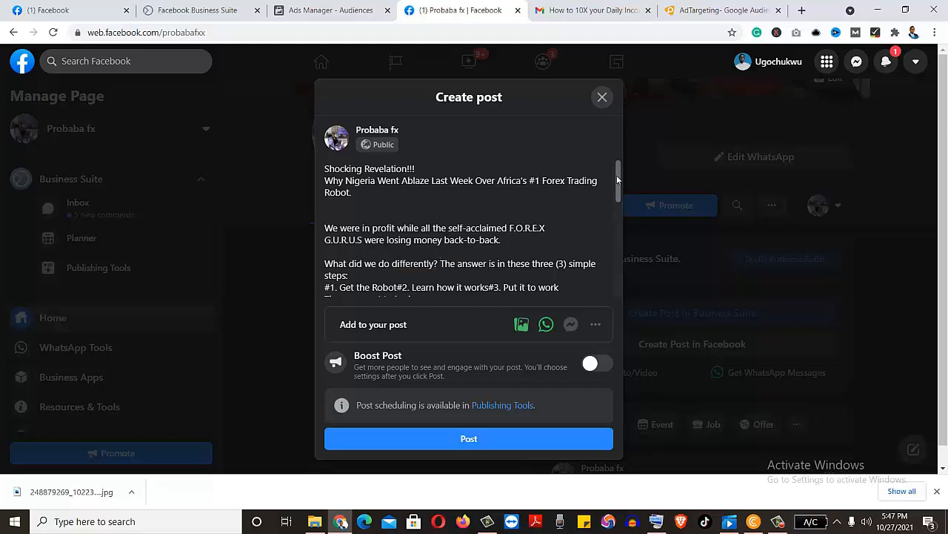
left_click_drag(616, 179, 618, 192)
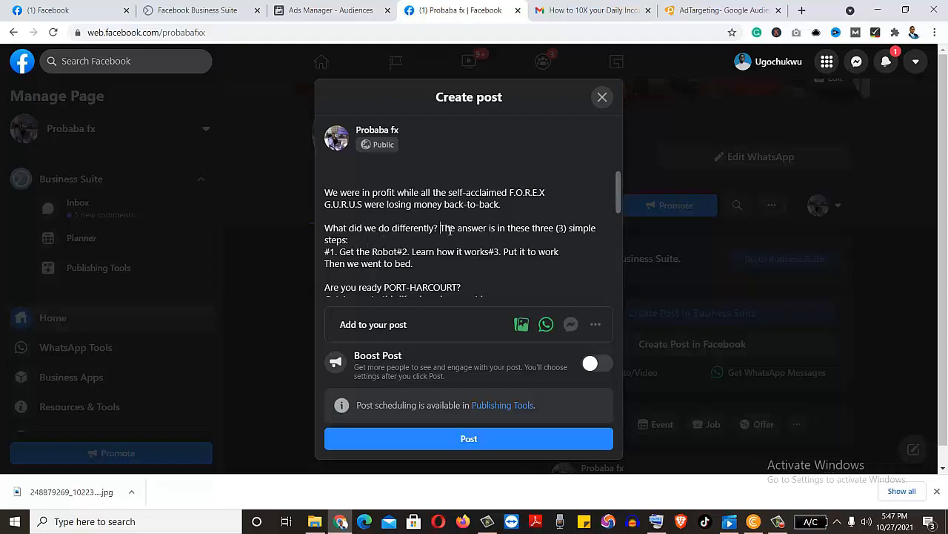
key("Return")
key("Return")
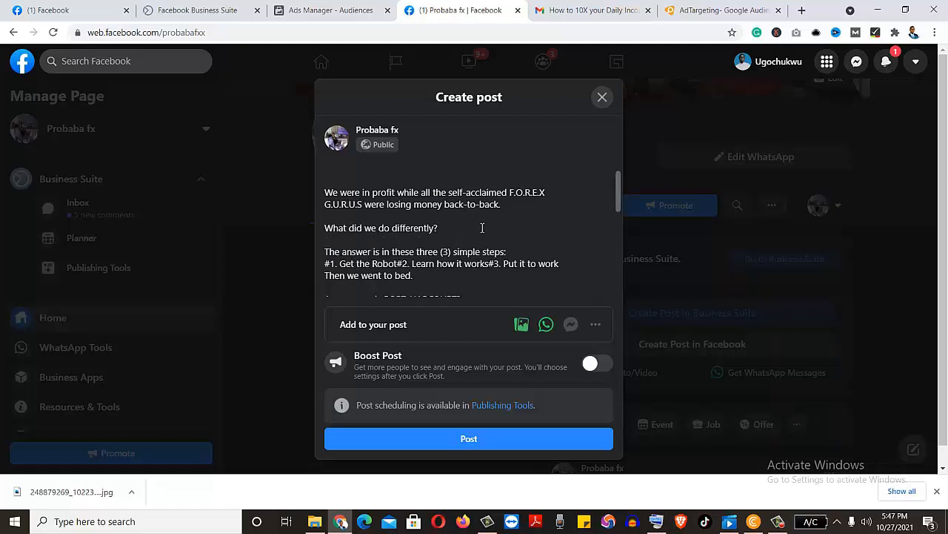
left_click(520, 251)
key("Return")
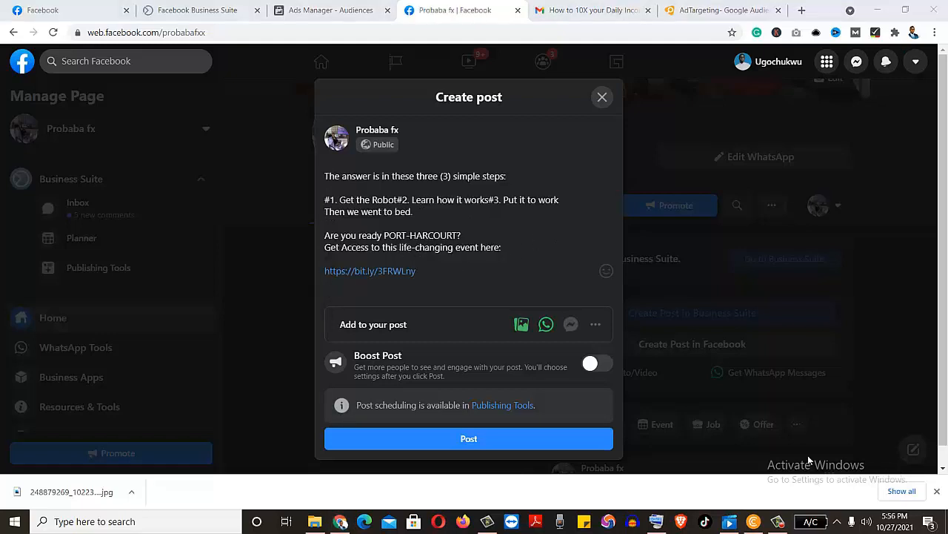
Split the #1, #2 and #3 steps onto separate lines with a blank line between them.
left_click(379, 201)
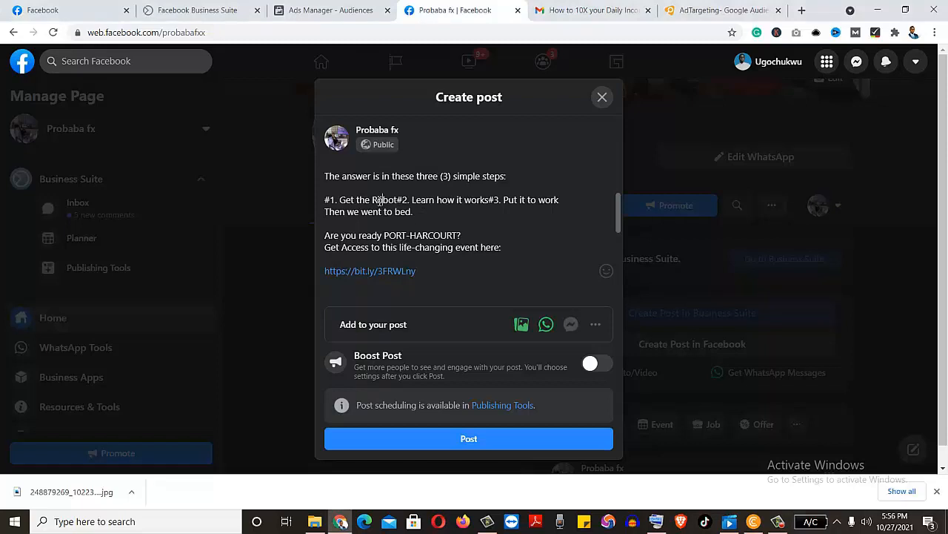
key("Return")
key("Return")
key("Right")
key("Right")
key("Right")
key("Right")
key("Right")
key("Right")
key("Right")
key("Right")
key("Right")
key("Right")
key("Right")
key("Right")
key("Right")
key("Right")
key("Right")
key("Right")
key("Right")
key("Right")
key("Right")
key("Right")
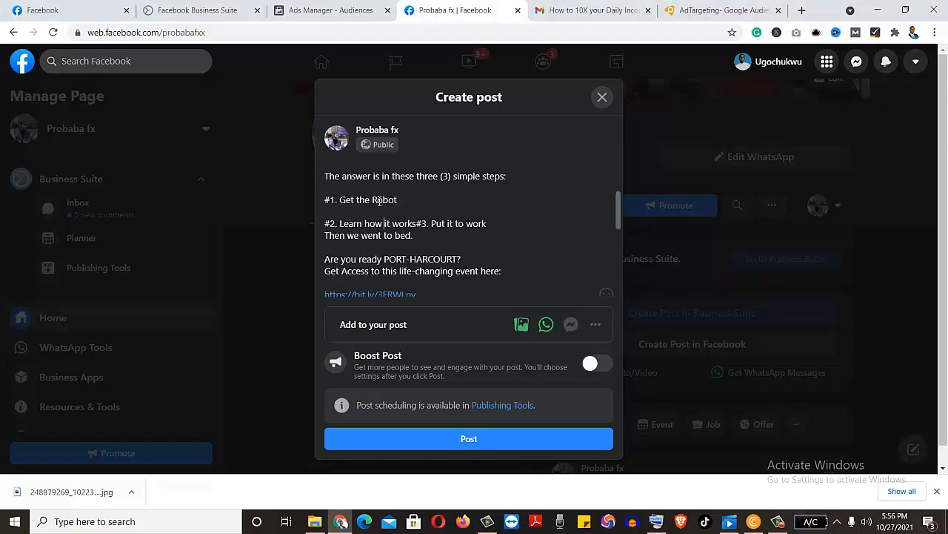
key("Return")
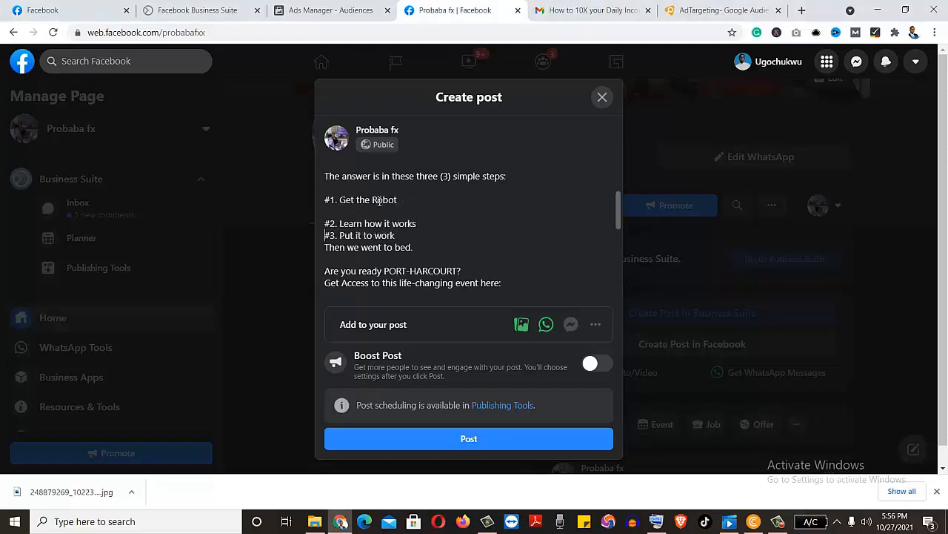
key("Return")
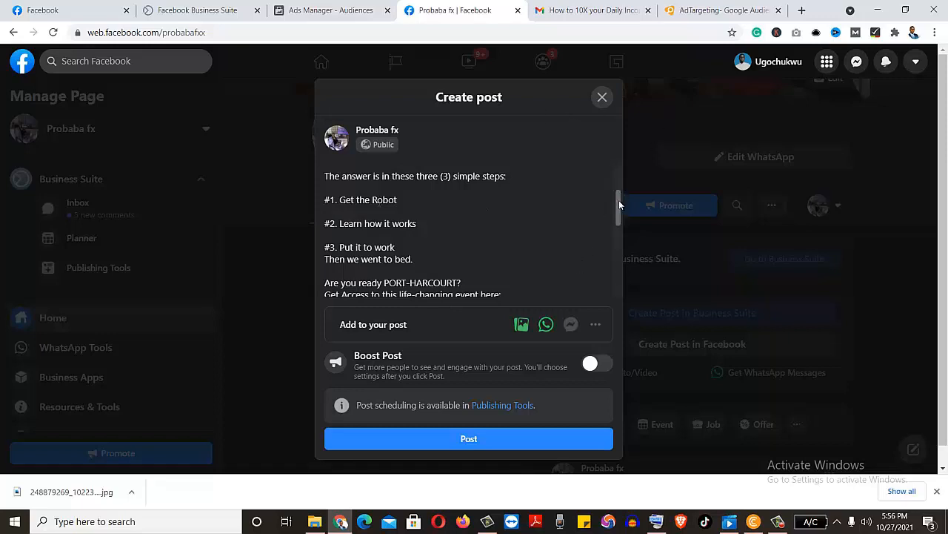
Separate "Then we went to bed." from the numbered steps with two blank lines and insert an ellipsis after "Then".
left_click_drag(619, 200, 565, 163)
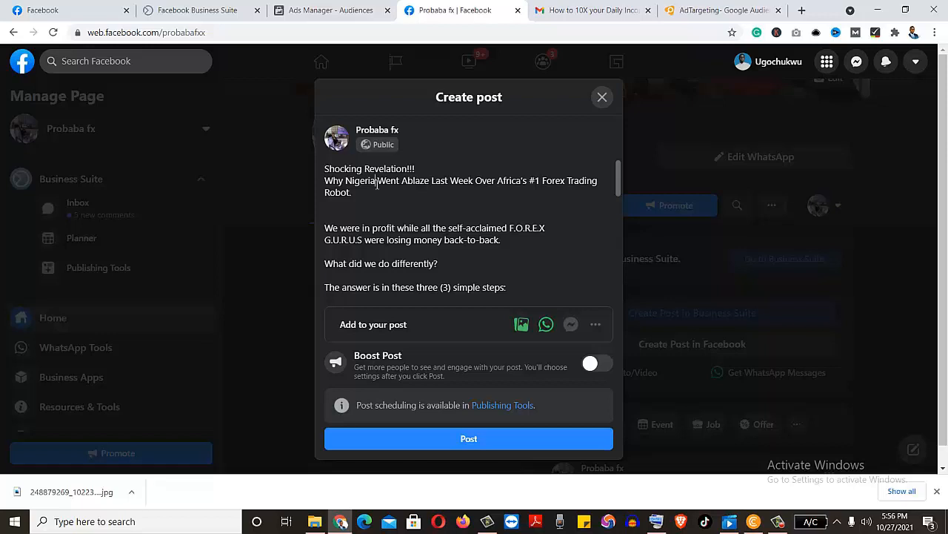
left_click_drag(377, 184, 358, 184)
left_click_drag(619, 170, 621, 196)
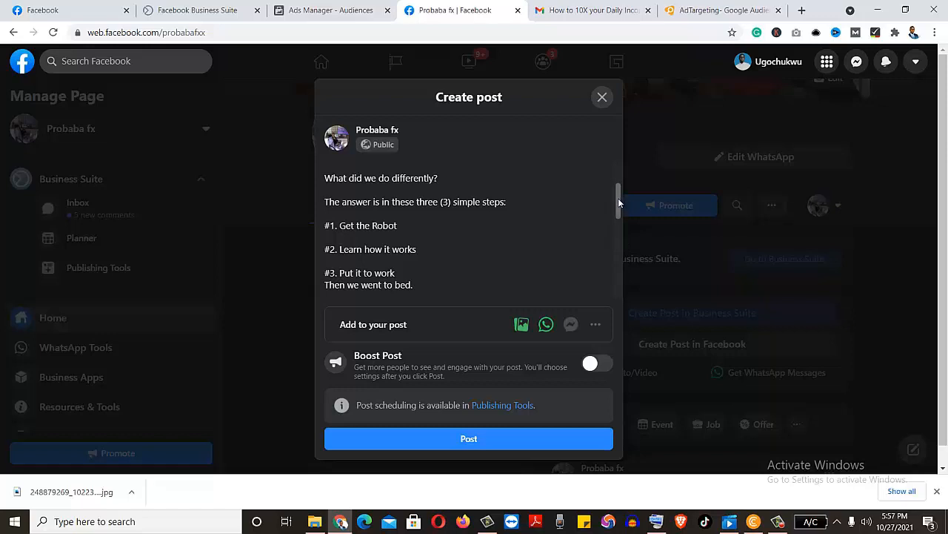
left_click_drag(618, 198, 619, 206)
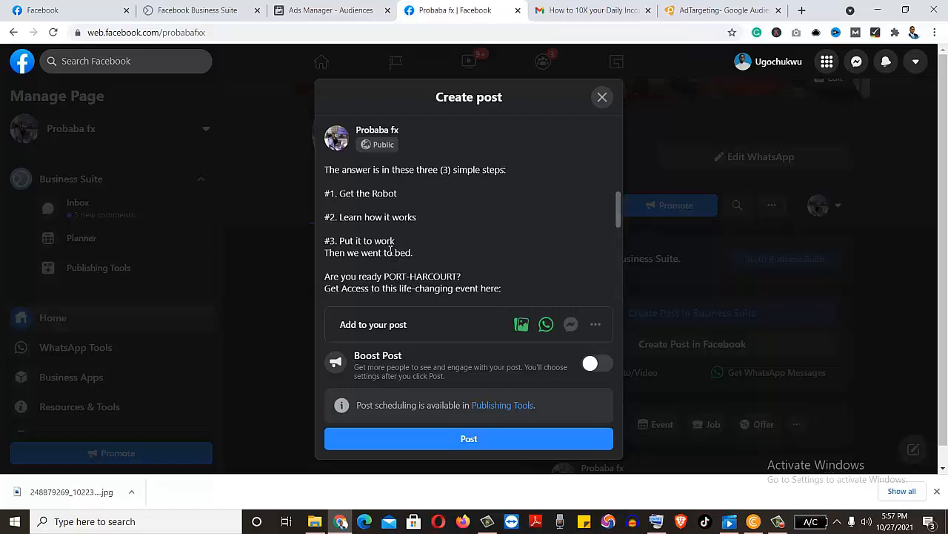
left_click(327, 253)
key("Return")
key("Return")
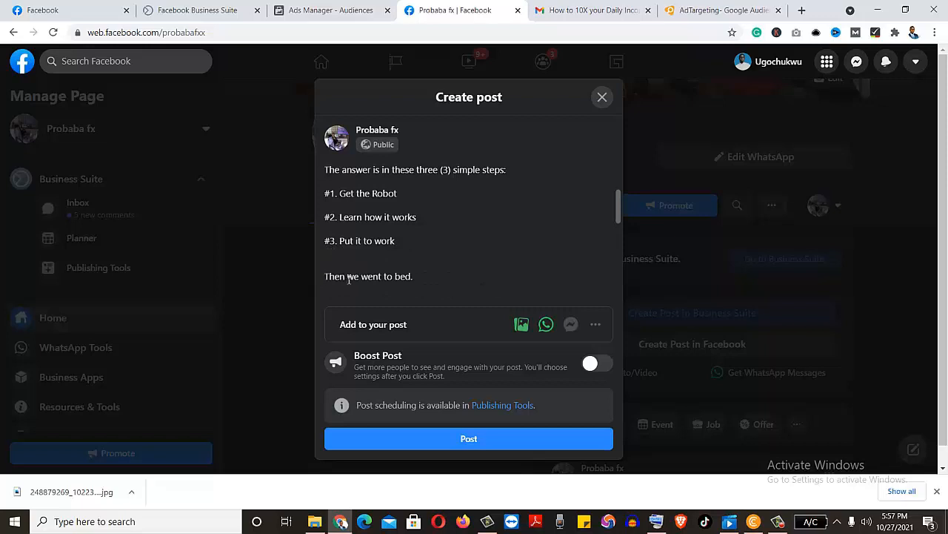
left_click(346, 276)
type("...")
Add a blank line above "Are you ready PORT-HARCOURT?" and extend the invitation with "to learn all the awesome things that our robot can do for you as a trader".
left_click_drag(621, 213, 616, 225)
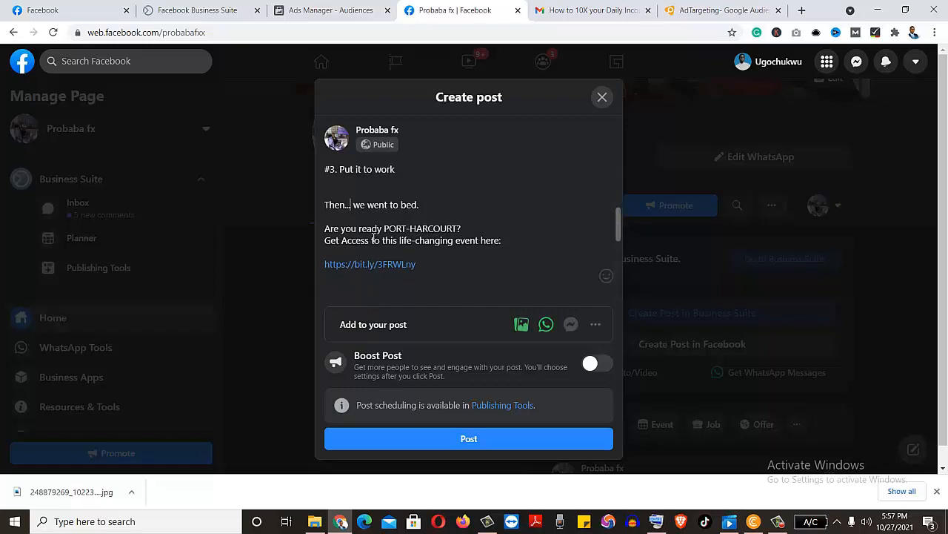
left_click(337, 230)
key("Return")
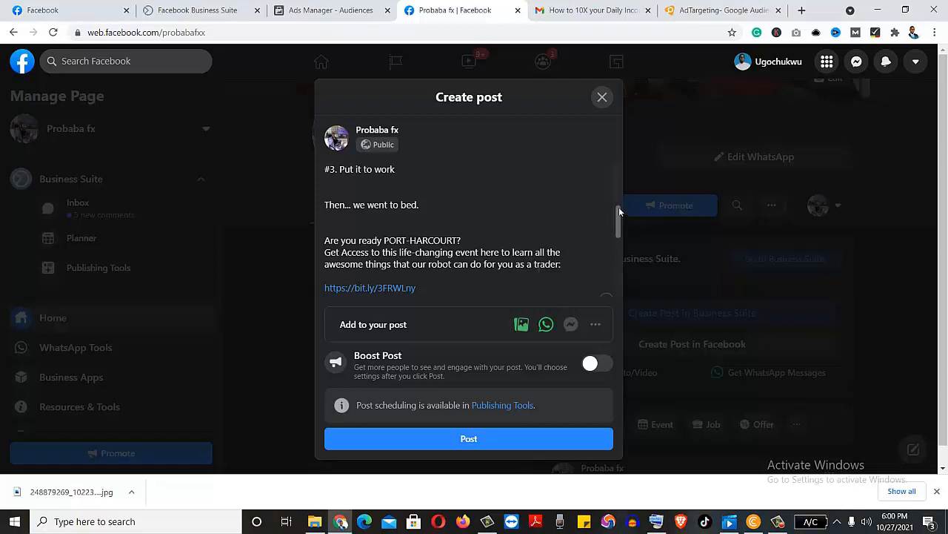
Reword the end of the event invitation to say what the robot can do "for traders".
mouse_move(619, 212)
left_mouse_down()
mouse_move(620, 154)
mouse_move(613, 252)
mouse_move(614, 210)
mouse_move(612, 228)
left_mouse_up()
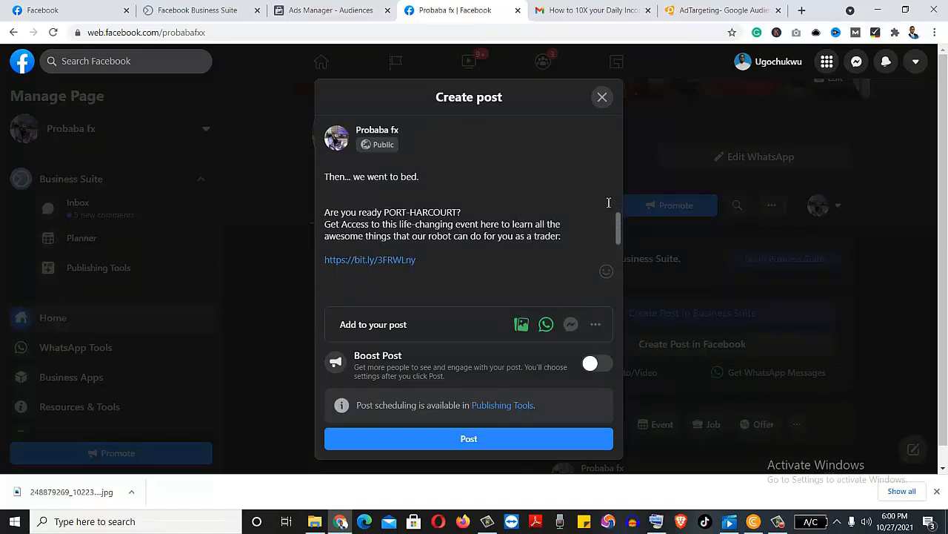
mouse_move(620, 224)
left_mouse_down()
mouse_move(617, 235)
mouse_move(618, 225)
left_mouse_up()
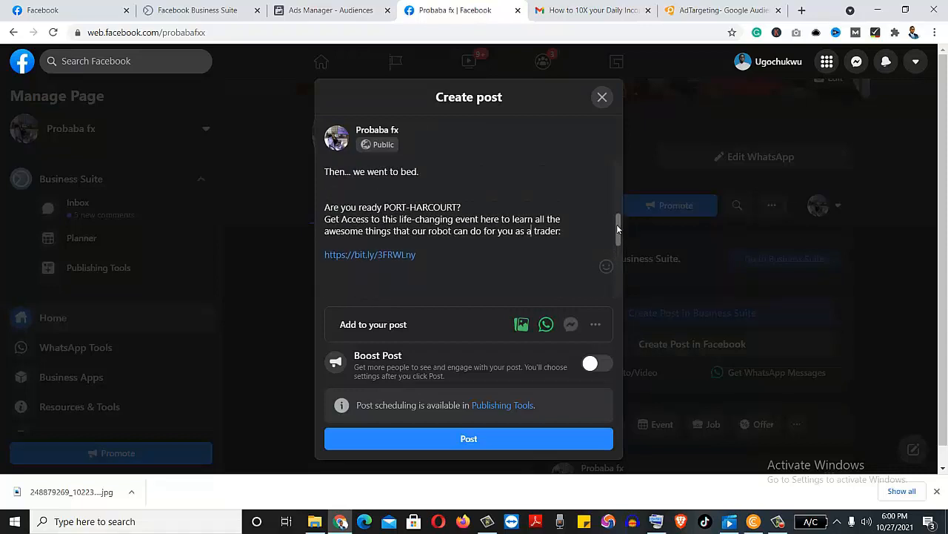
left_click(516, 234)
key("BackSpace")
key("BackSpace")
key("BackSpace")
key("BackSpace")
key("BackSpace")
key("BackSpace")
key("BackSpace")
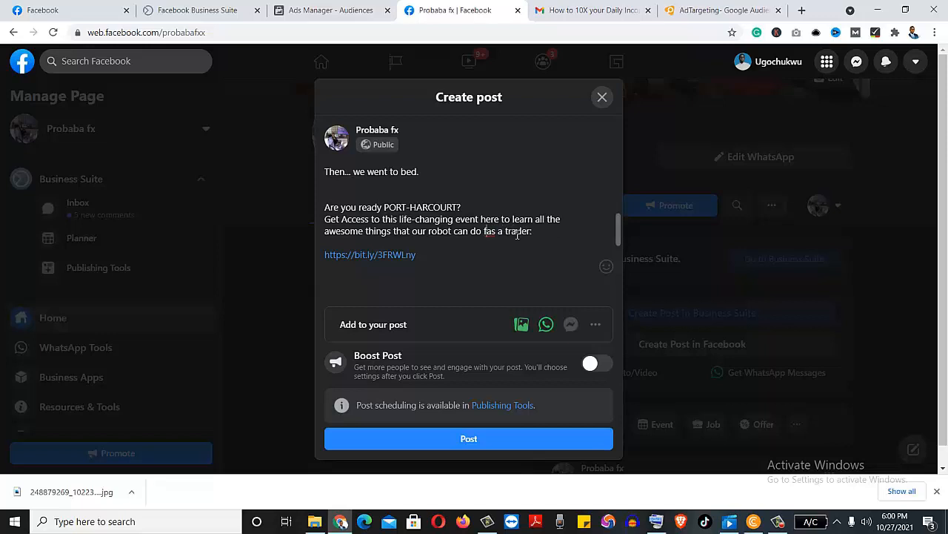
type("or")
key("Right")
key("Right")
key("Right")
key("Right")
key("BackSpace")
key("BackSpace")
key("BackSpace")
key("BackSpace")
key("Right")
key("Right")
key("Right")
key("Right")
key("Right")
key("Right")
type("s")
Proofread the whole post, remove the Probaba FX link preview, and correct the invitation's last word to "traders:".
left_click_drag(621, 230, 624, 171)
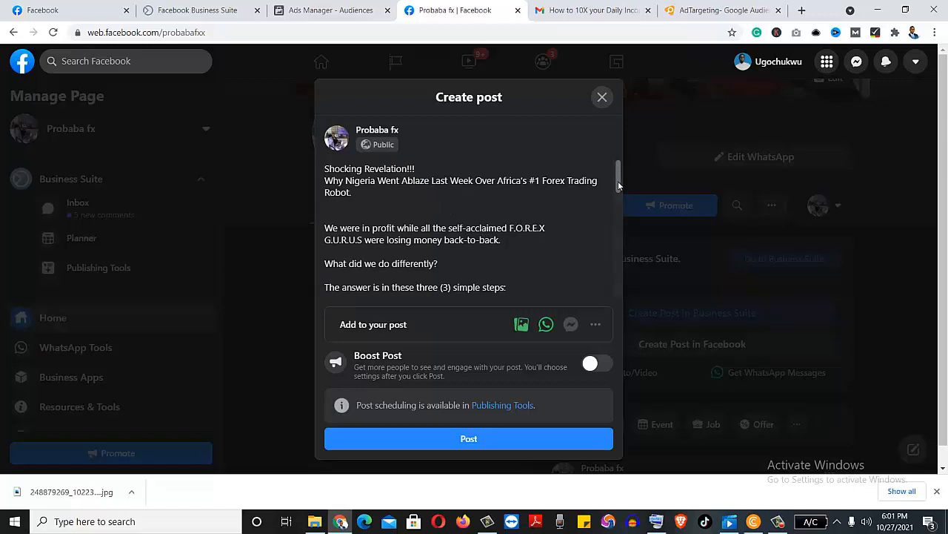
left_click_drag(616, 183, 603, 245)
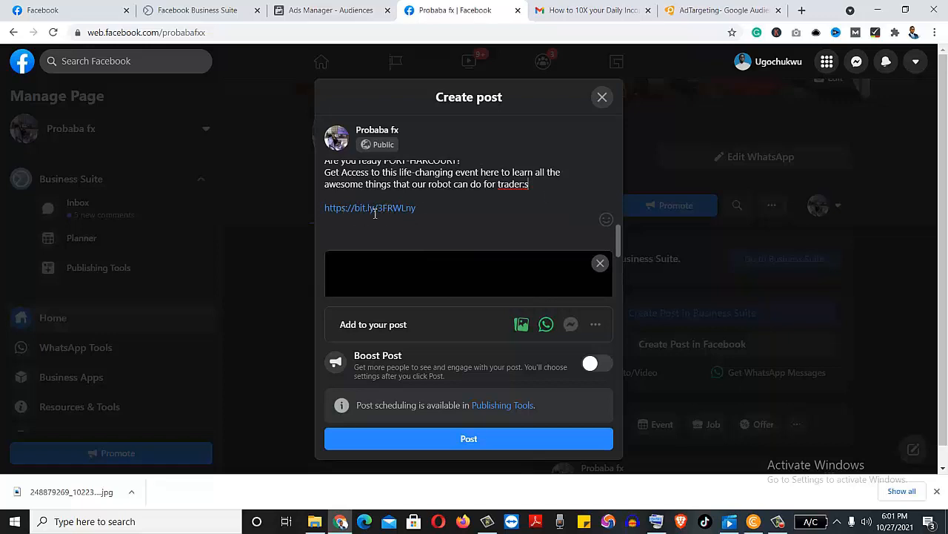
left_click_drag(618, 239, 617, 245)
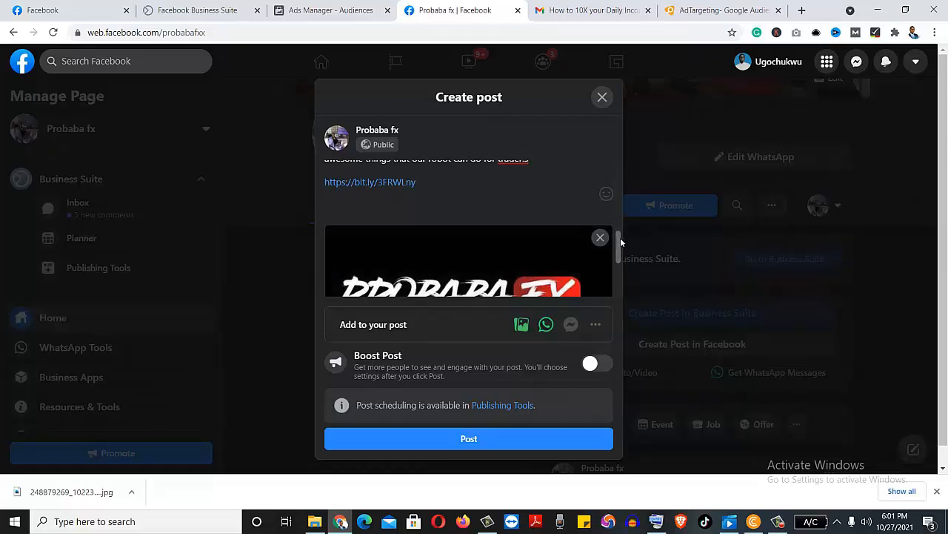
scroll(543, 216, "down", 1)
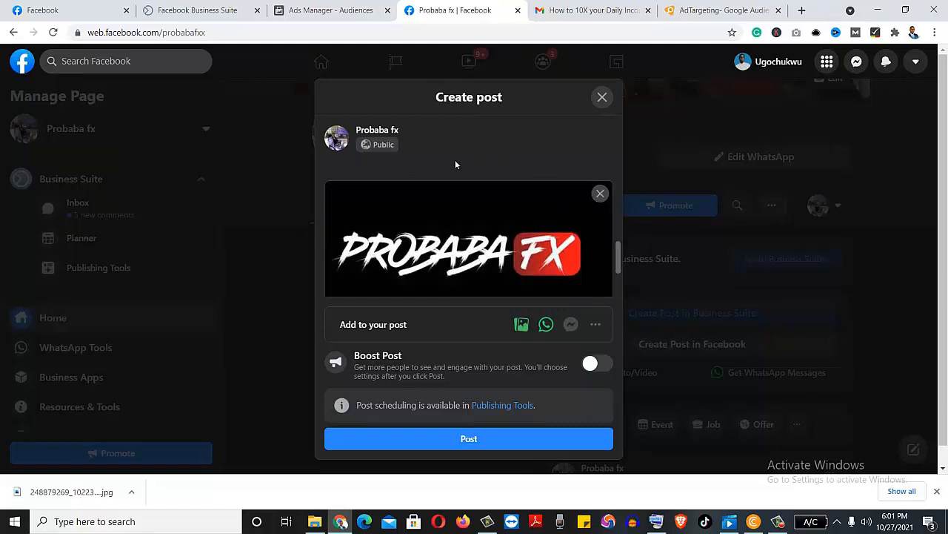
left_click(600, 194)
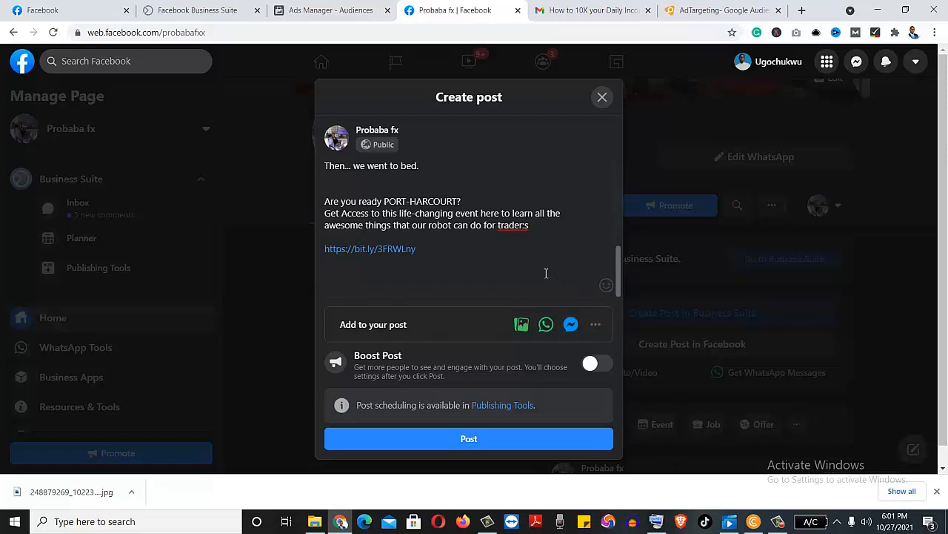
type(":")
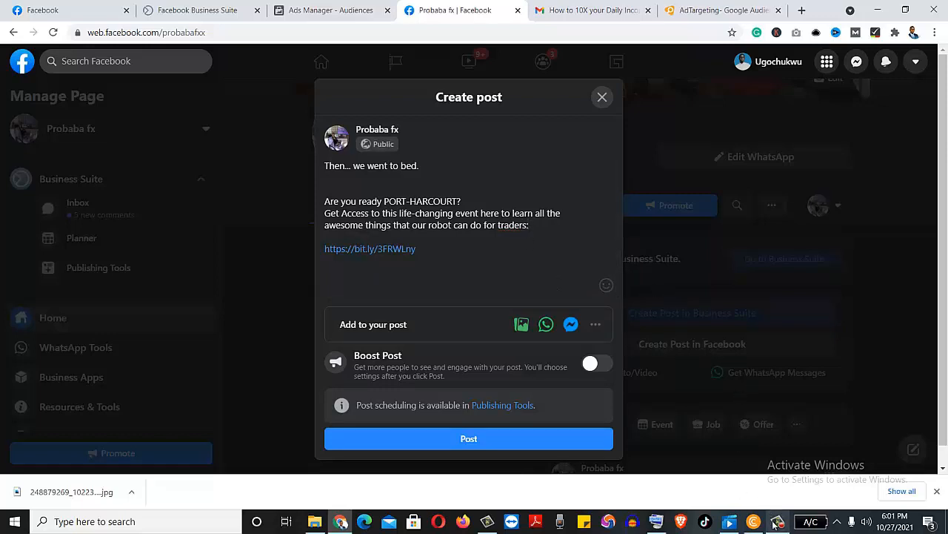
mouse_move(776, 524)
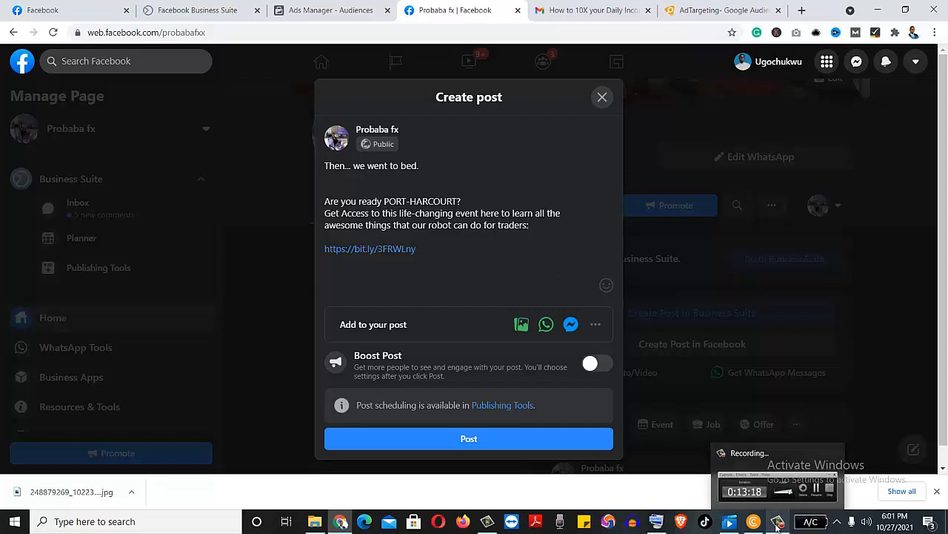
left_click(776, 523)
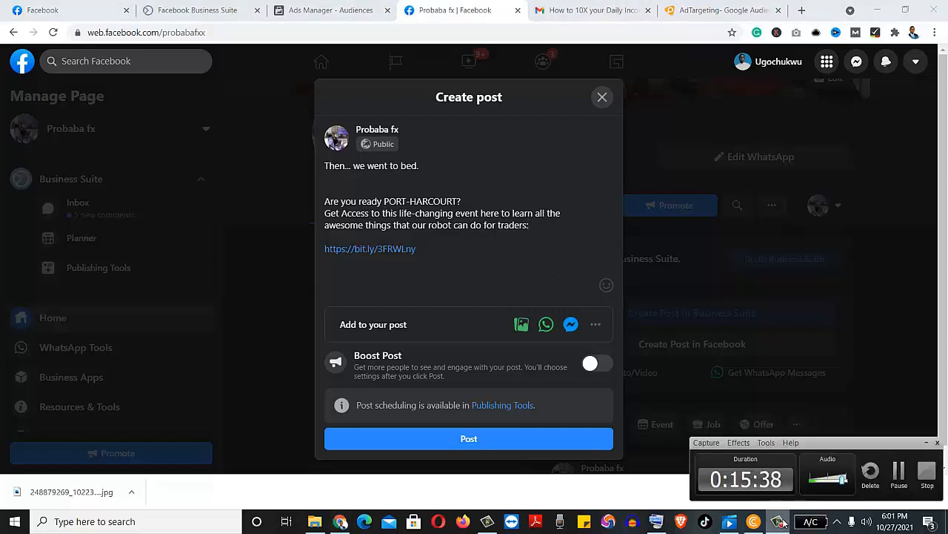
left_click(899, 478)
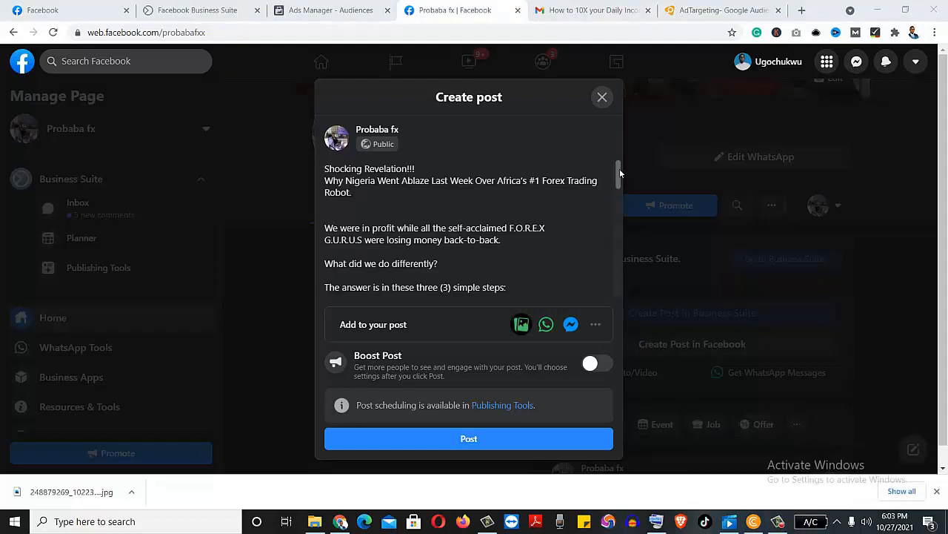
Publish the finished post on the Probaba fx page and expand its full text in the page feed.
left_click_drag(620, 172, 615, 201)
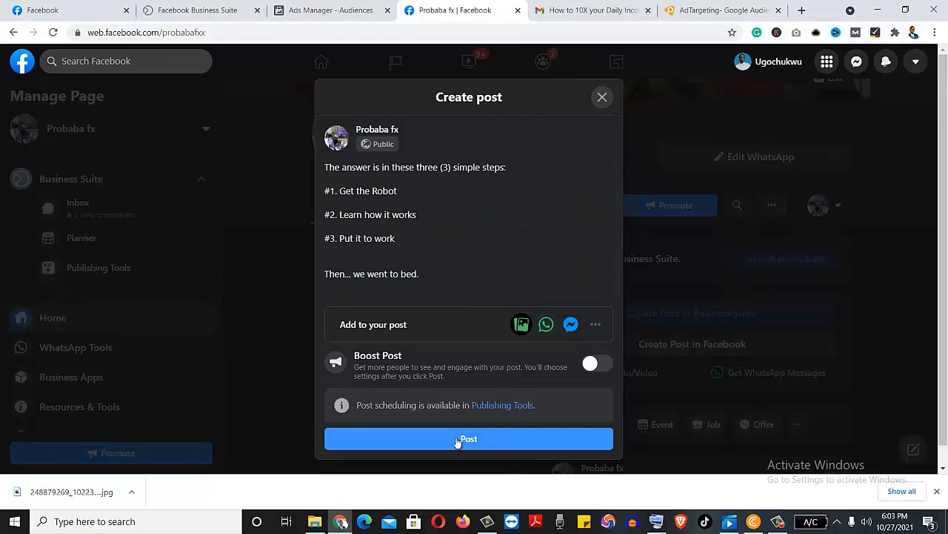
left_click(464, 440)
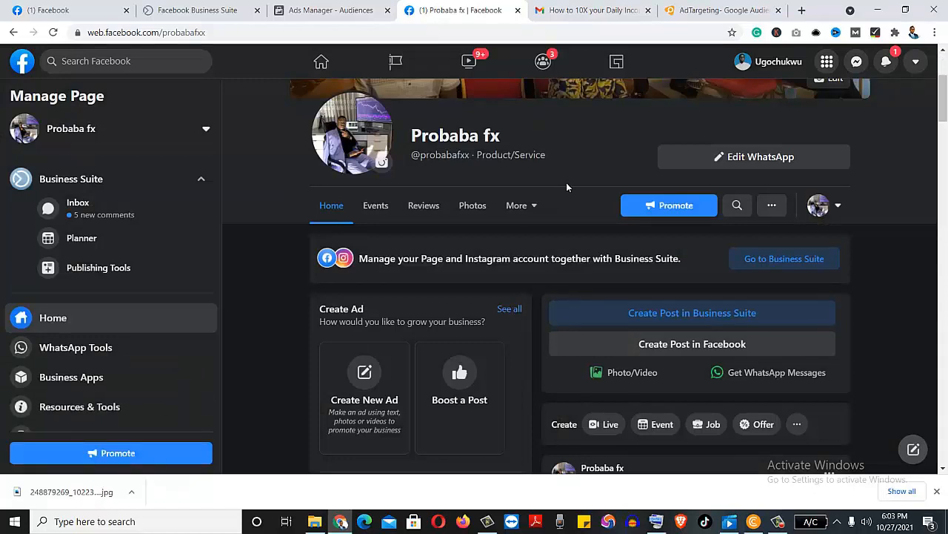
left_click_drag(943, 89, 935, 120)
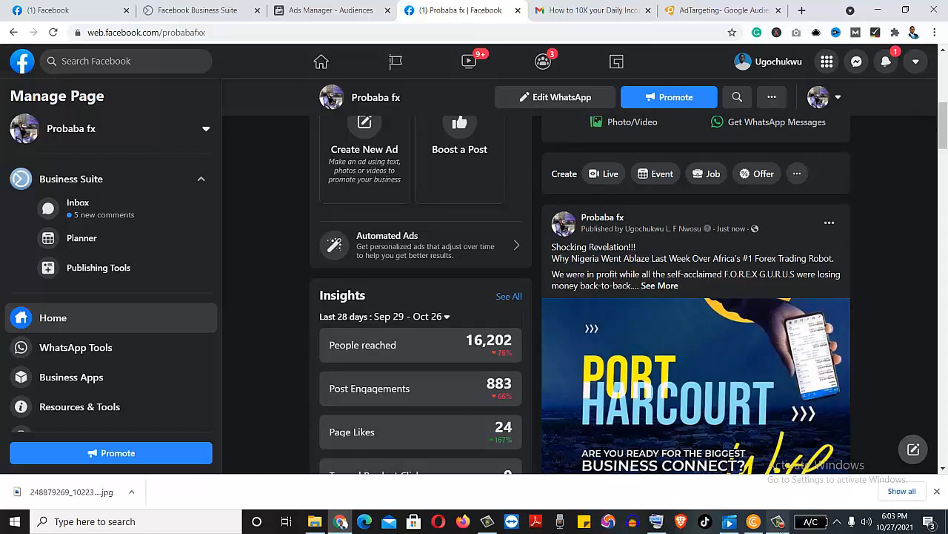
left_click(671, 289)
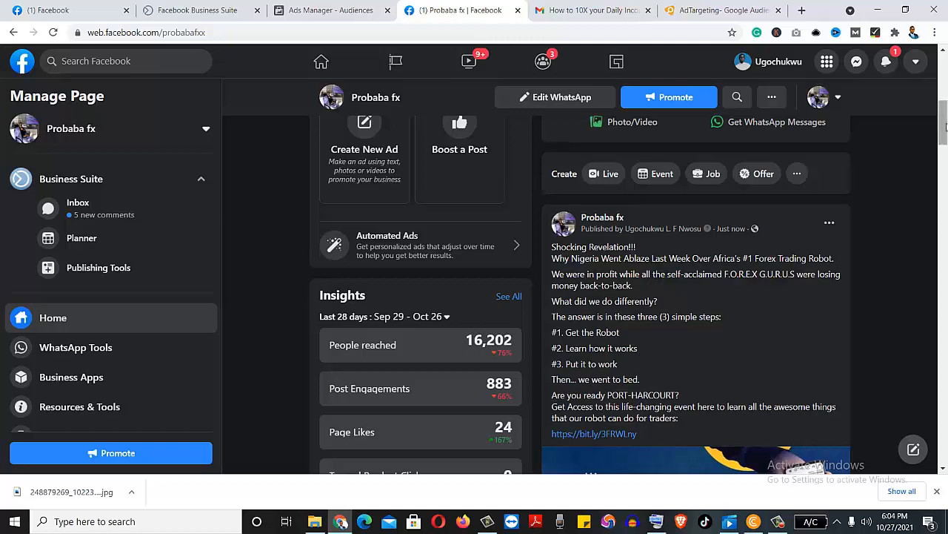
Start boosting the new Port Harcourt post and check which ad accounts are available, keeping the selected one.
scroll(946, 138, "down", 2)
left_click_drag(946, 136, 945, 134)
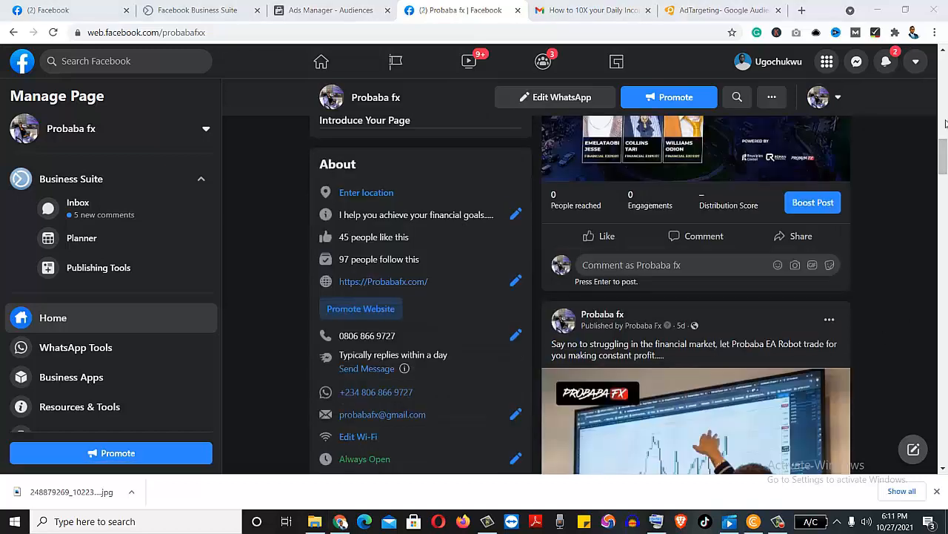
left_click_drag(945, 123, 941, 113)
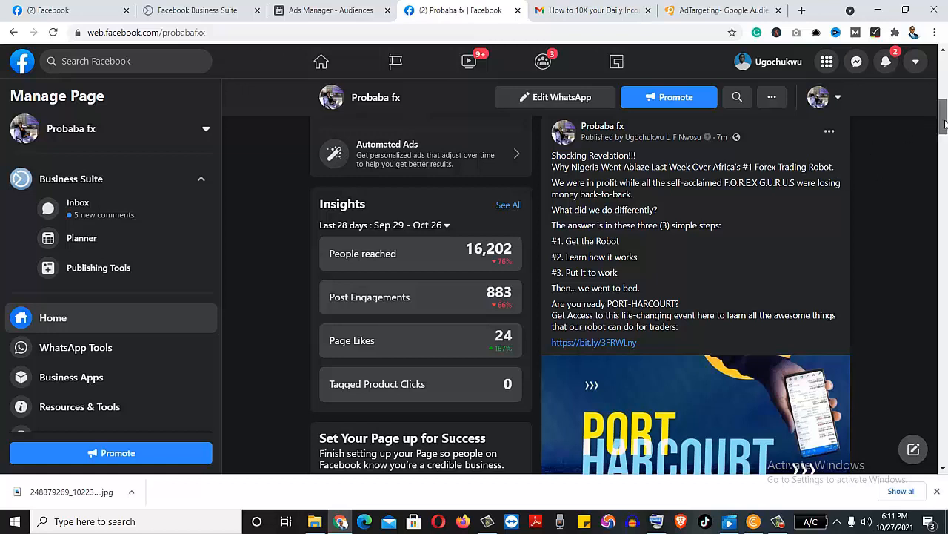
left_click_drag(944, 123, 940, 150)
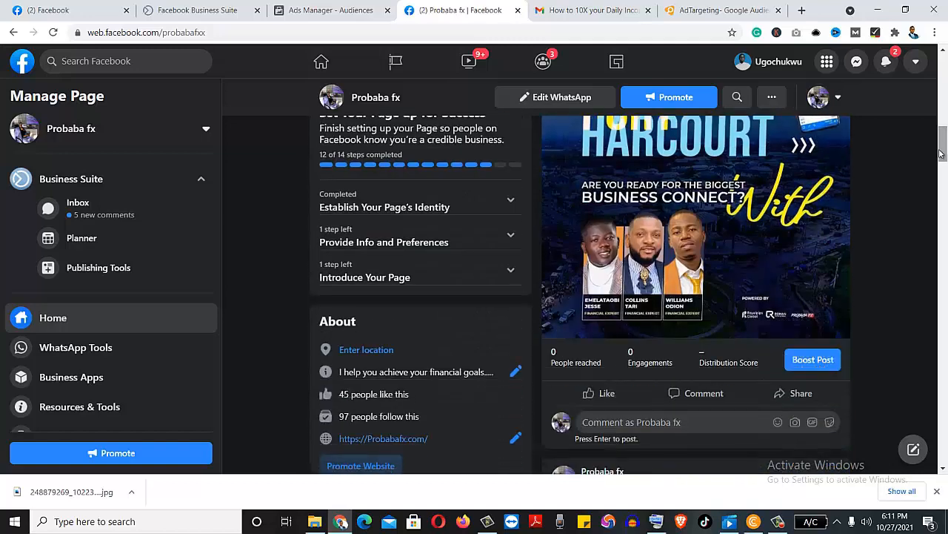
left_click(806, 363)
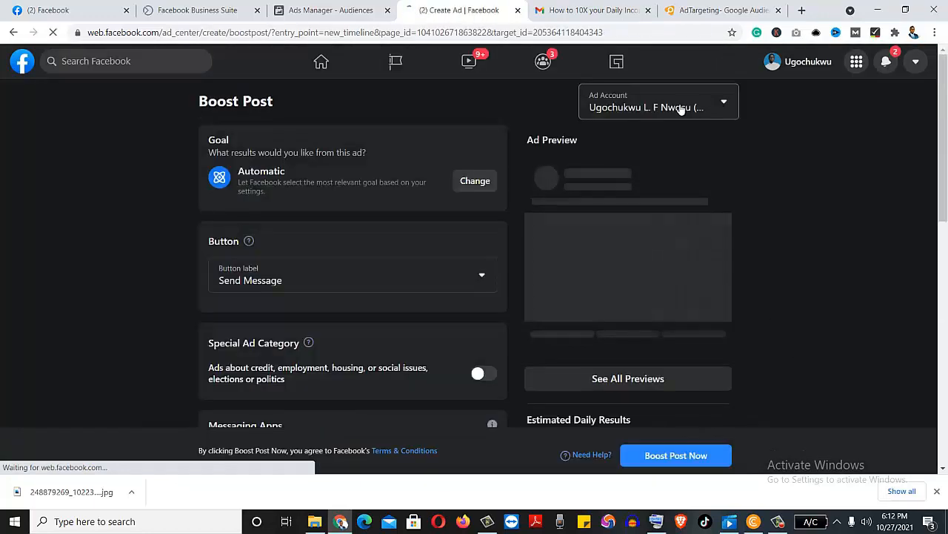
left_click(724, 105)
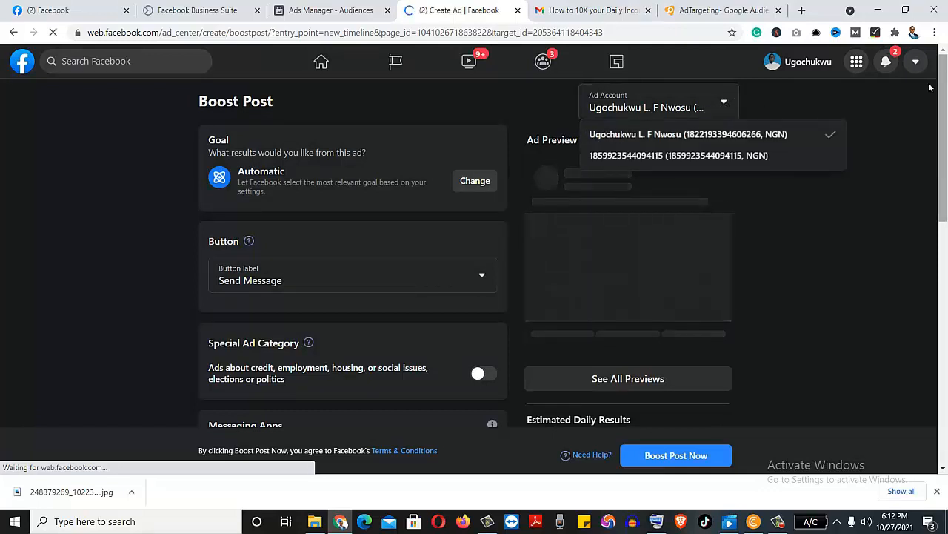
left_click(884, 108)
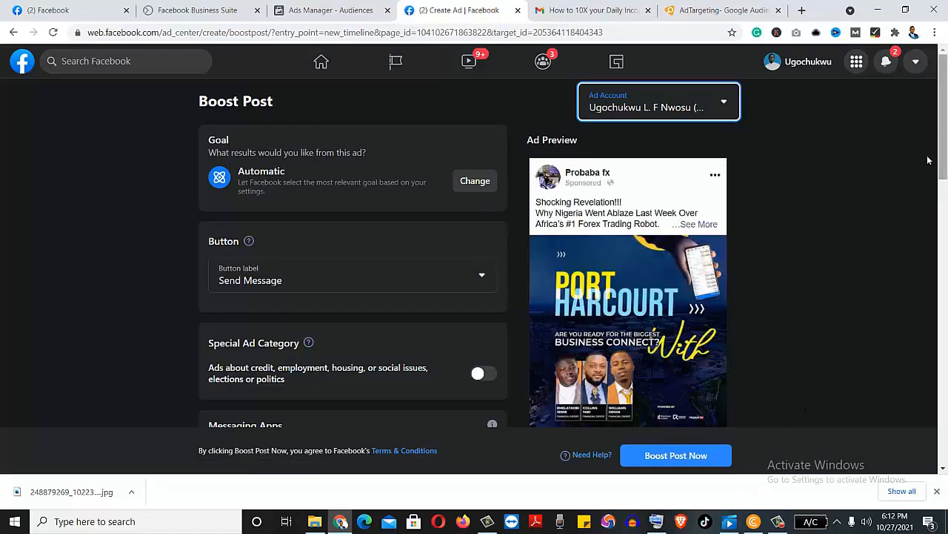
Expand the full post text in the ad preview and examine the boost's messaging, audience, duration and budget settings.
left_click_drag(946, 134, 947, 177)
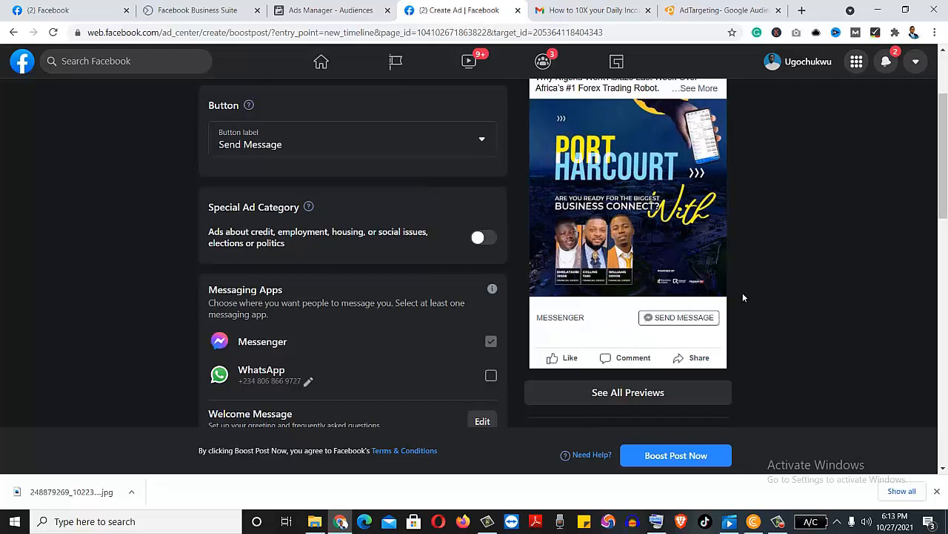
scroll(946, 191, "up", 2)
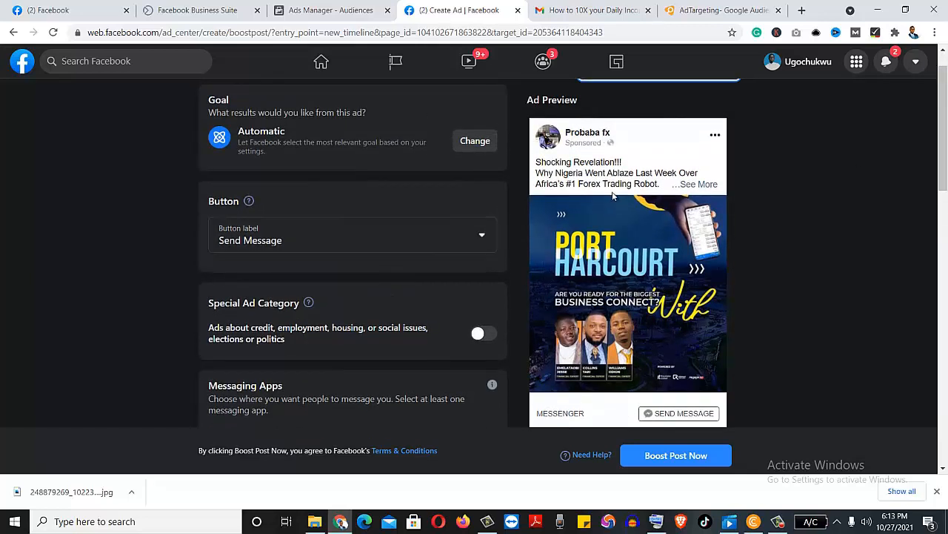
left_click(690, 185)
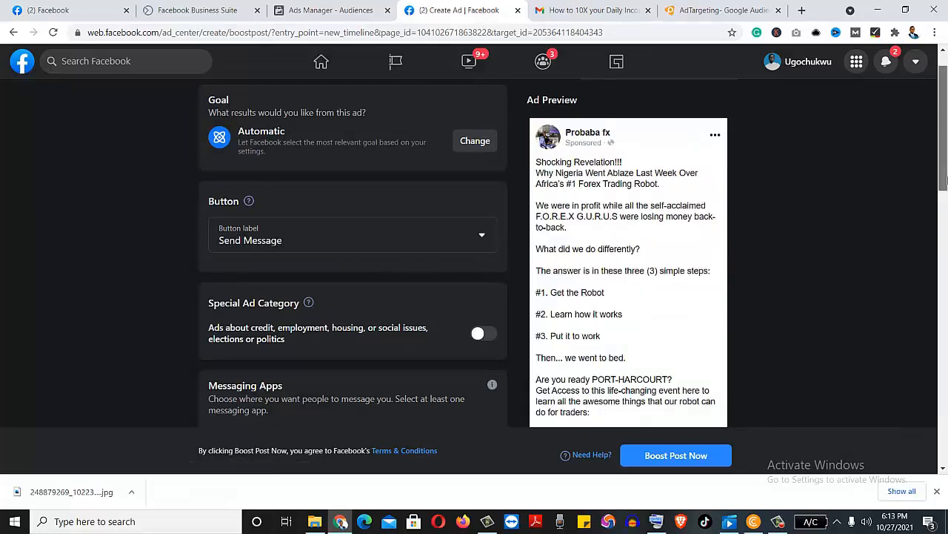
scroll(903, 232, "down", 1)
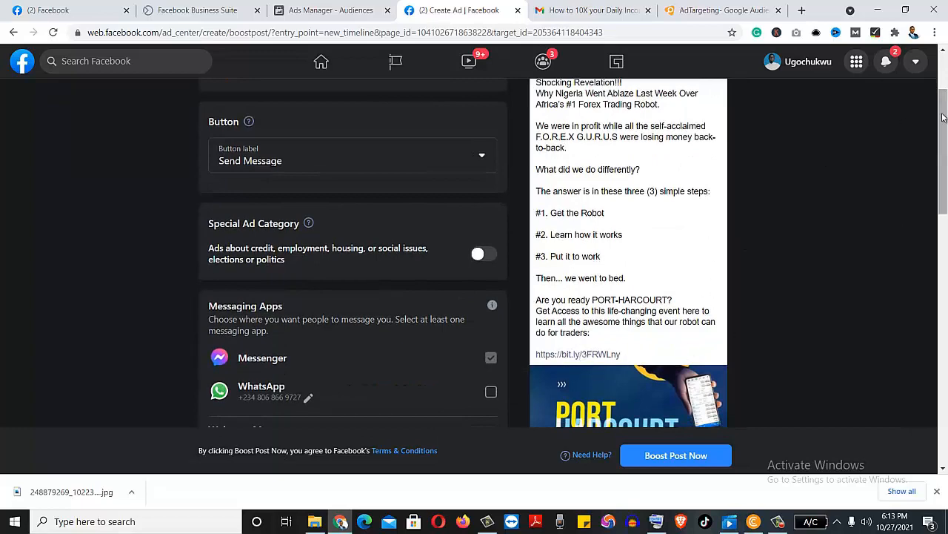
scroll(865, 113, "up", 1)
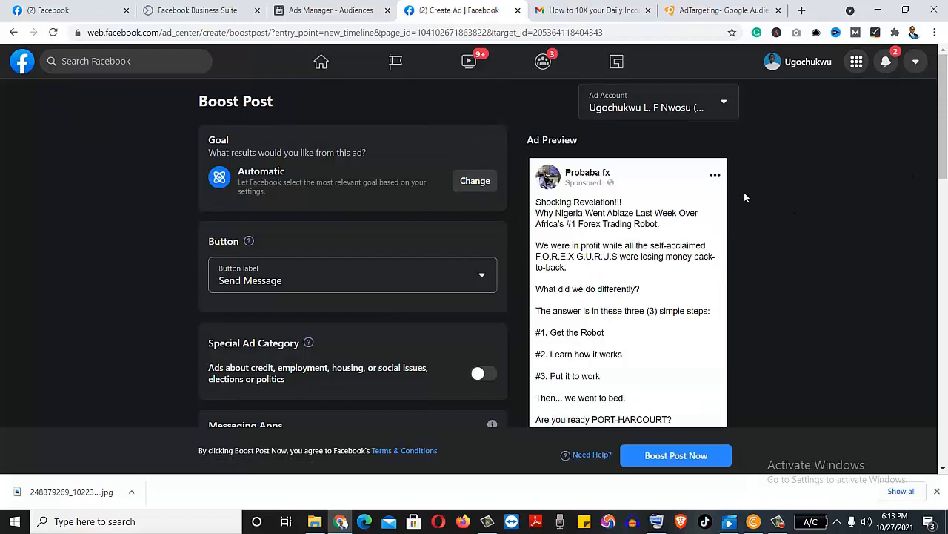
left_click(935, 314)
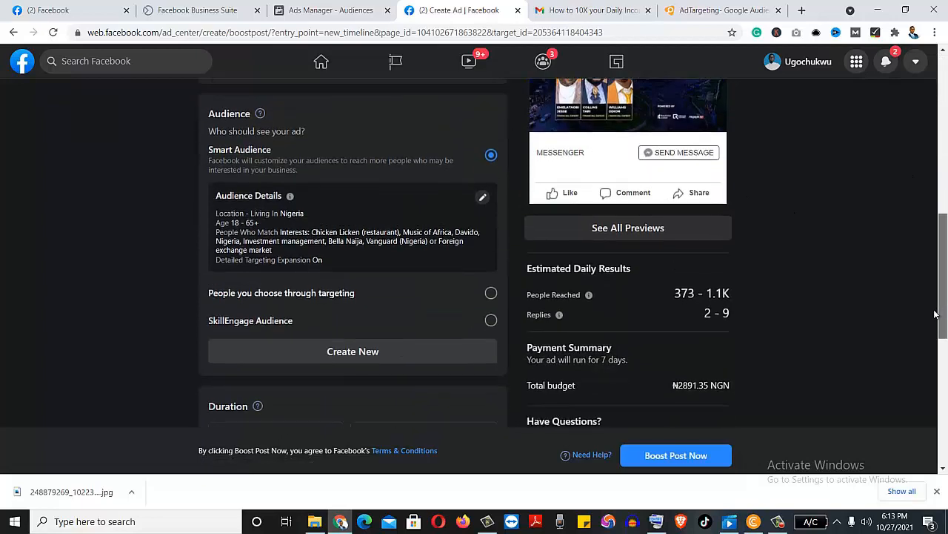
left_click_drag(935, 314, 939, 344)
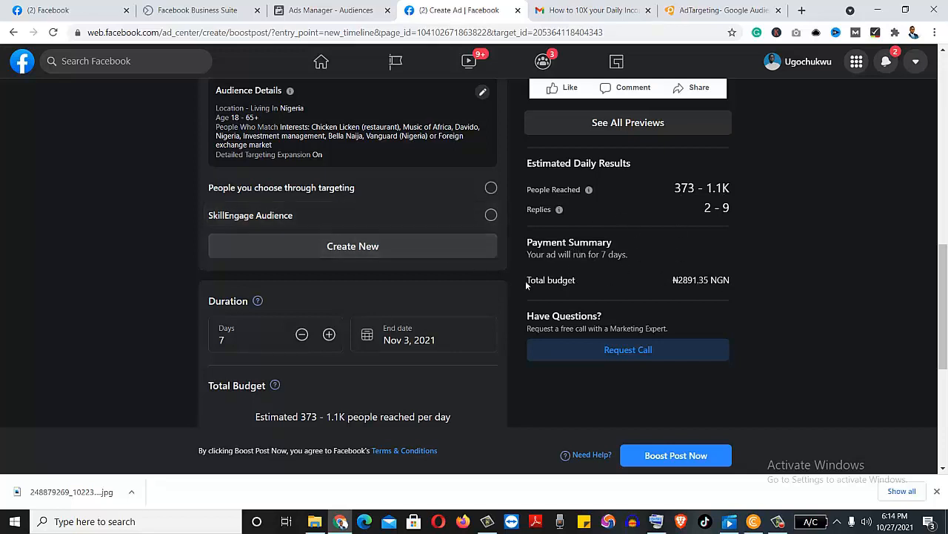
left_click_drag(942, 279, 921, 74)
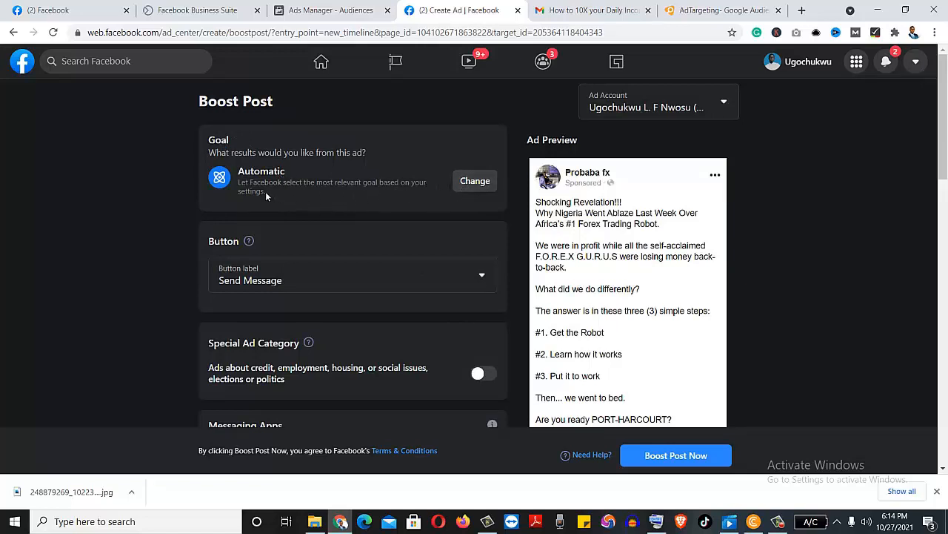
Set the ad goal to Get more messages and look over the messaging apps and welcome message options.
left_click(475, 185)
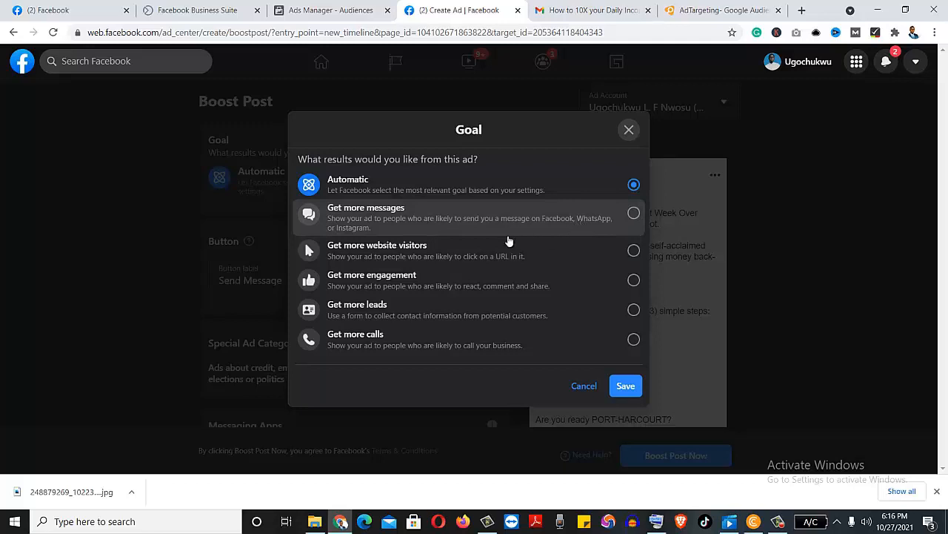
left_click(629, 222)
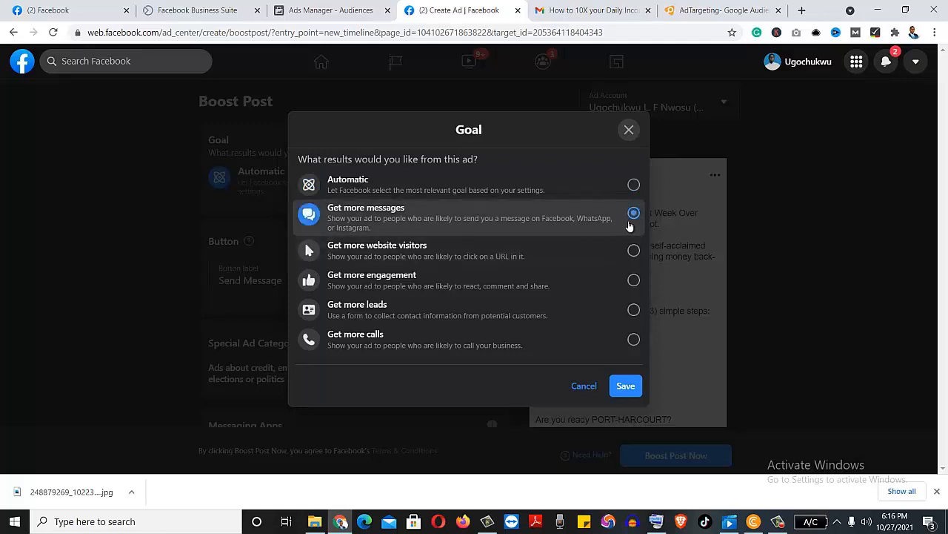
left_click(625, 386)
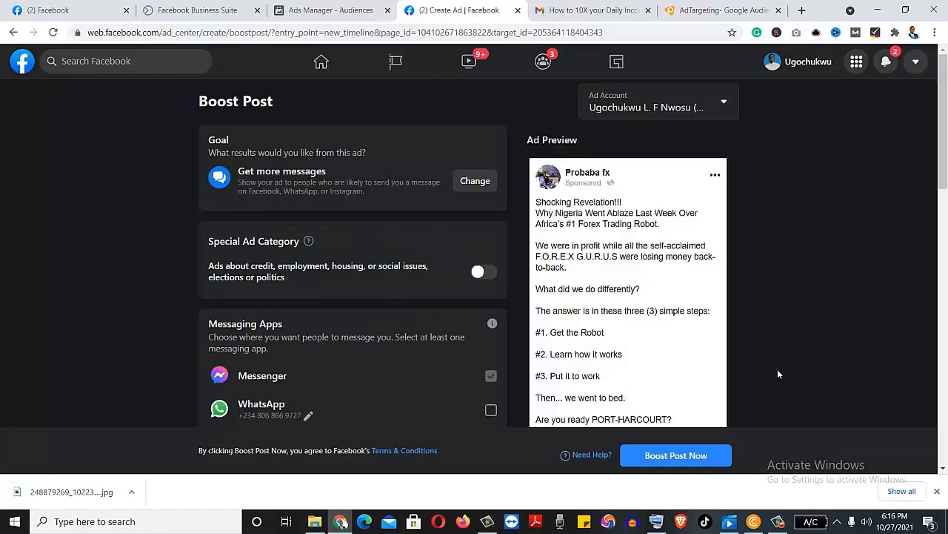
scroll(947, 188, "down", 4)
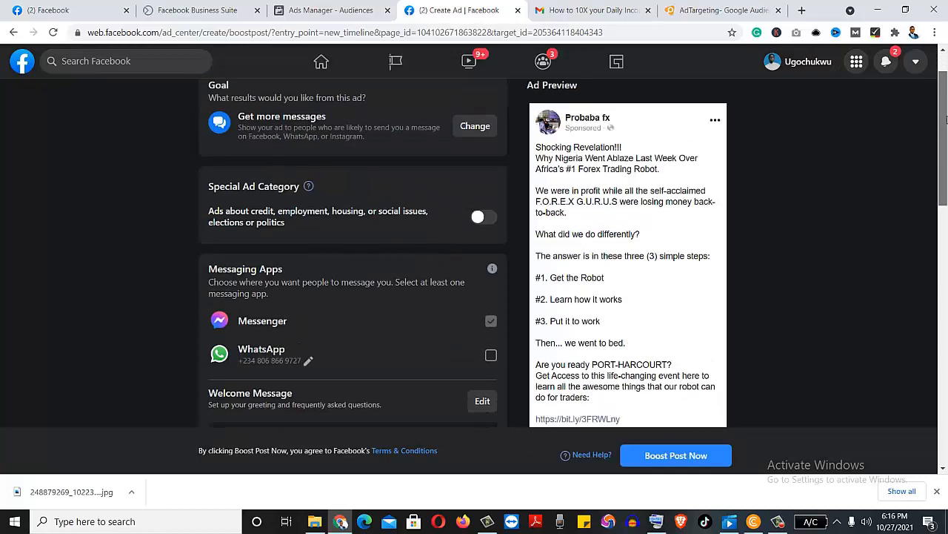
scroll(946, 187, "up", 1)
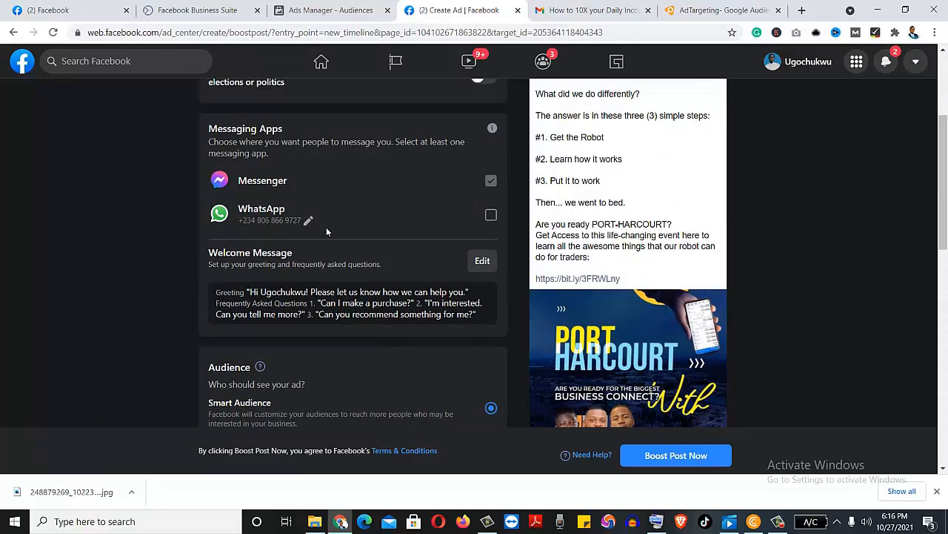
mouse_move(765, 524)
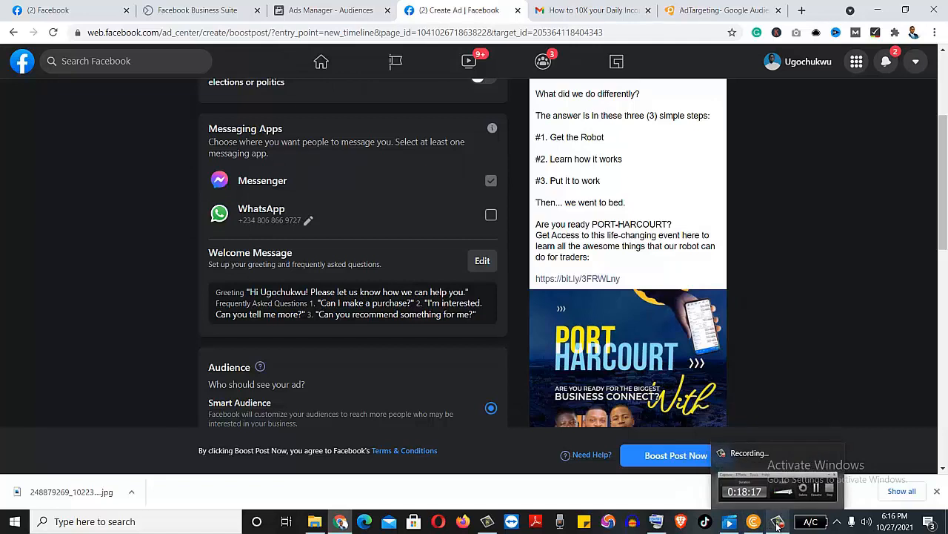
left_click(778, 523)
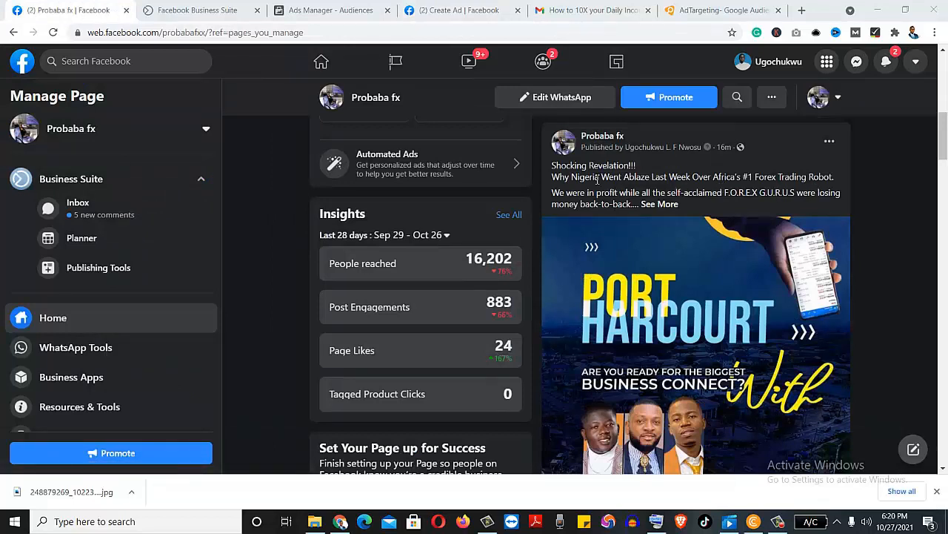
Return to the post's boost settings and change the ad goal to Get more website visitors.
left_click(464, 9)
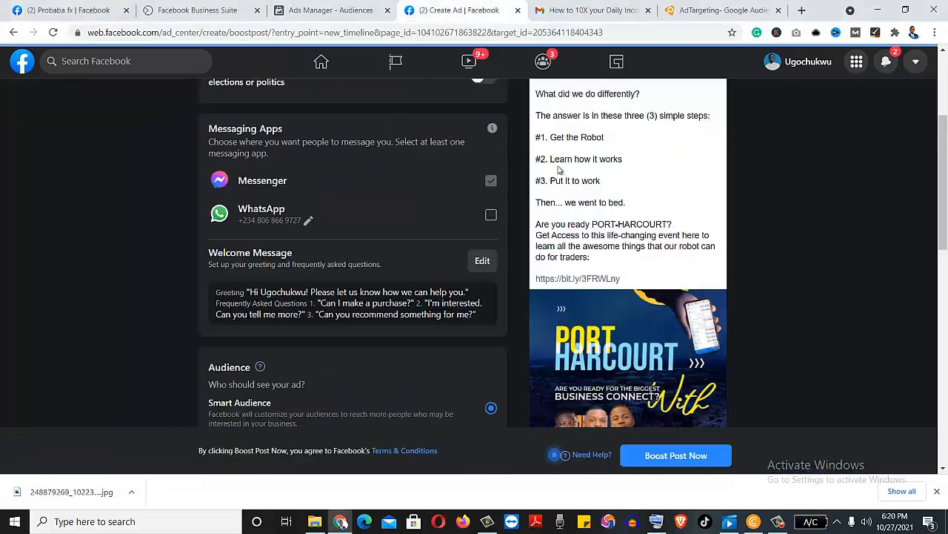
left_click_drag(946, 186, 946, 127)
left_click(474, 173)
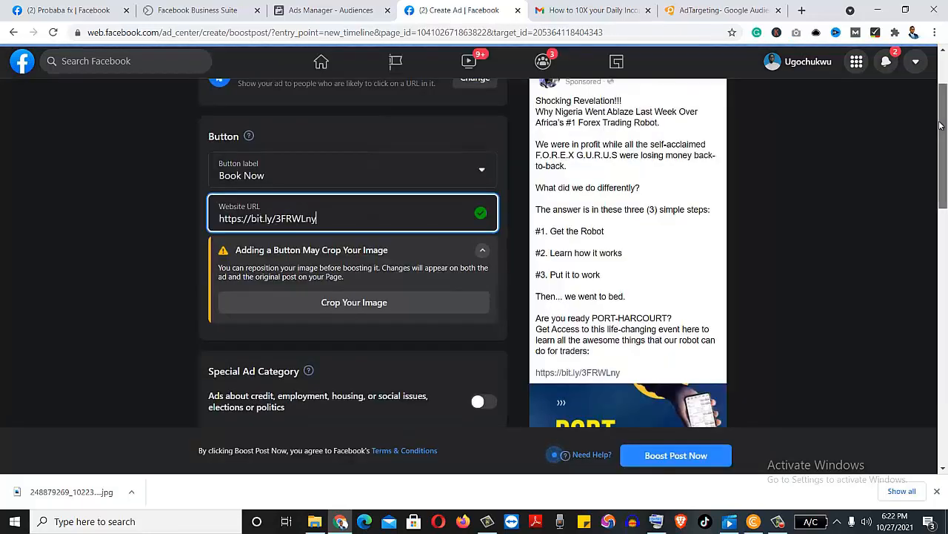
left_click_drag(941, 125, 941, 120)
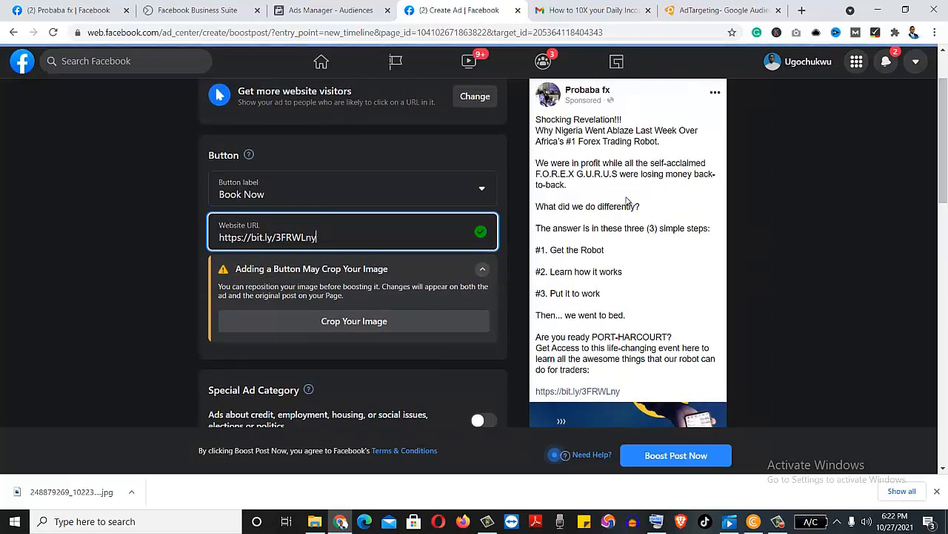
left_click(485, 199)
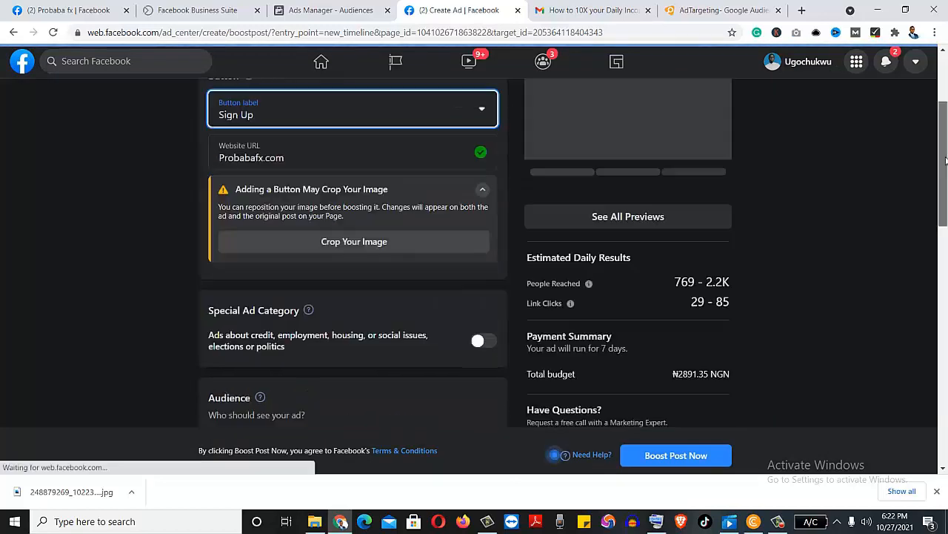
left_click_drag(944, 160, 943, 224)
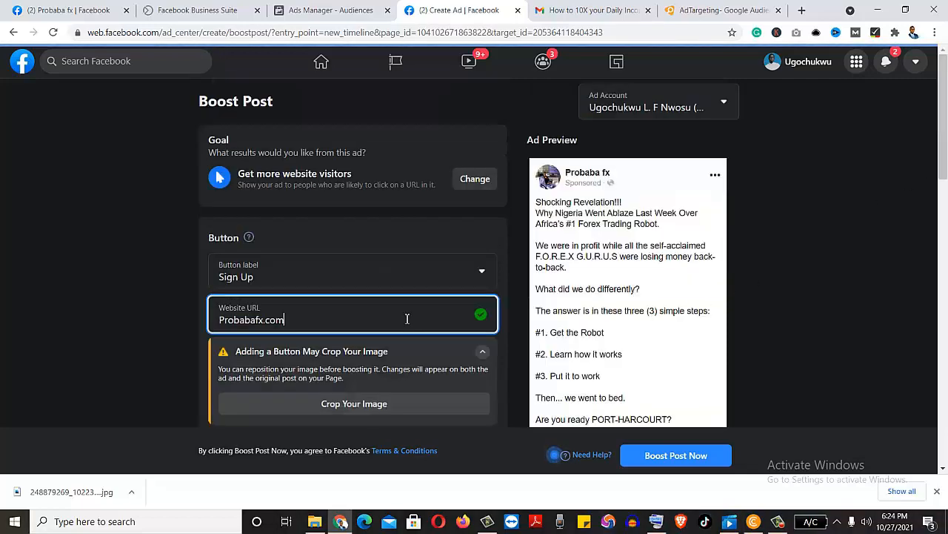
key("ctrl+a")
type("https://bit.ly/3FRWLny")
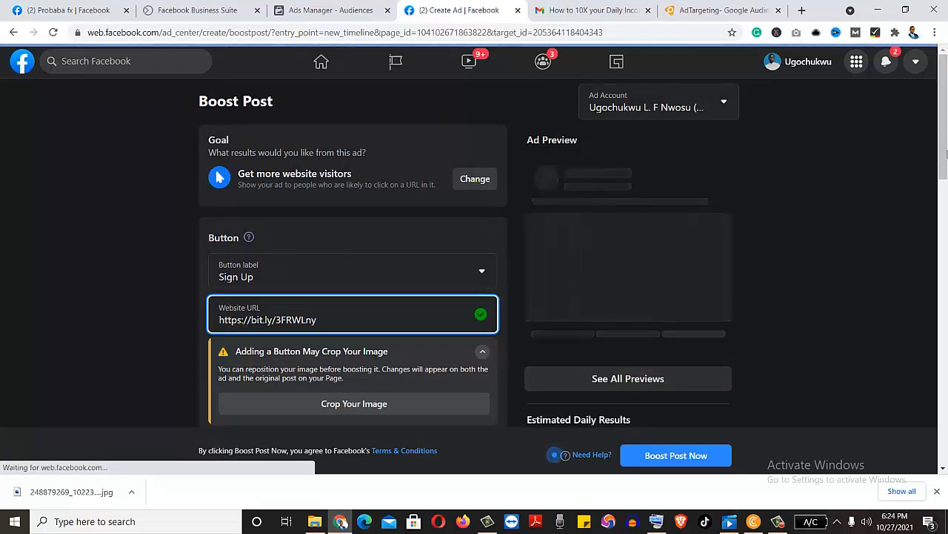
left_click_drag(945, 133, 947, 168)
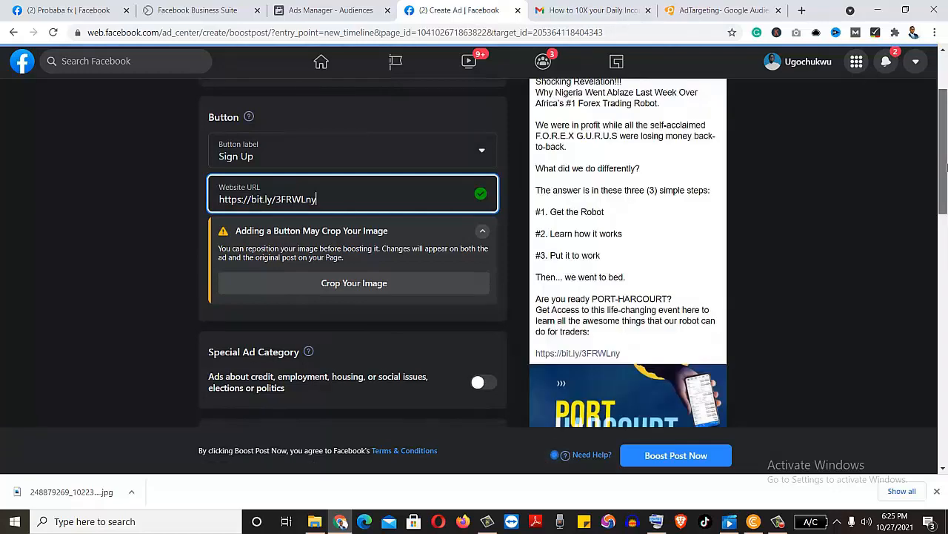
Change the ad goal to Get more messages and accept the resulting change to the button settings.
mouse_move(947, 168)
left_mouse_down()
mouse_move(947, 238)
mouse_move(939, 169)
left_mouse_up()
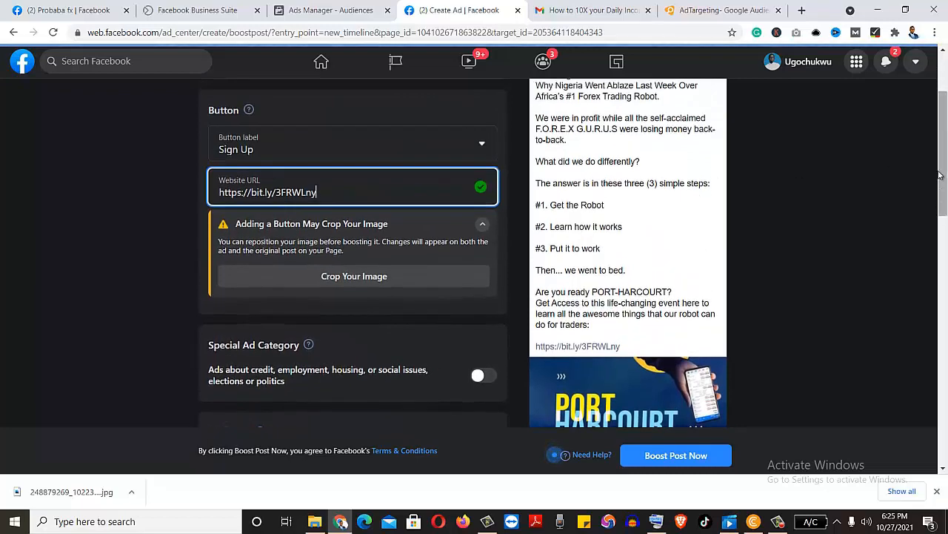
left_click_drag(942, 177, 942, 148)
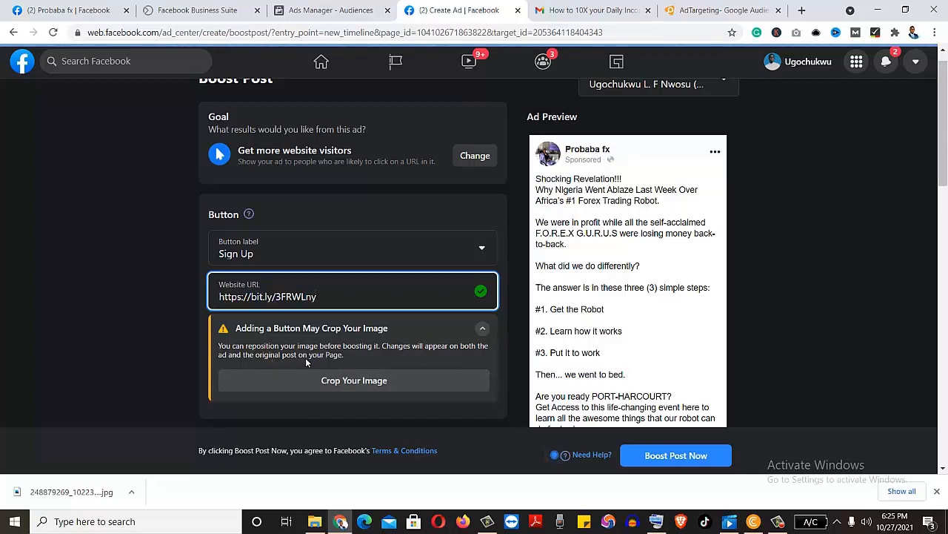
left_click(285, 242)
left_click(475, 155)
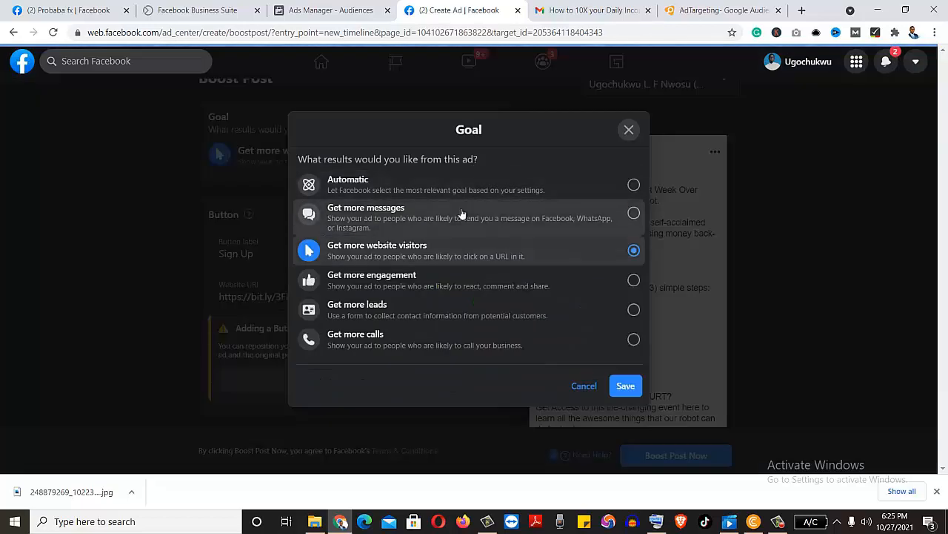
left_click(634, 213)
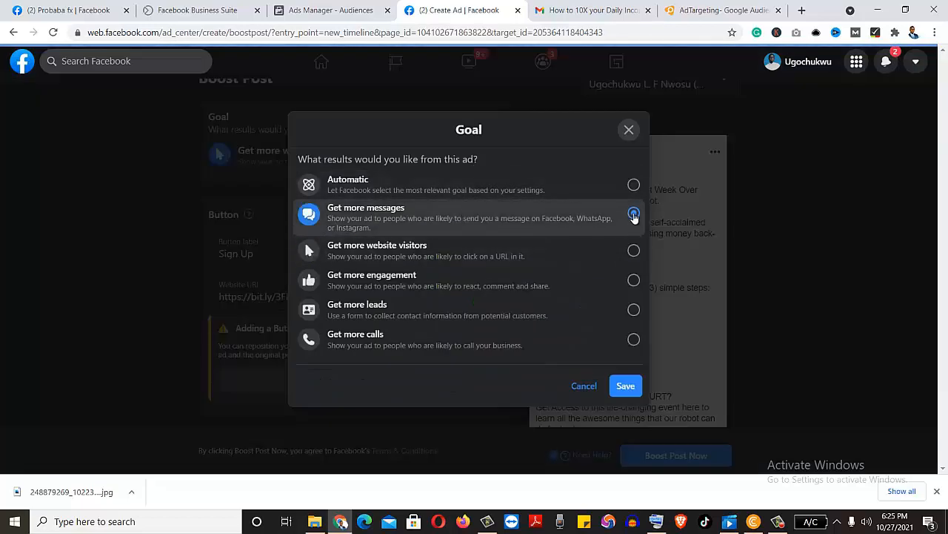
left_click(625, 386)
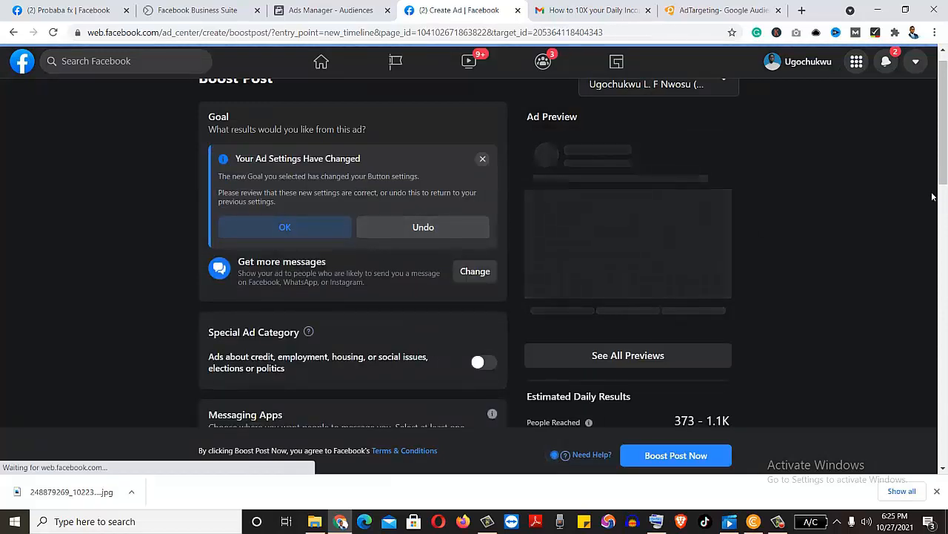
left_click_drag(943, 117, 944, 188)
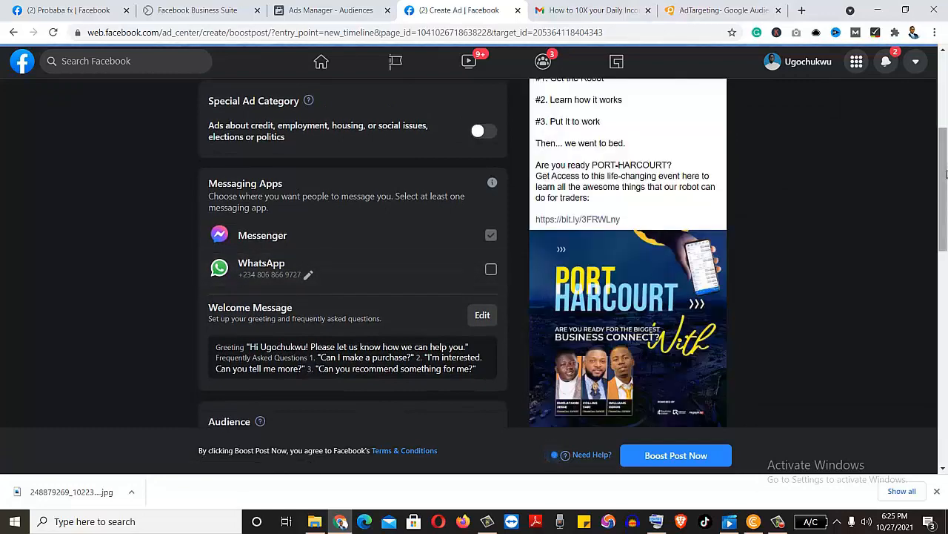
left_click_drag(945, 178, 947, 102)
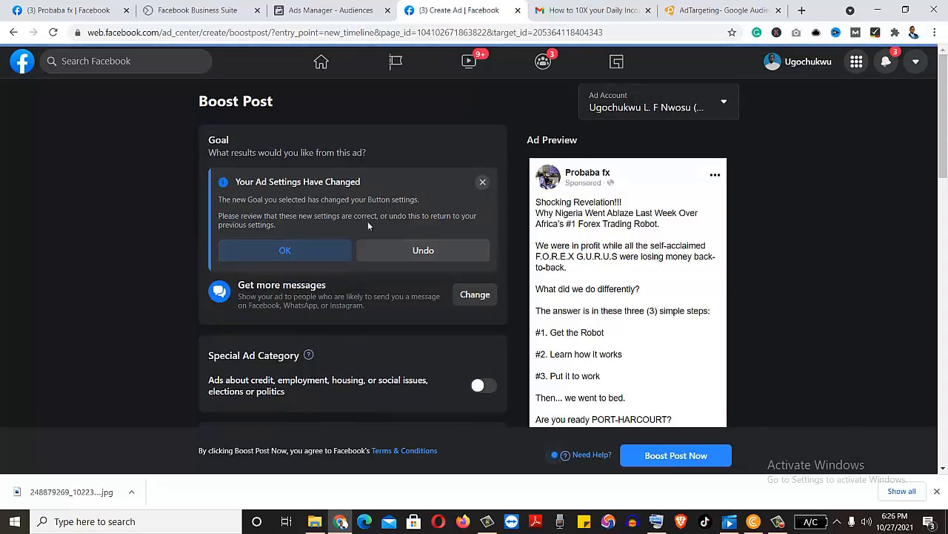
left_click(300, 255)
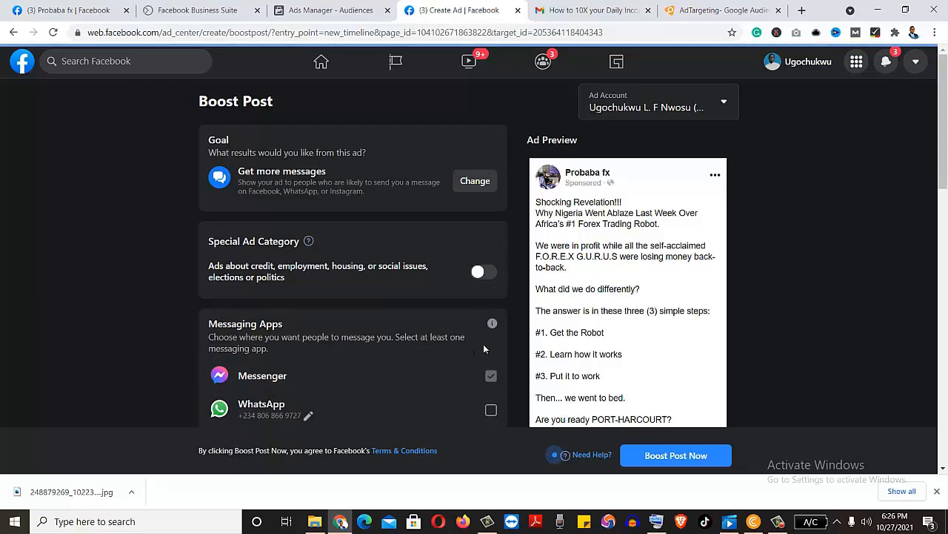
Choose WhatsApp as the ad's only messaging app by enabling it and deselecting Messenger.
left_click(491, 411)
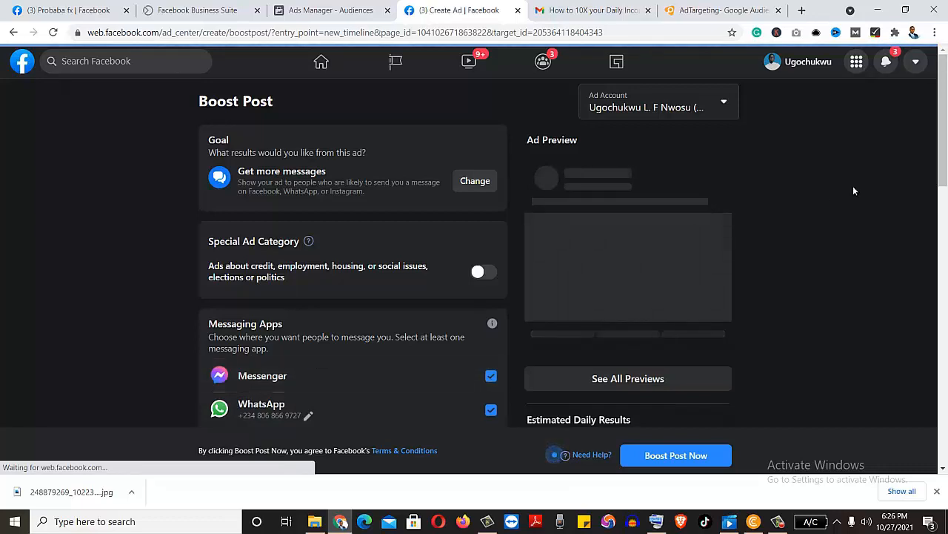
left_click_drag(944, 122, 943, 162)
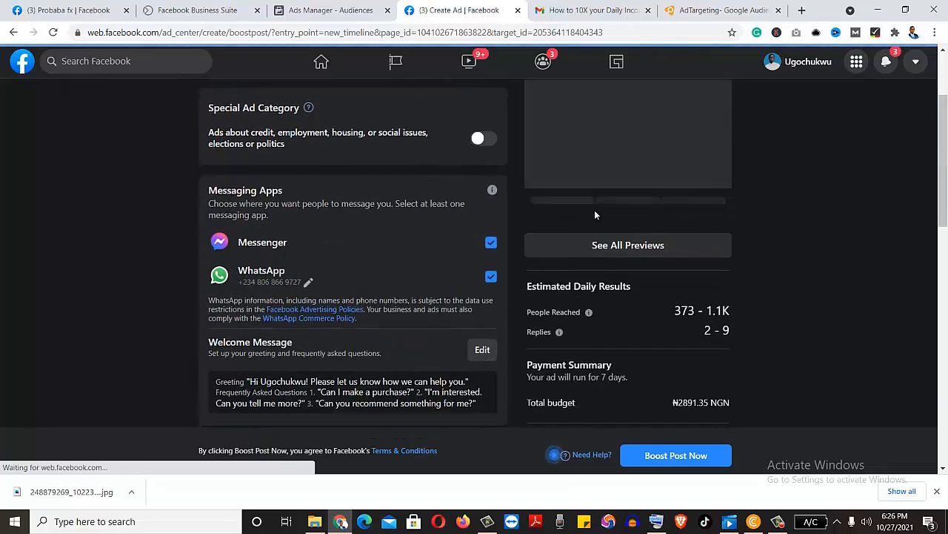
left_click(491, 243)
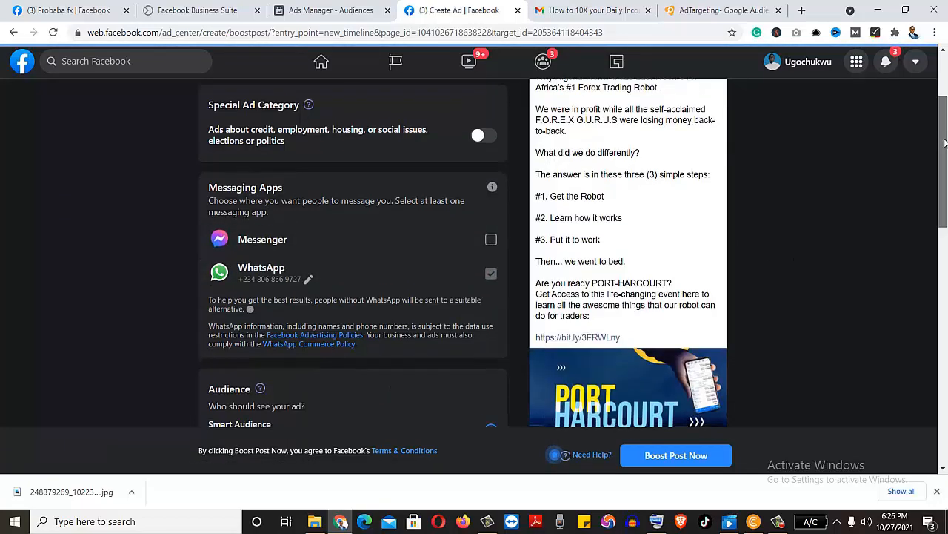
Start a new audience for the boosted post and name it Forex Event Port Harcourt.
left_click_drag(945, 141, 946, 221)
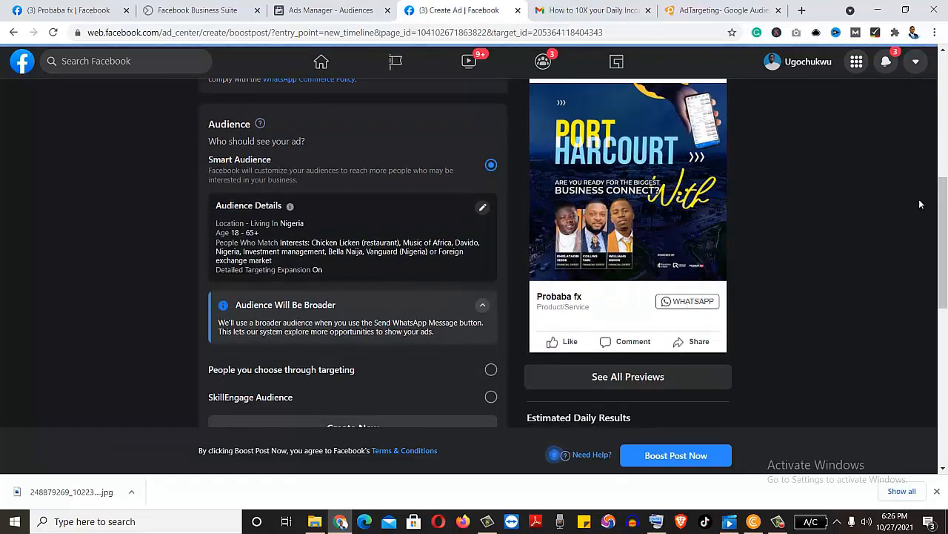
left_click_drag(943, 222, 940, 91)
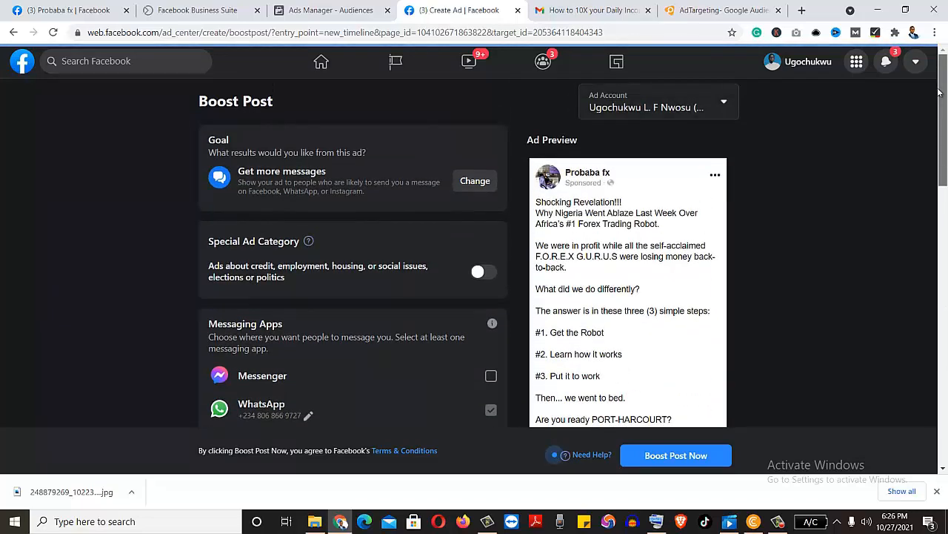
left_click_drag(940, 92, 929, 198)
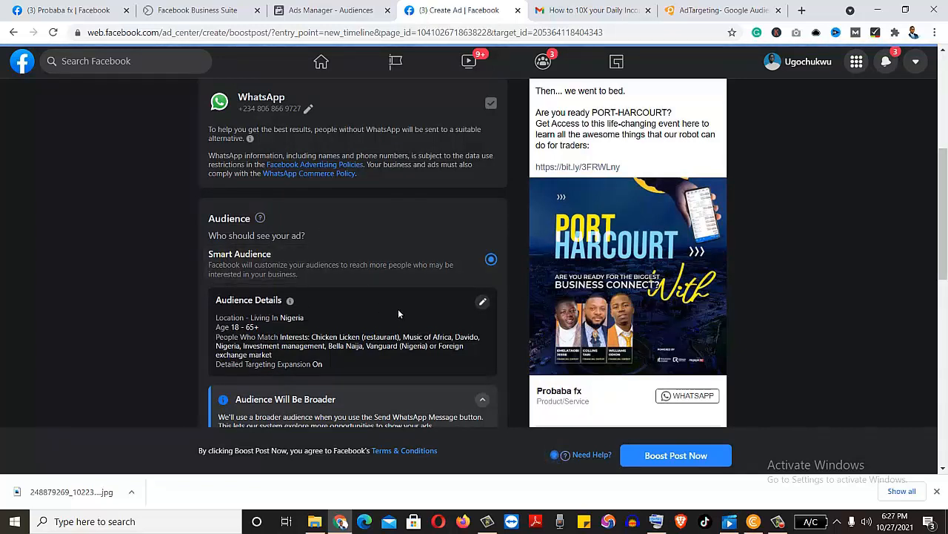
scroll(474, 207, "down", 2)
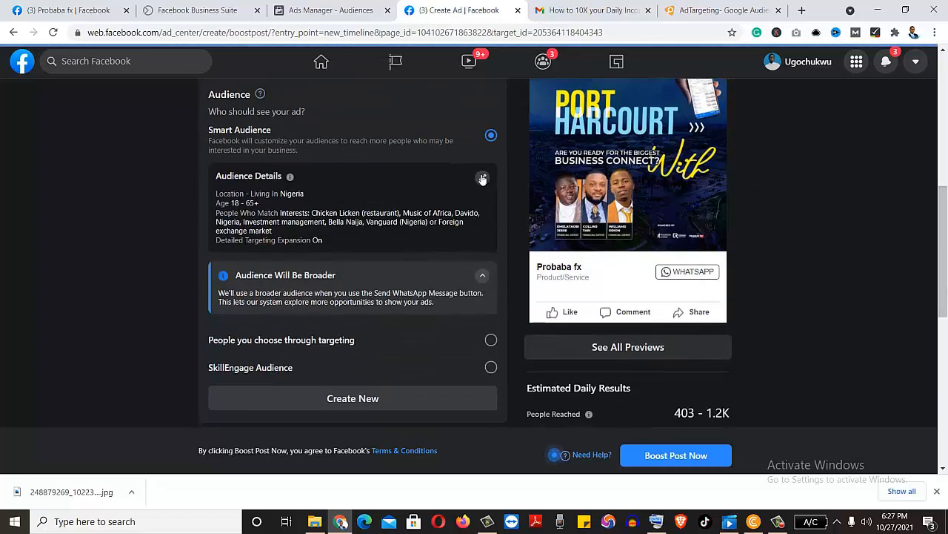
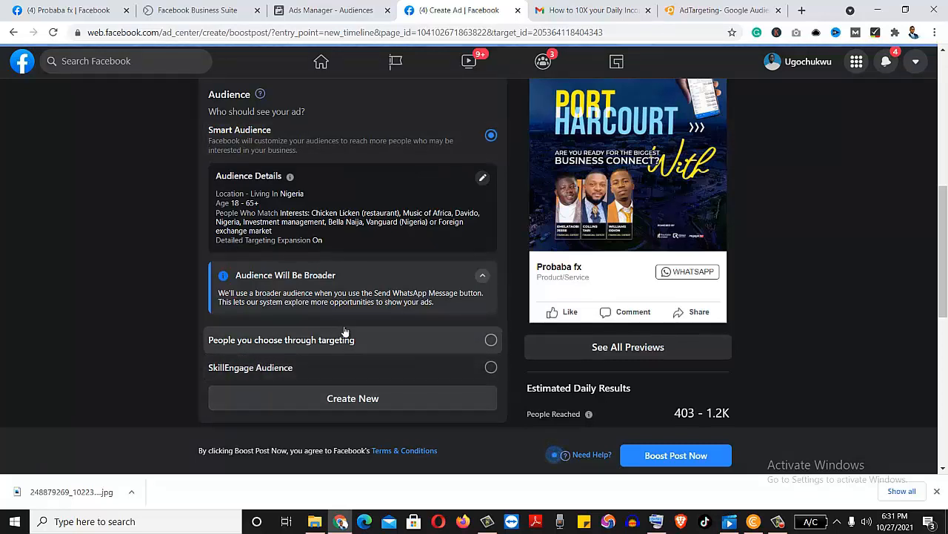
left_click(360, 399)
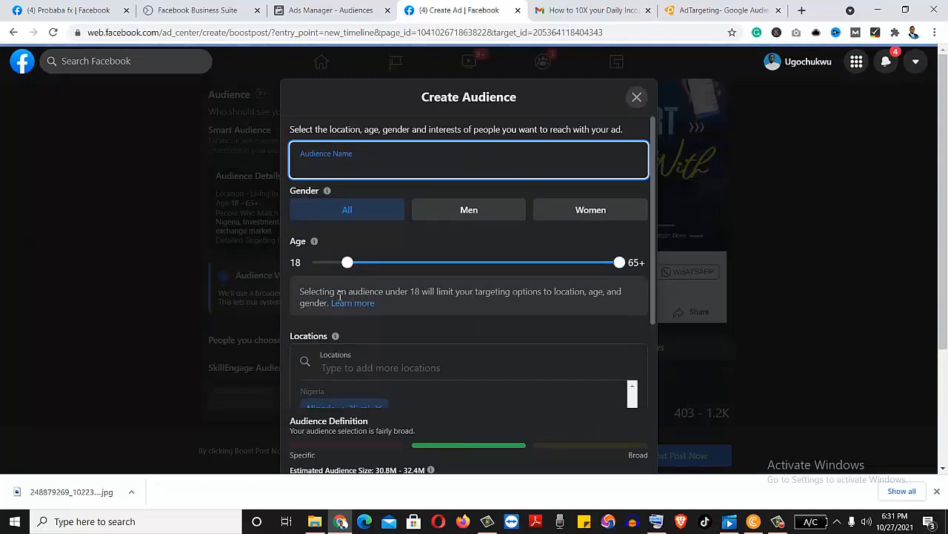
type("Forex Event Port H")
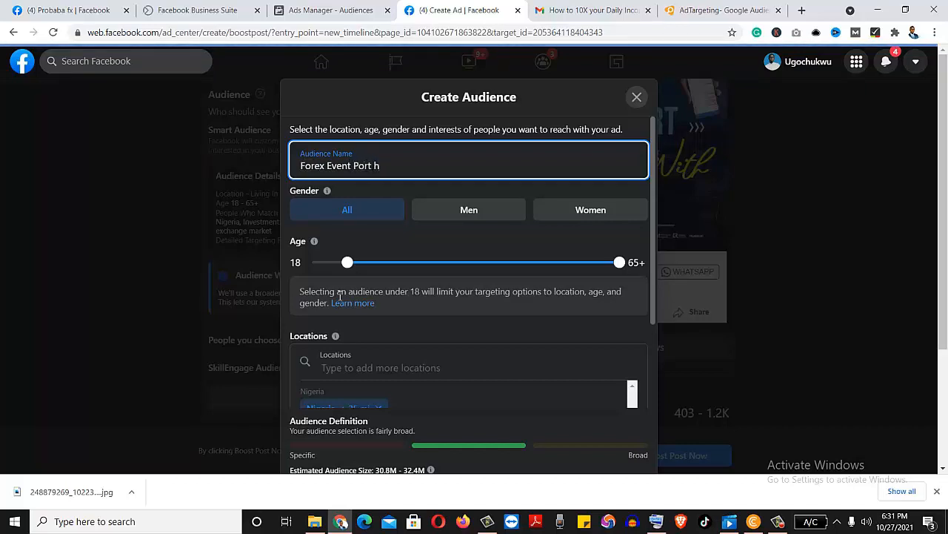
key("BackSpace")
type("Harcourt")
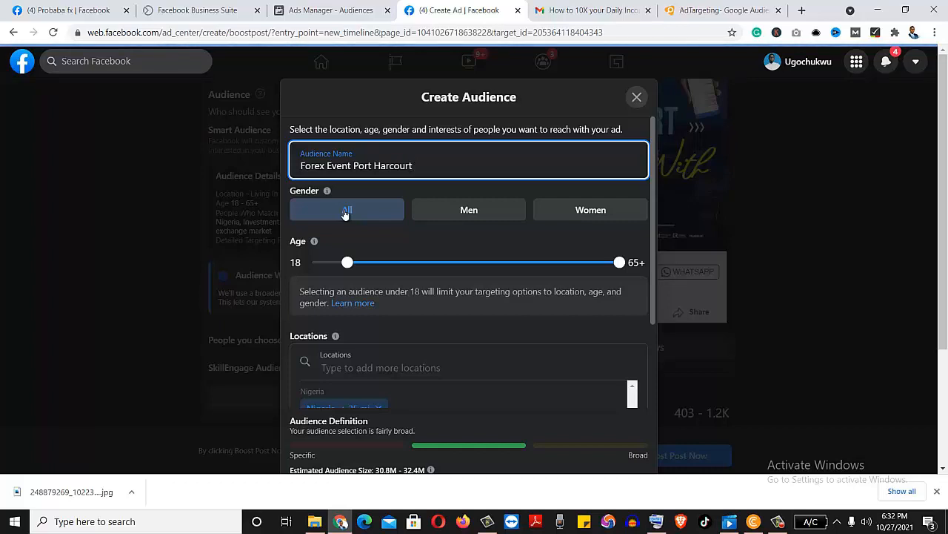
Limit the new audience to men aged 25 to 50.
left_click(460, 212)
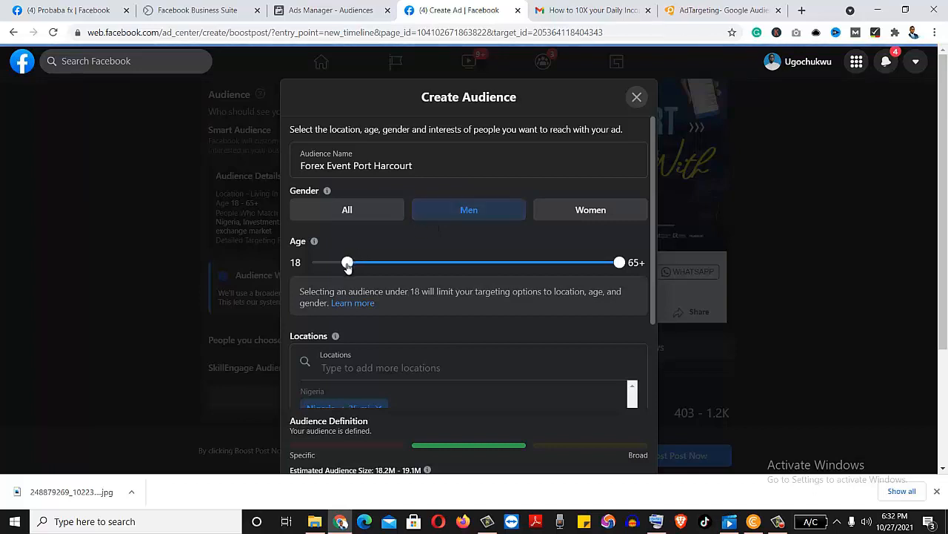
left_click_drag(347, 262, 387, 265)
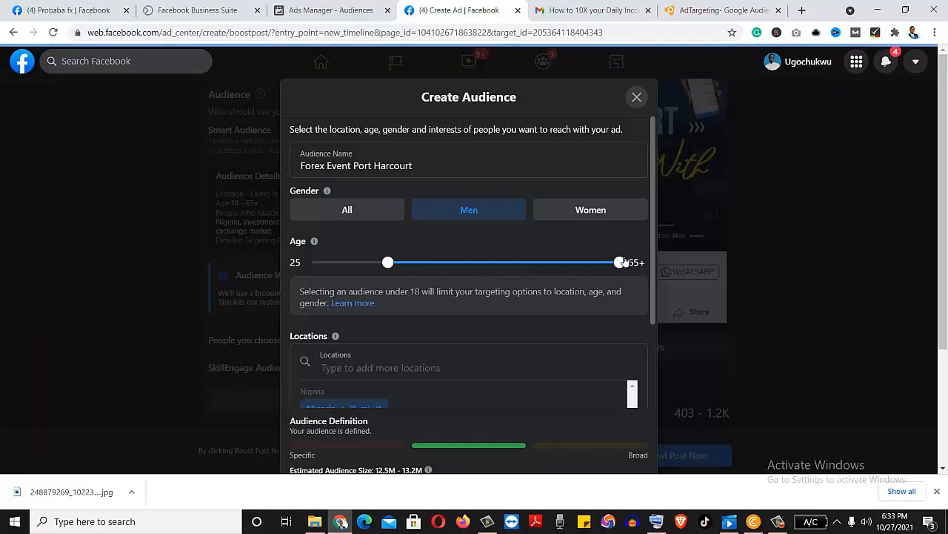
left_click_drag(621, 265, 528, 263)
mouse_move(528, 263)
left_mouse_down()
mouse_move(500, 264)
mouse_move(535, 263)
left_mouse_up()
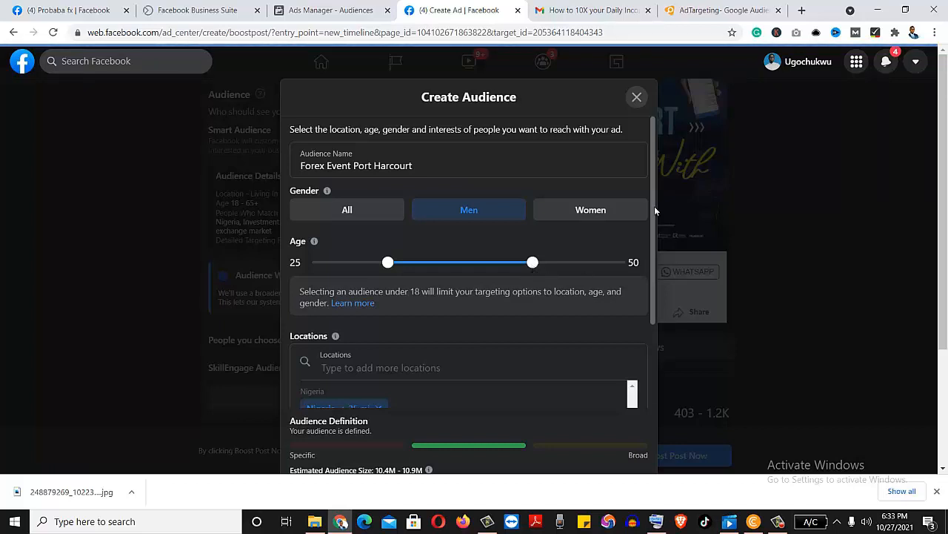
Set the audience location to the city of Port Harcourt, Rivers State, Nigeria.
left_click_drag(654, 205, 654, 261)
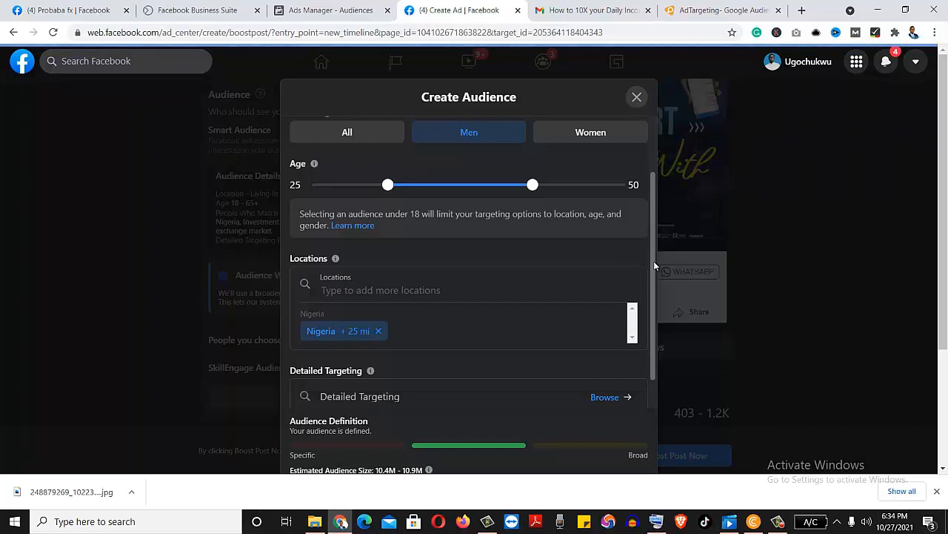
left_click(418, 288)
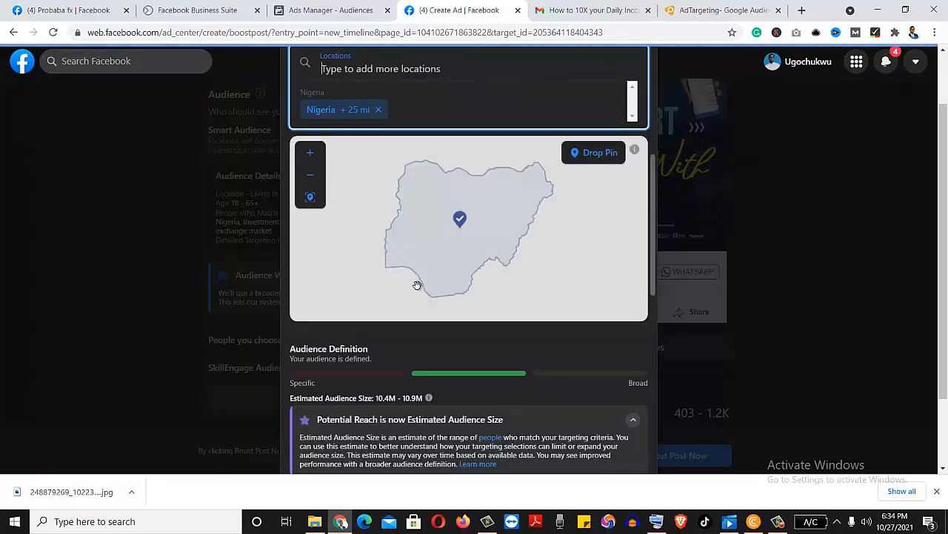
type("O")
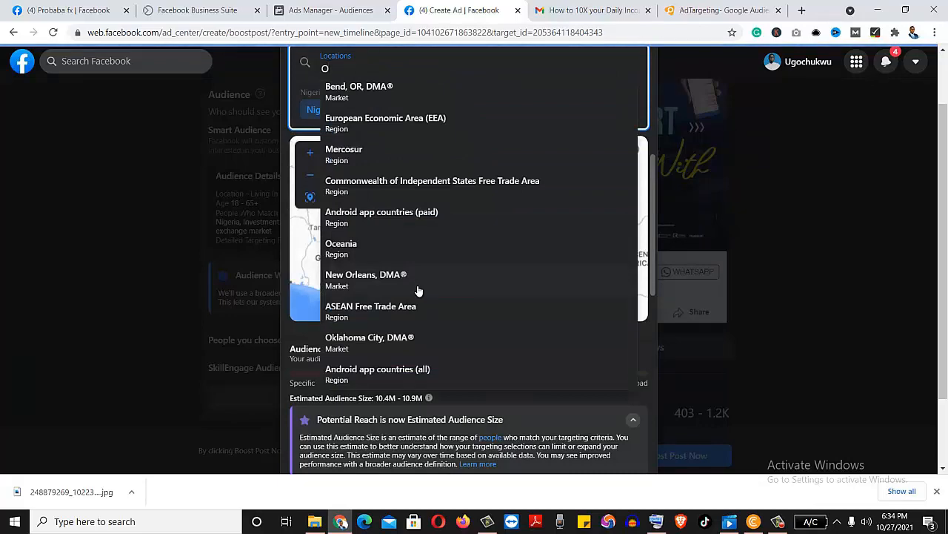
key("BackSpace")
type("P")
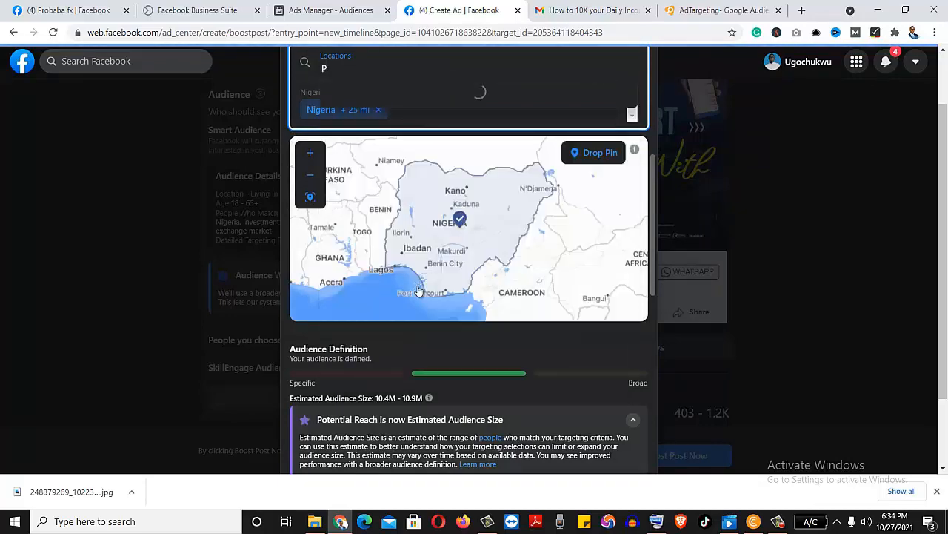
type("ort")
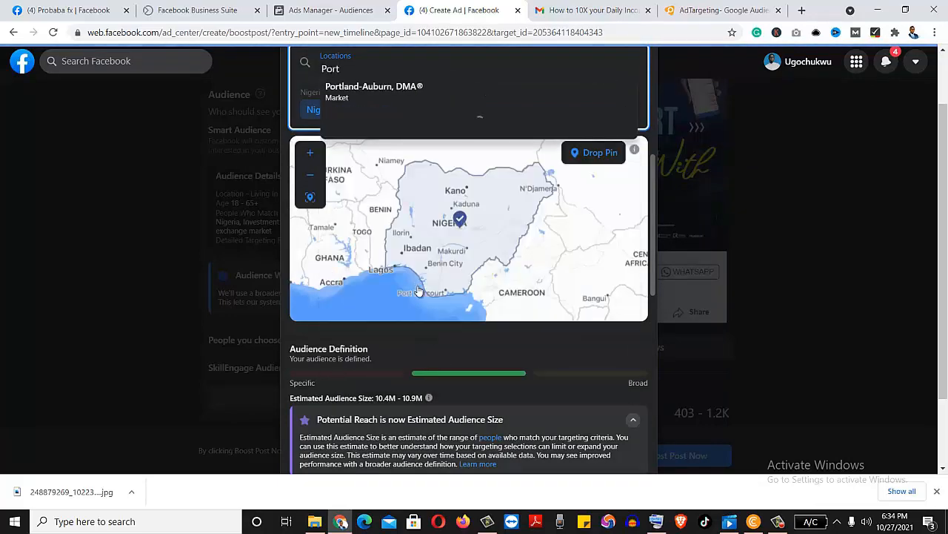
type(" H")
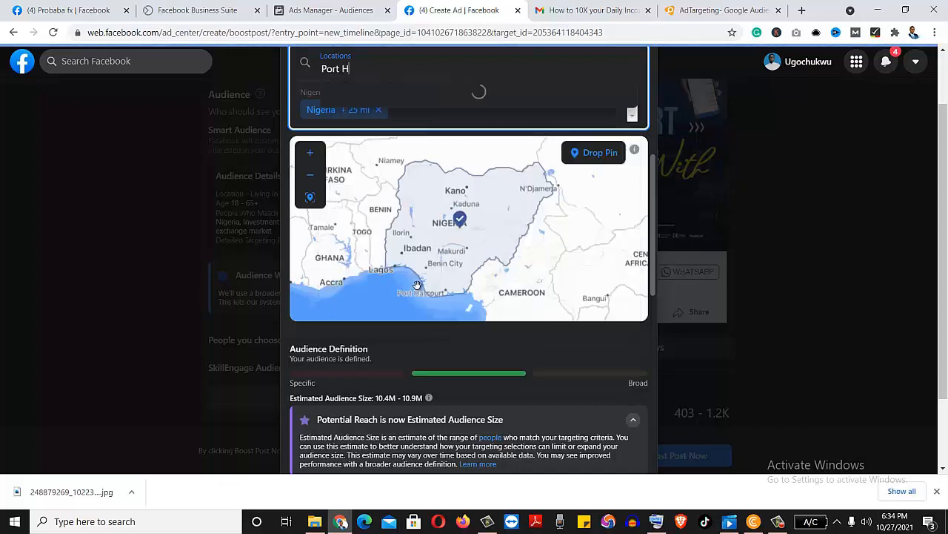
type("arcourt")
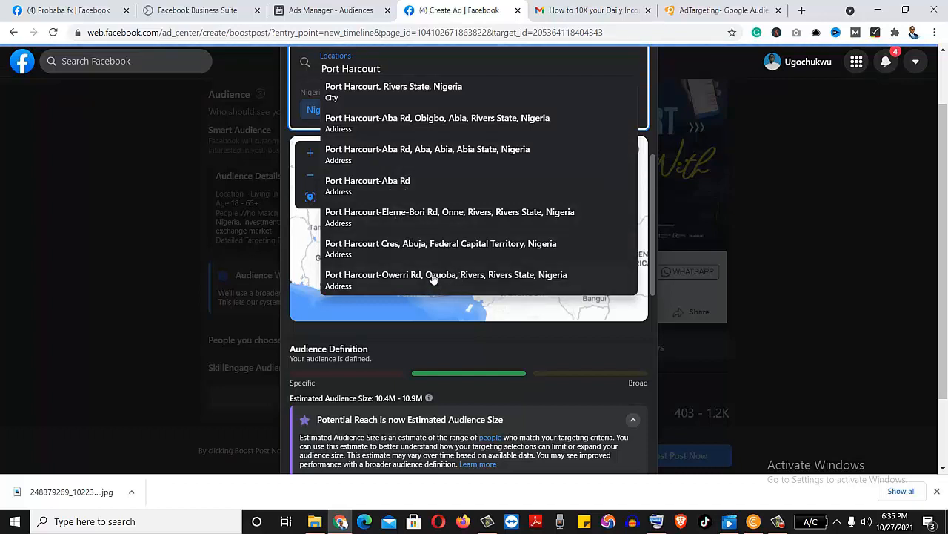
left_click(373, 90)
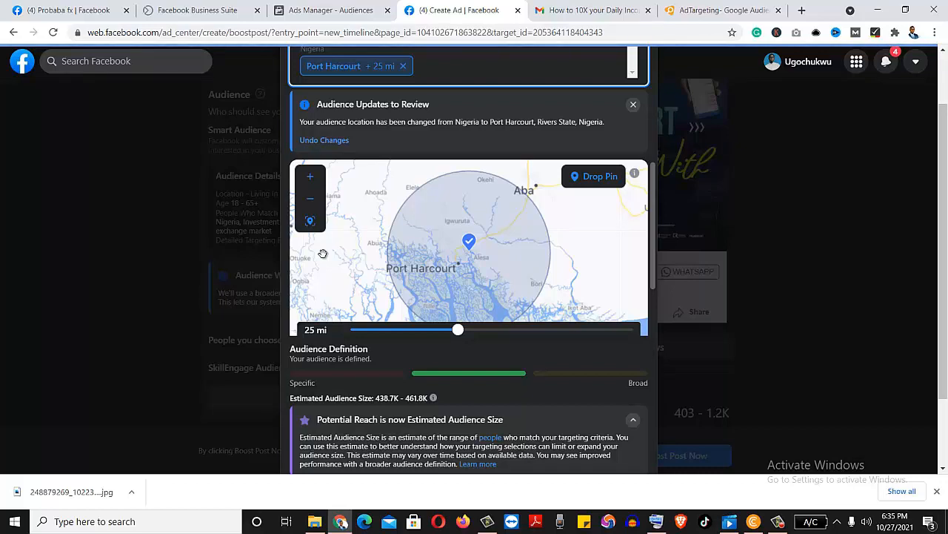
Set the targeting radius around Port Harcourt to 18 mi.
left_click_drag(942, 128, 943, 177)
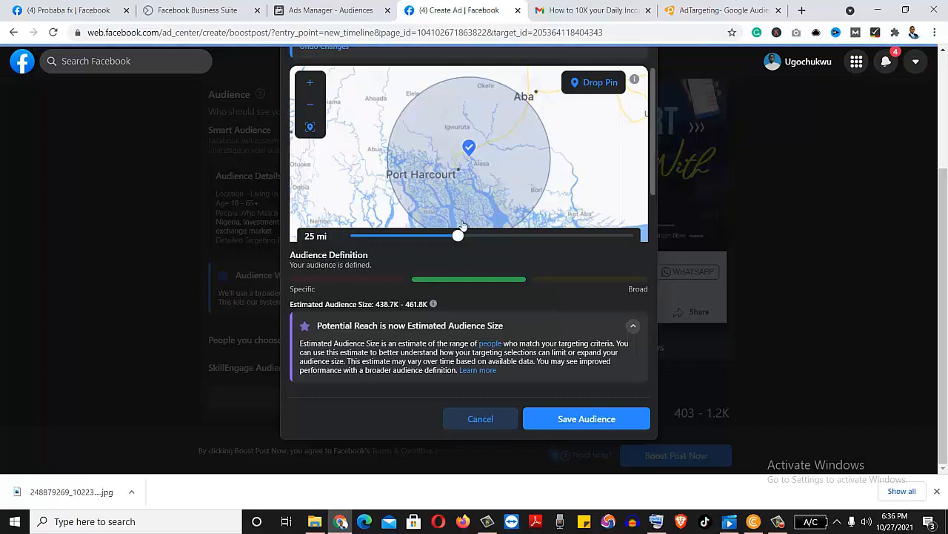
left_click_drag(450, 237, 417, 234)
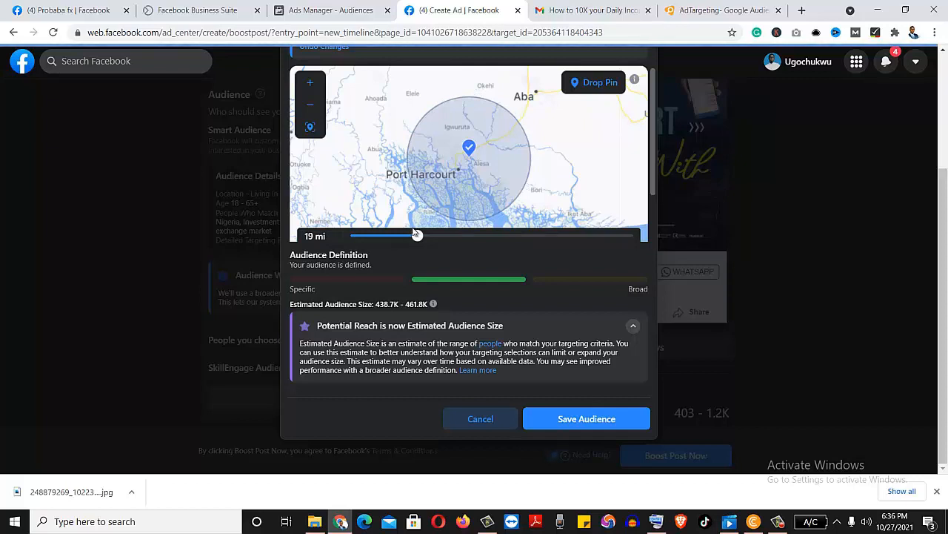
left_click_drag(416, 235, 396, 237)
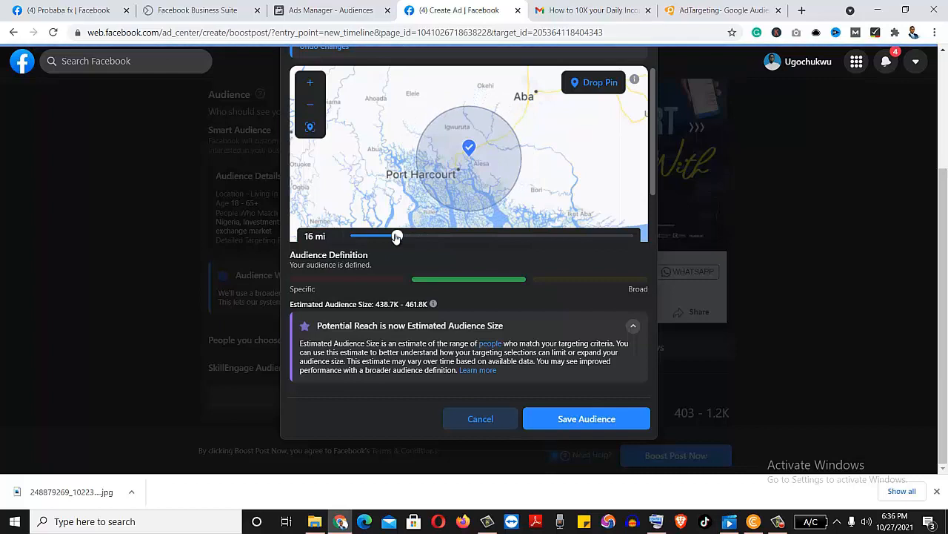
left_click_drag(397, 236, 382, 236)
scroll(380, 233, "up", 2)
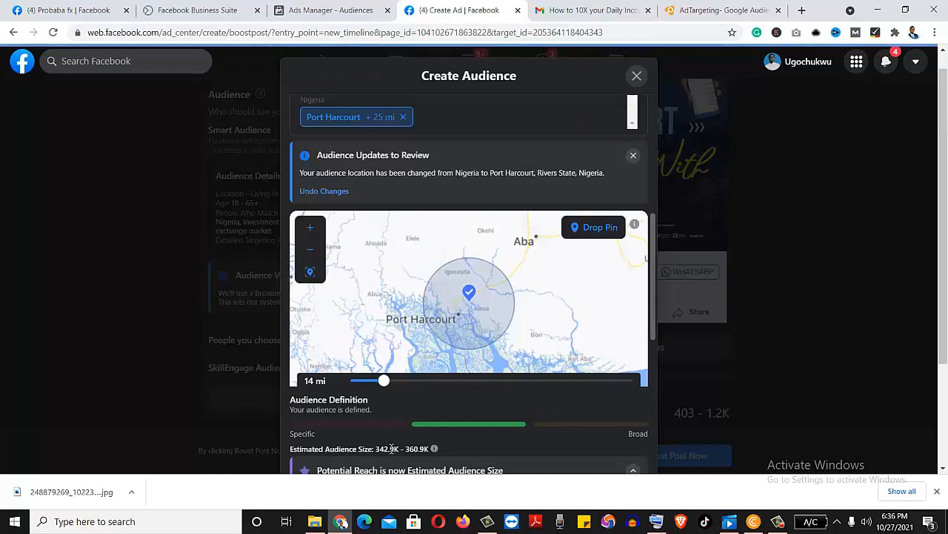
left_click_drag(382, 381, 412, 382)
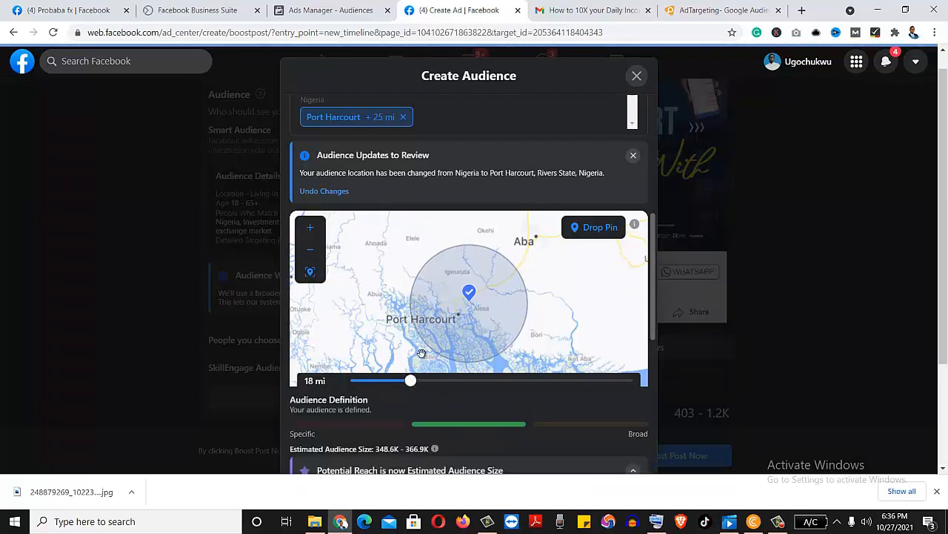
Search Google for "How many miles from oil-mill to Borokiri?" to check the distance across Port Harcourt.
scroll(468, 334, "down", 2)
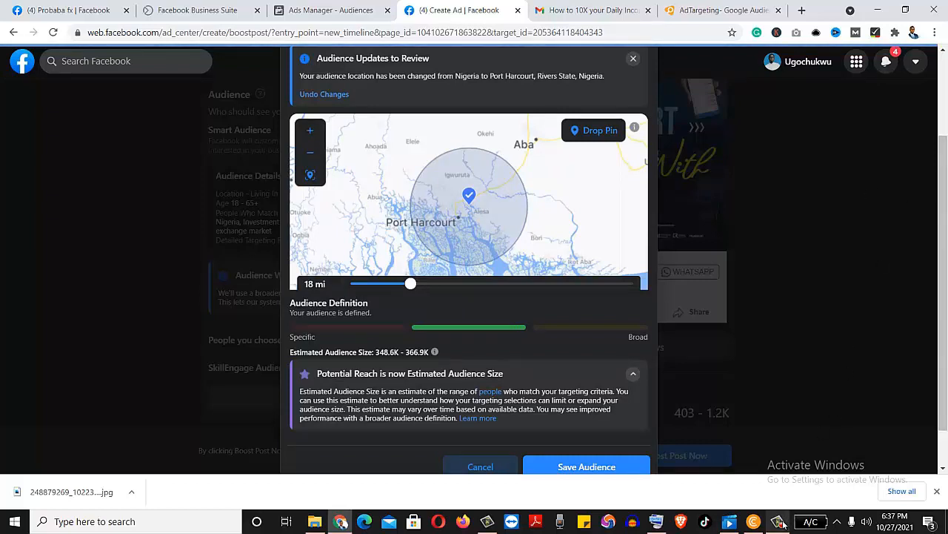
mouse_move(783, 524)
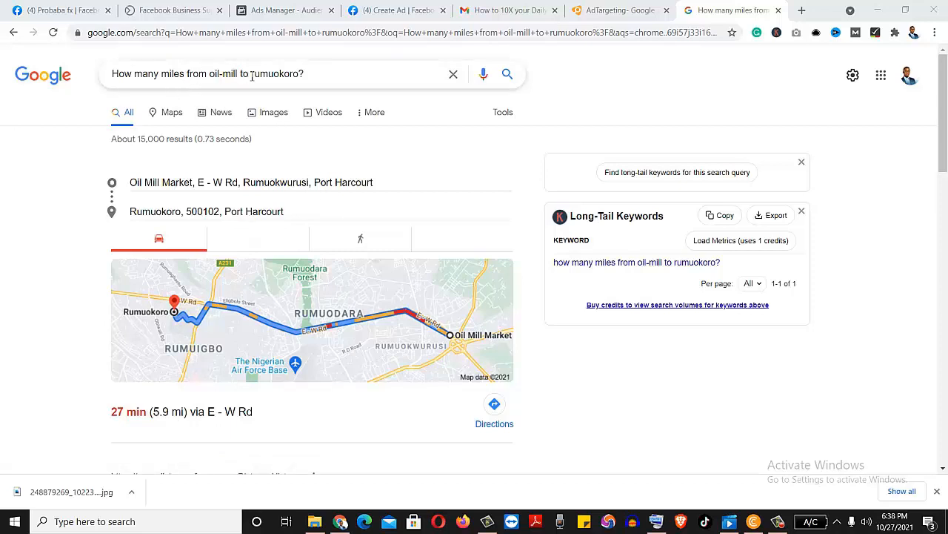
left_click(301, 74)
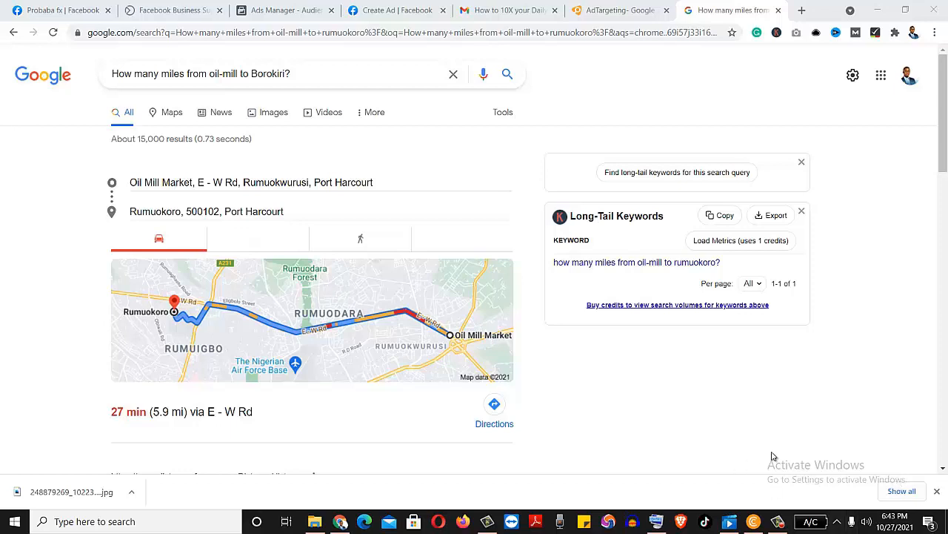
left_click(507, 76)
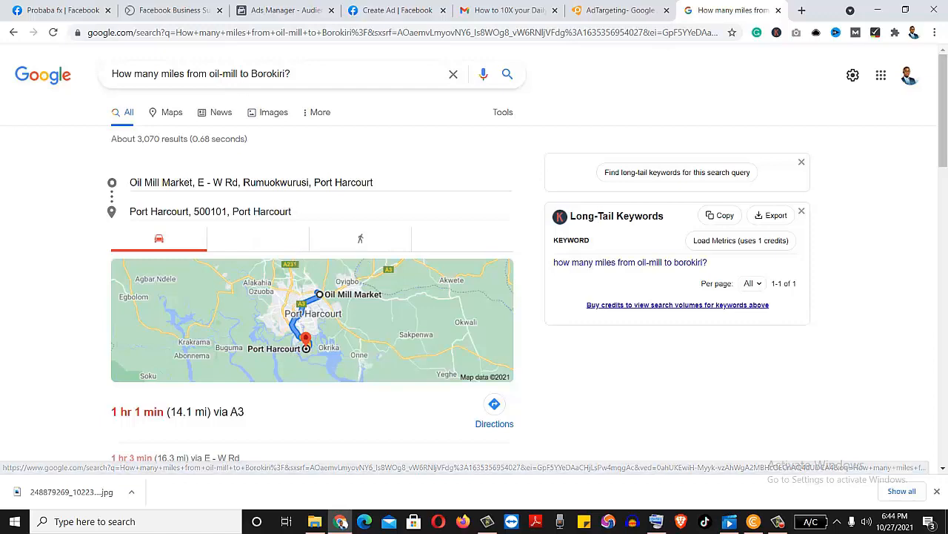
Return to the boost post's audience setup, set the Port Harcourt radius to 25 mi and save the audience.
left_click(383, 9)
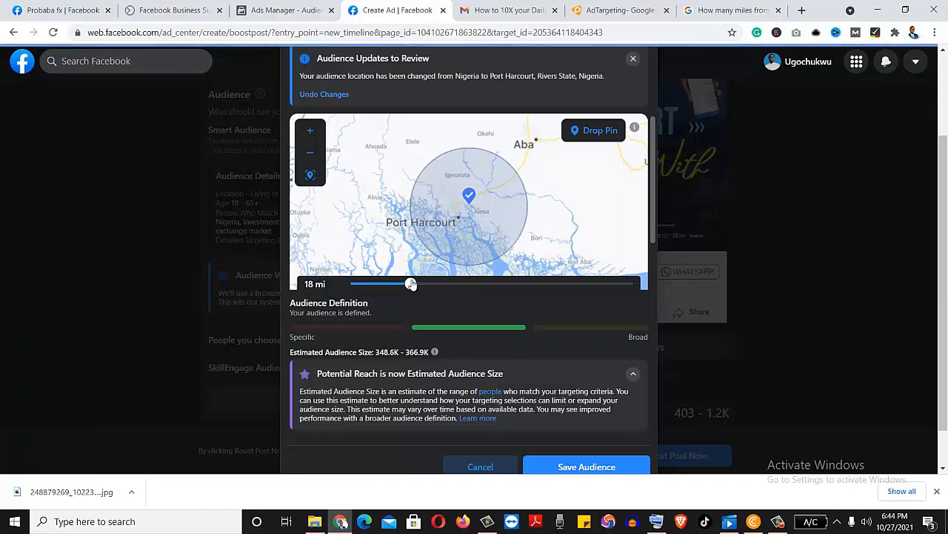
left_click_drag(411, 285, 456, 288)
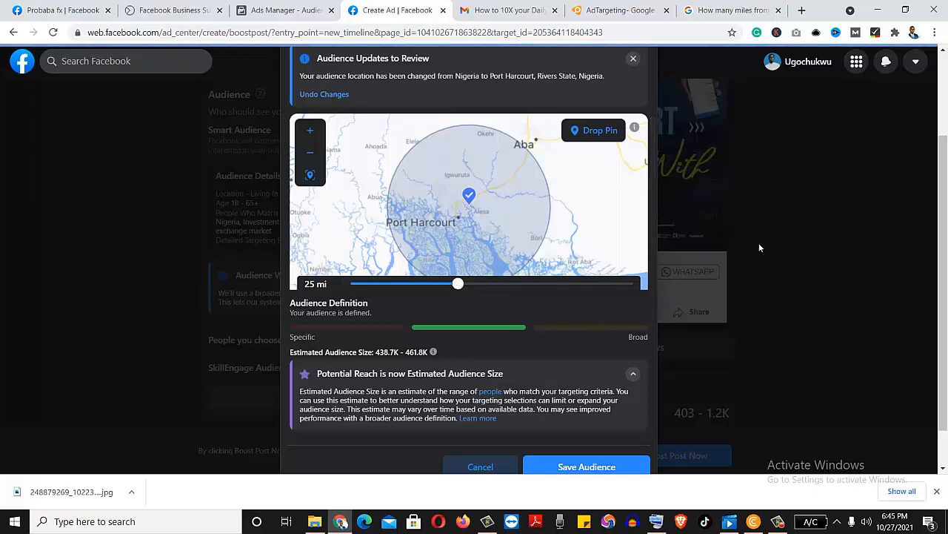
scroll(593, 400, "down", 1)
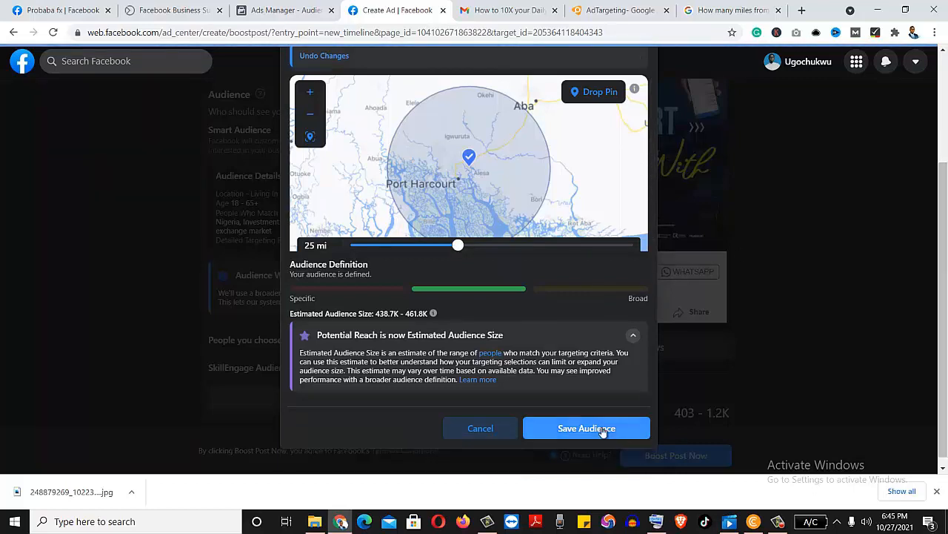
left_click(602, 429)
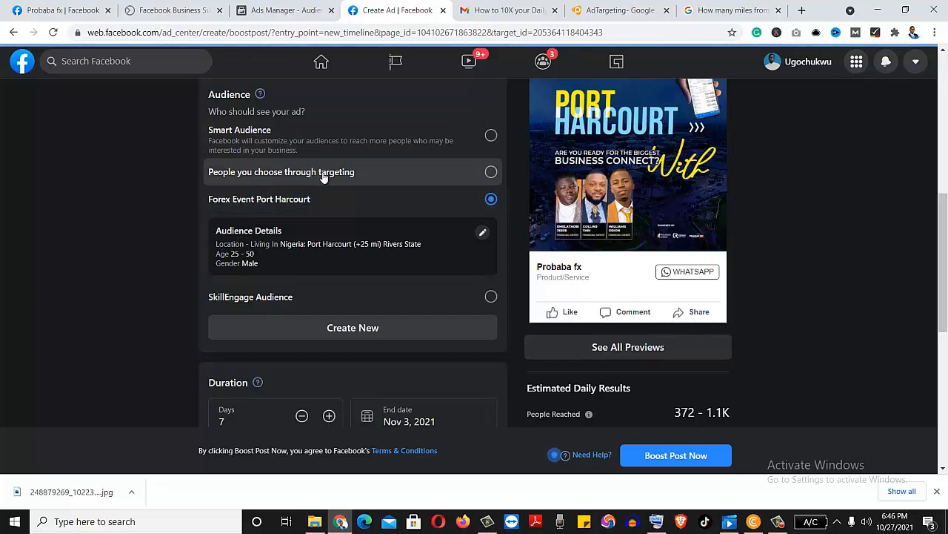
Switch the ad to the People you choose through targeting audience and back to Forex Event Port Harcourt.
left_click(492, 173)
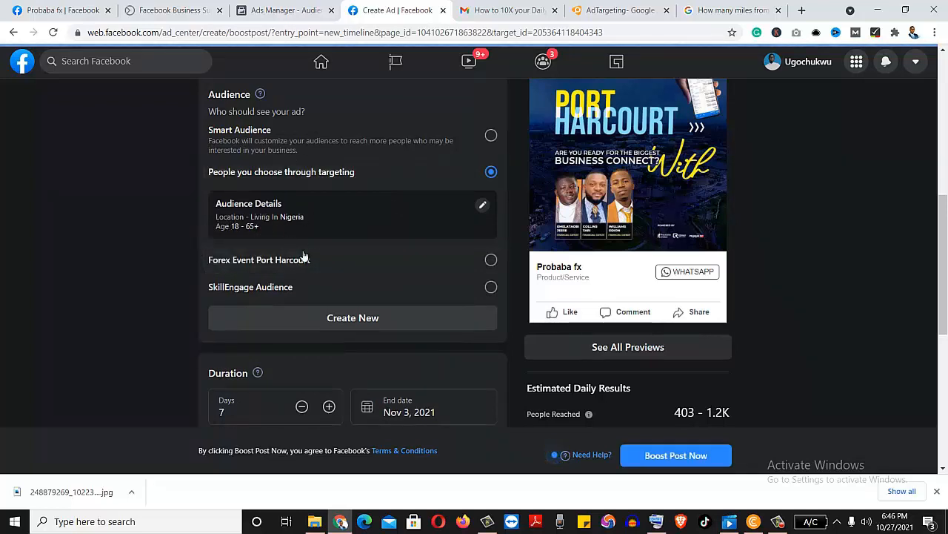
left_click(491, 259)
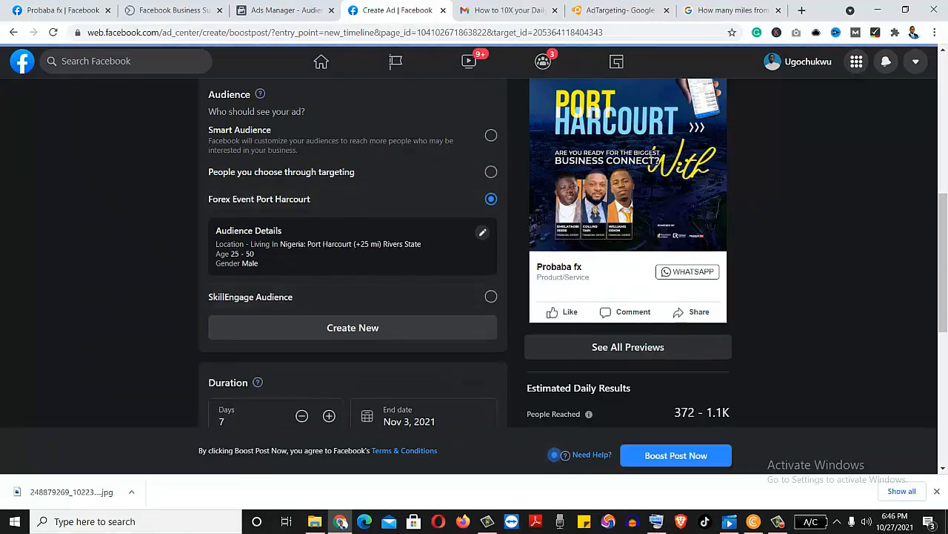
mouse_move(946, 177)
left_mouse_down()
mouse_move(946, 370)
mouse_move(945, 185)
left_mouse_up()
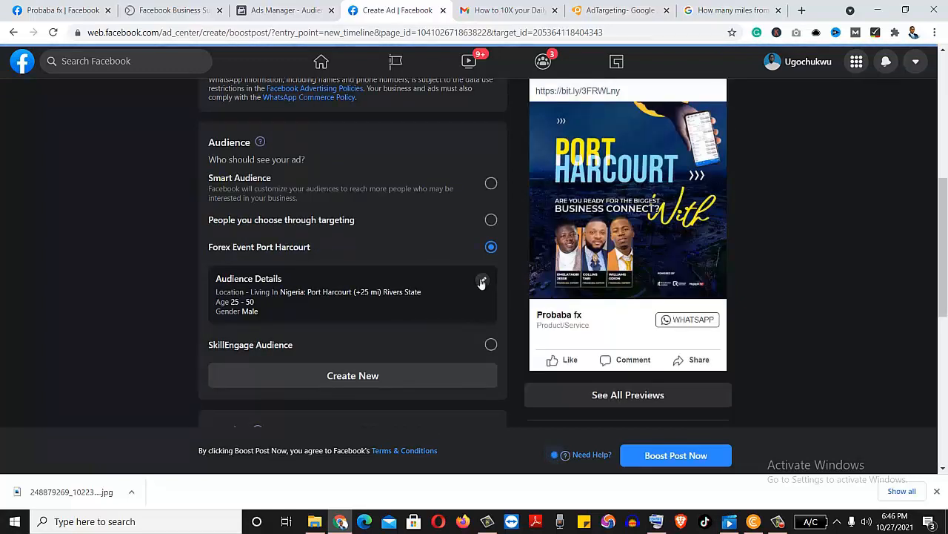
Open the Forex Event Port Harcourt audience for editing and add the Forex Online Trading interest to its detailed targeting.
left_click(484, 281)
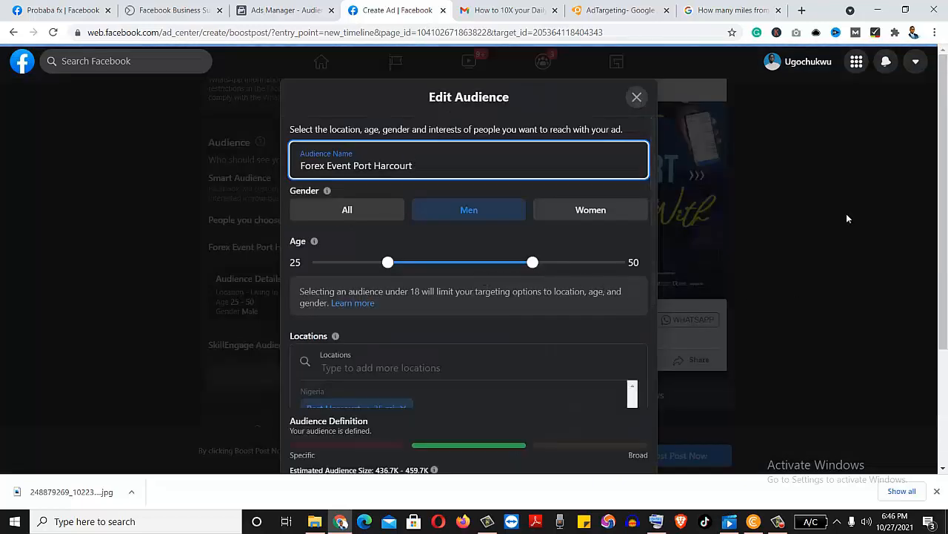
left_click_drag(945, 147, 947, 293)
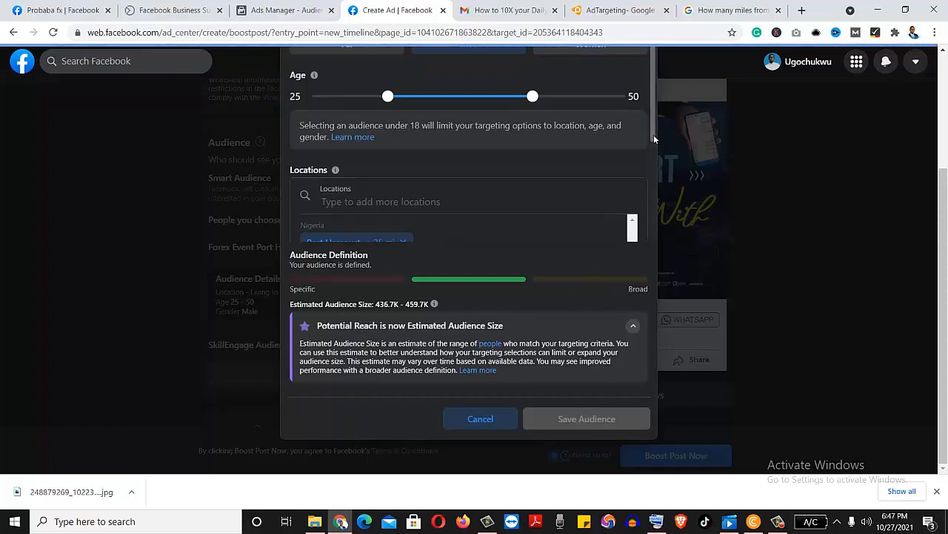
scroll(649, 153, "down", 1)
scroll(649, 153, "down", 4)
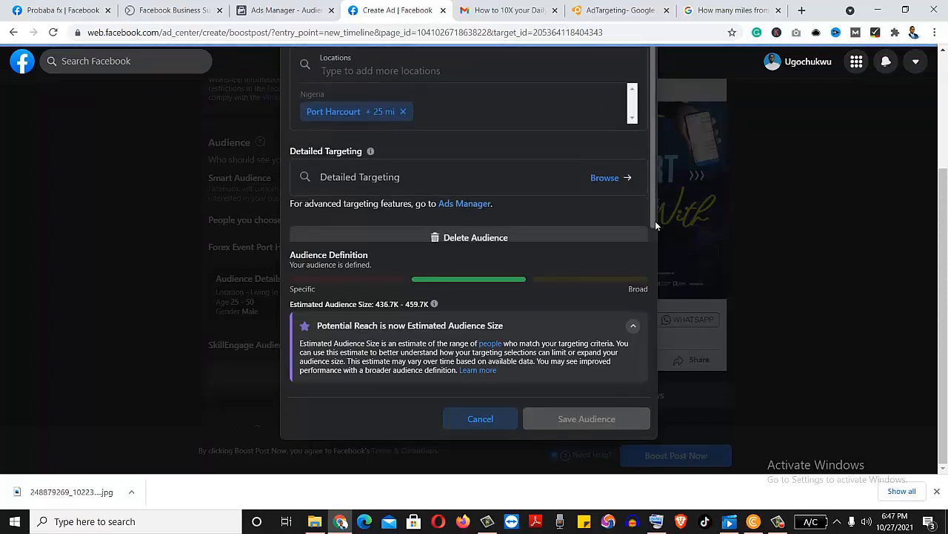
scroll(653, 239, "down", 1)
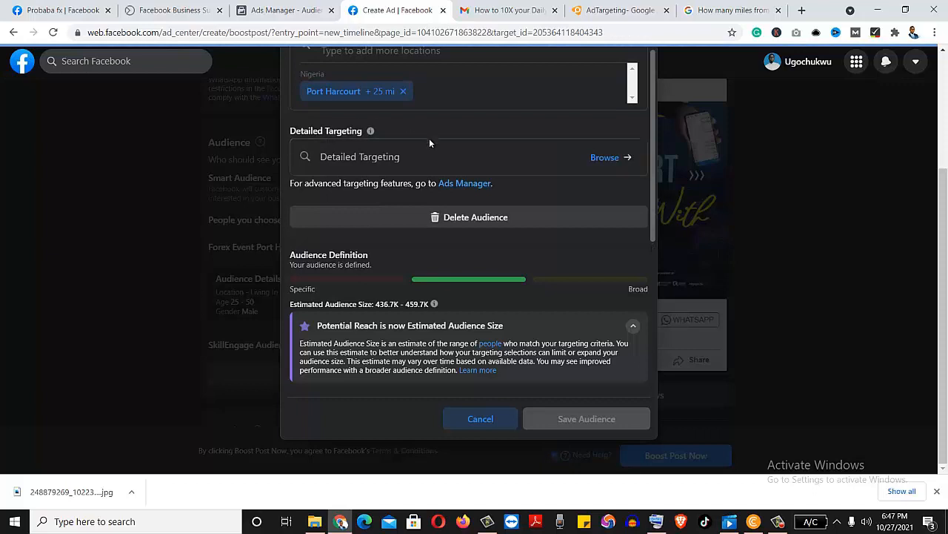
left_click(396, 154)
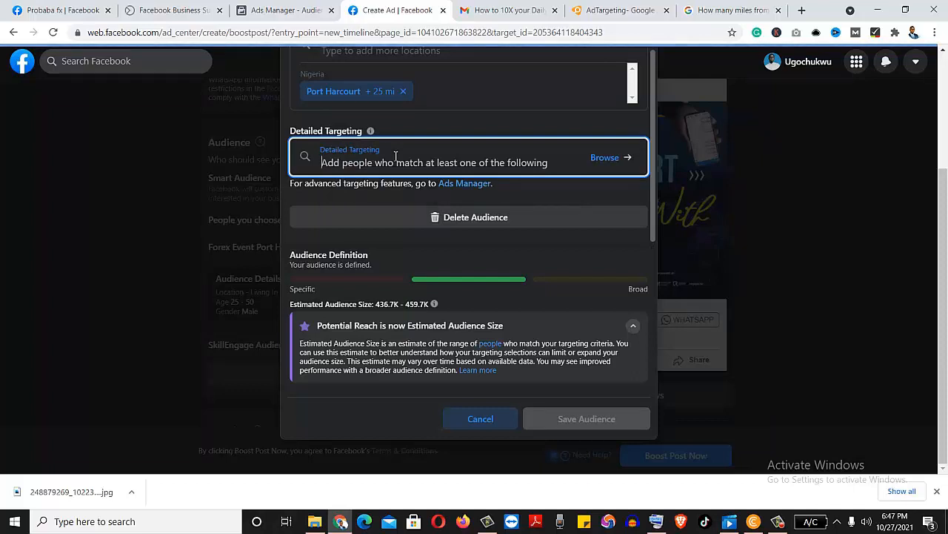
type("F")
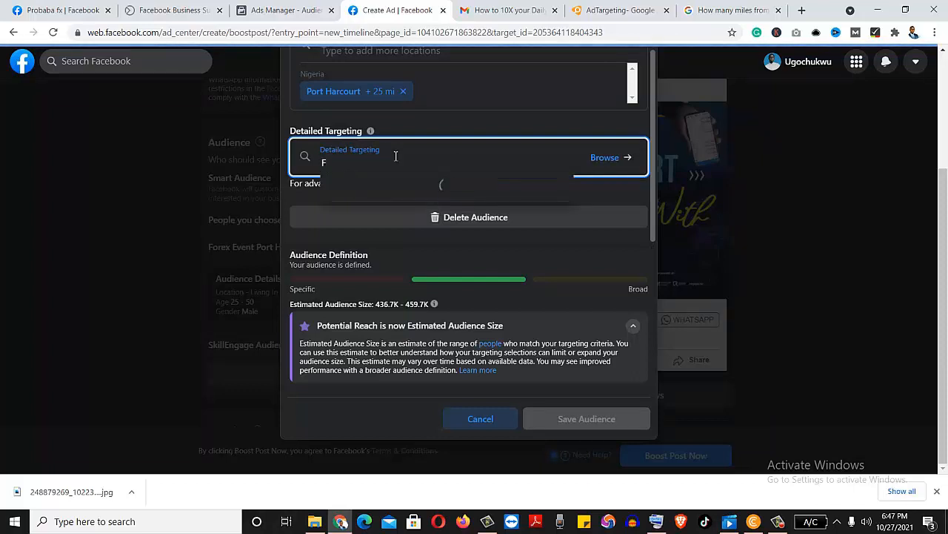
type("orex")
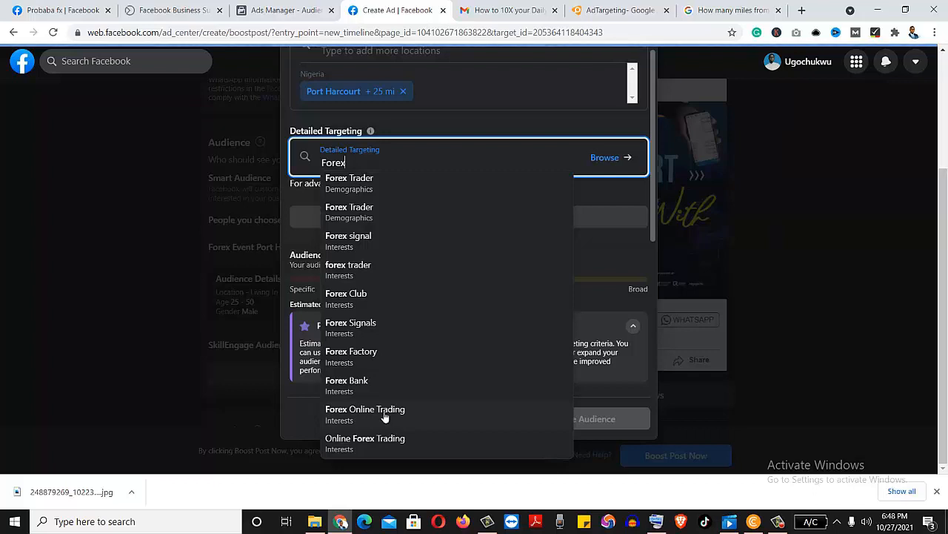
left_click(384, 413)
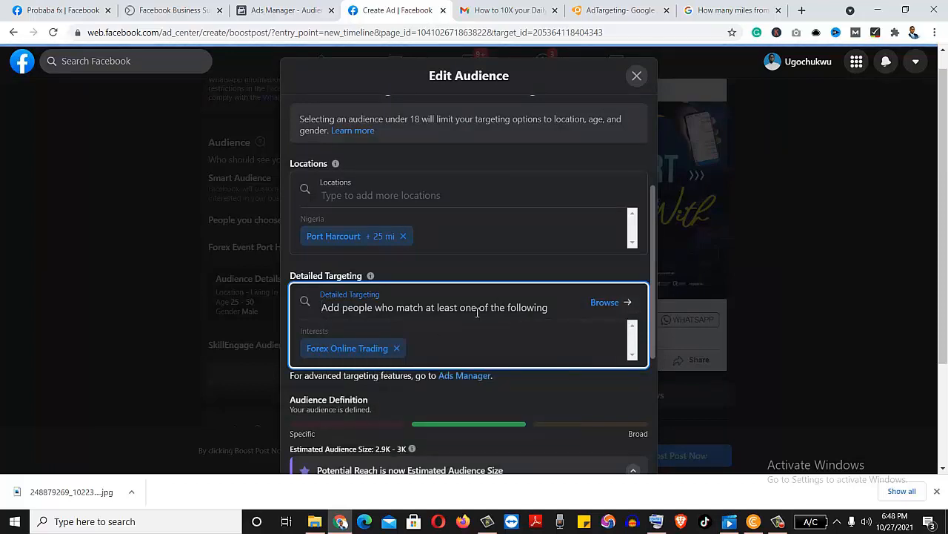
Add the Online Forex Trading interest and the Forex Trader demographic to the audience's detailed targeting.
type("F")
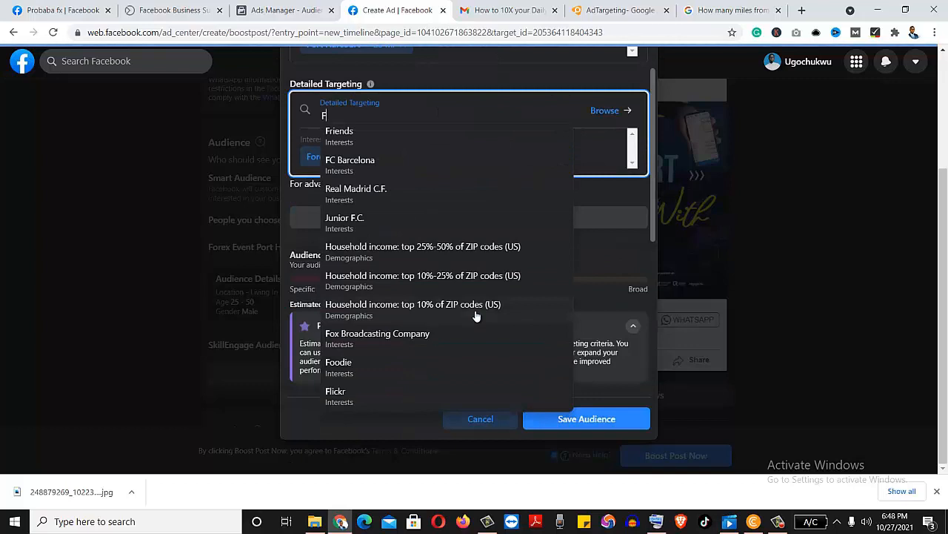
type("ore")
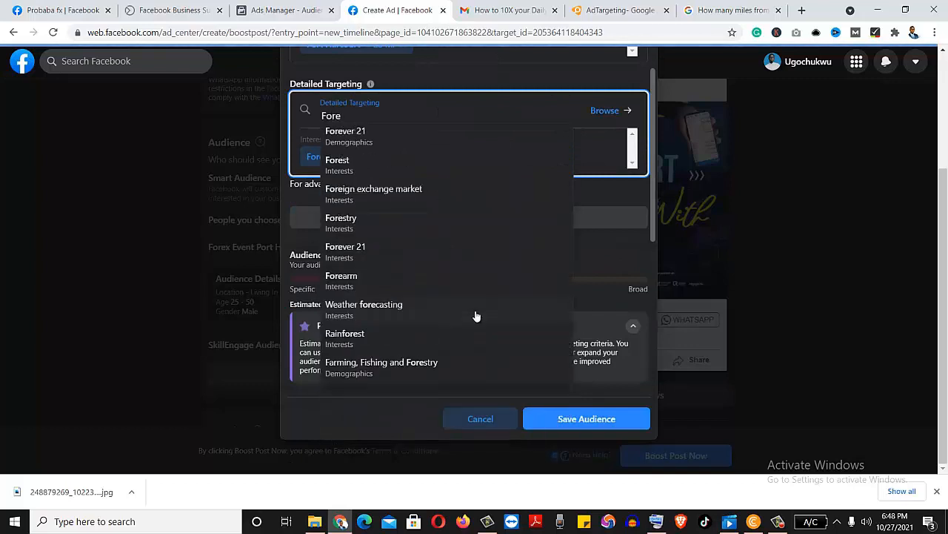
type("x")
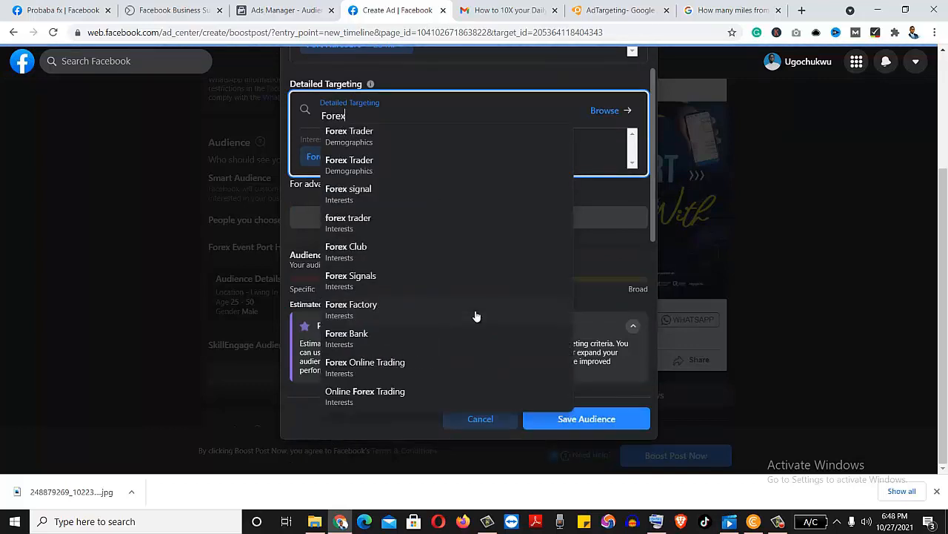
left_click(364, 394)
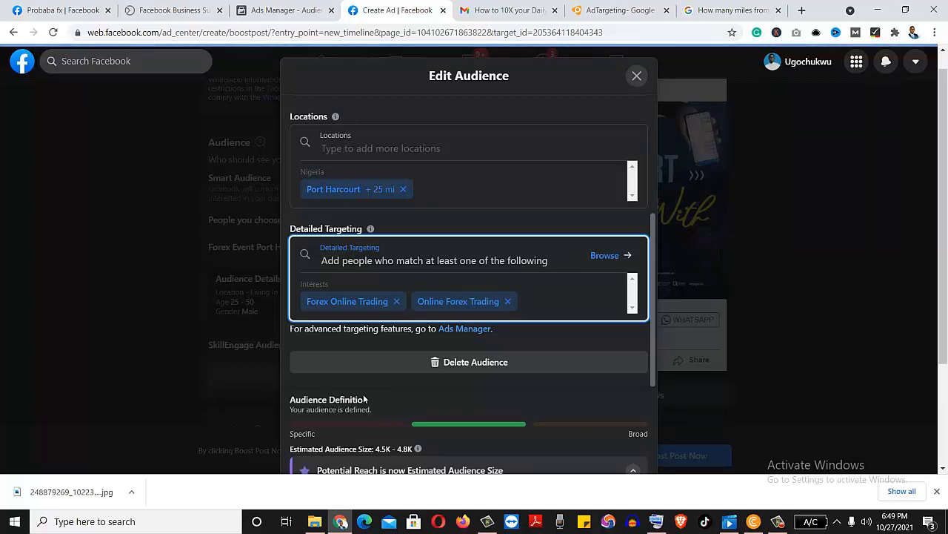
type("F")
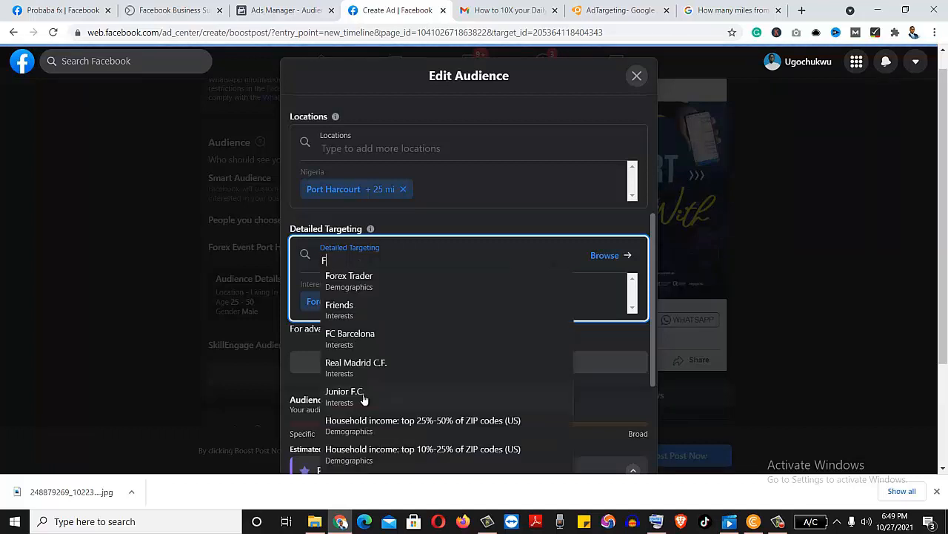
type("orex")
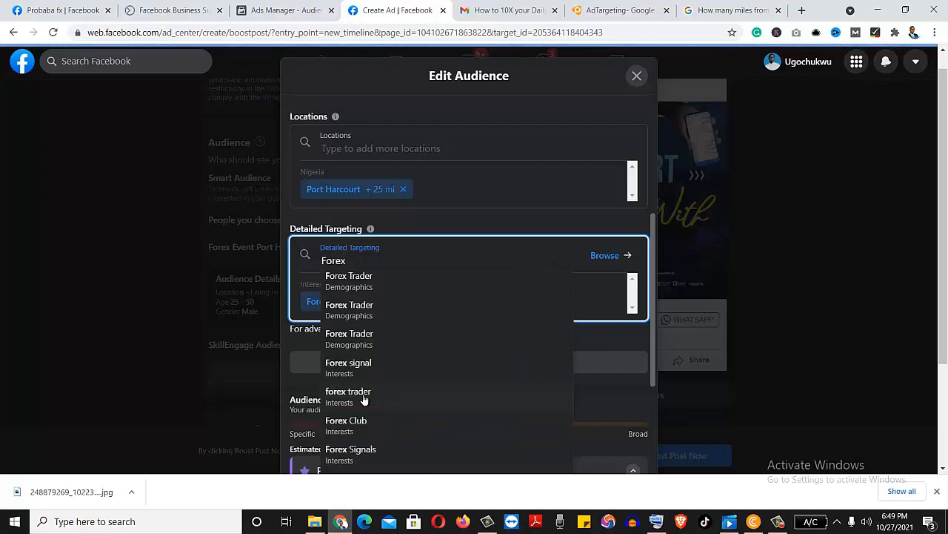
left_click(367, 284)
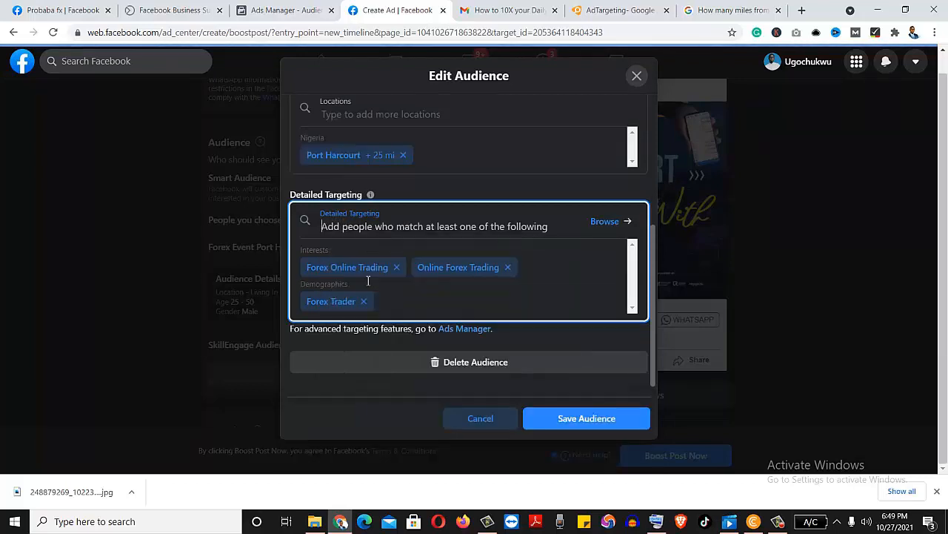
Add the Forex Signals and Forex Club interests to the audience's detailed targeting.
type("F")
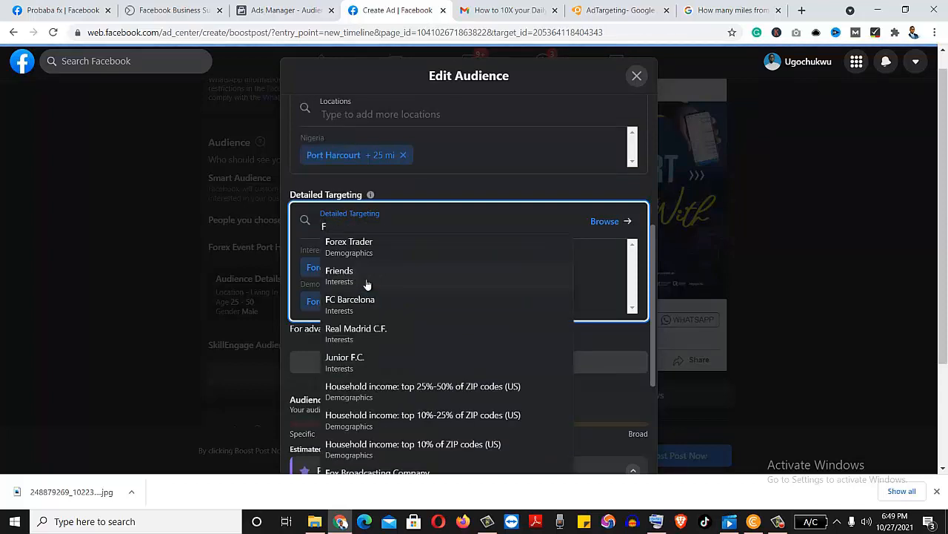
type("orex")
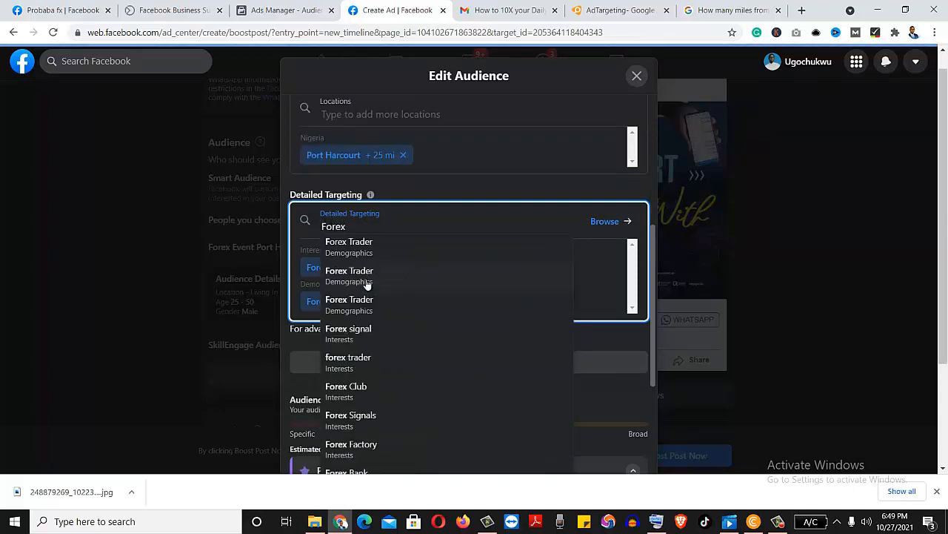
left_click(359, 424)
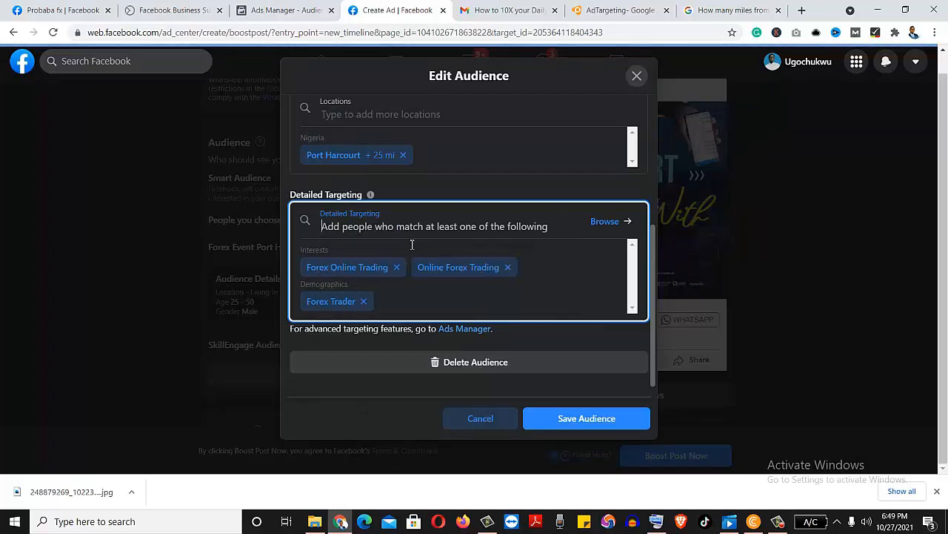
type("F")
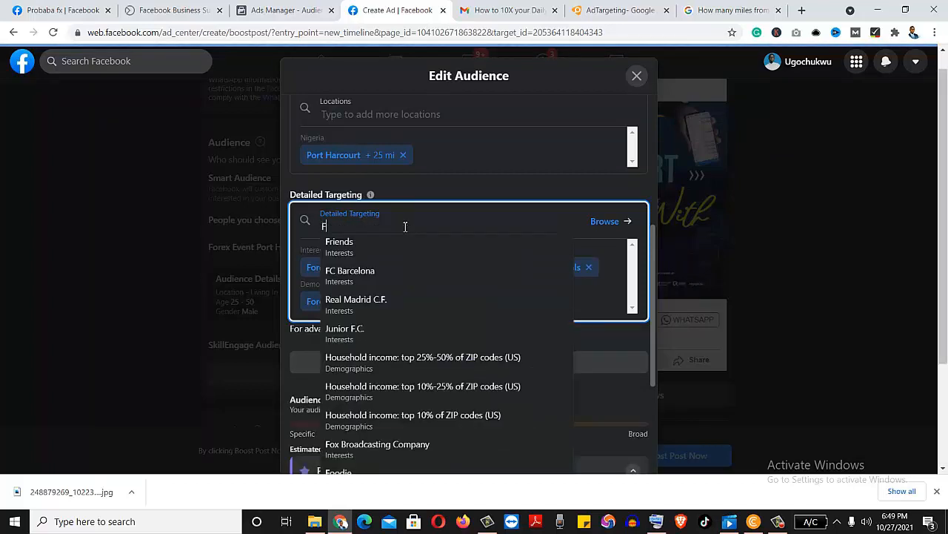
type("orex")
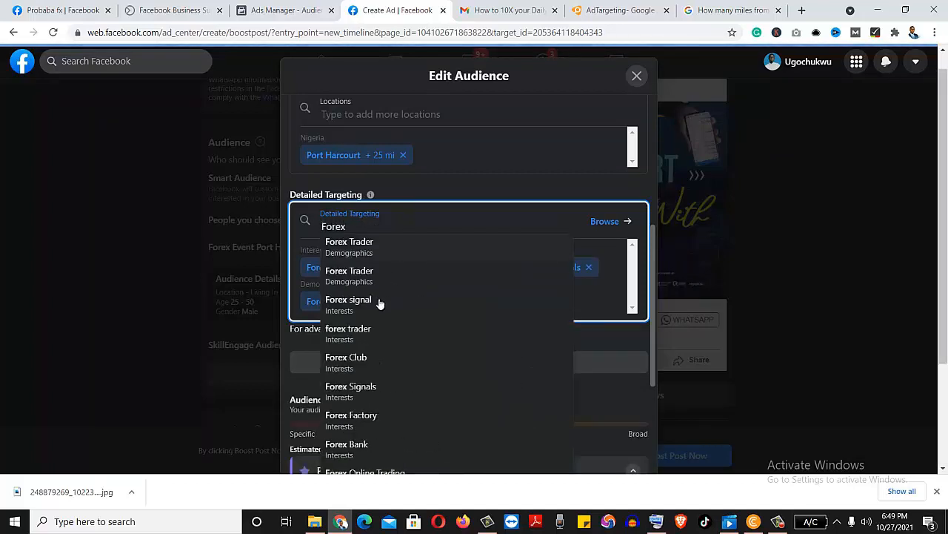
left_click(354, 361)
scroll(354, 363, "down", 2)
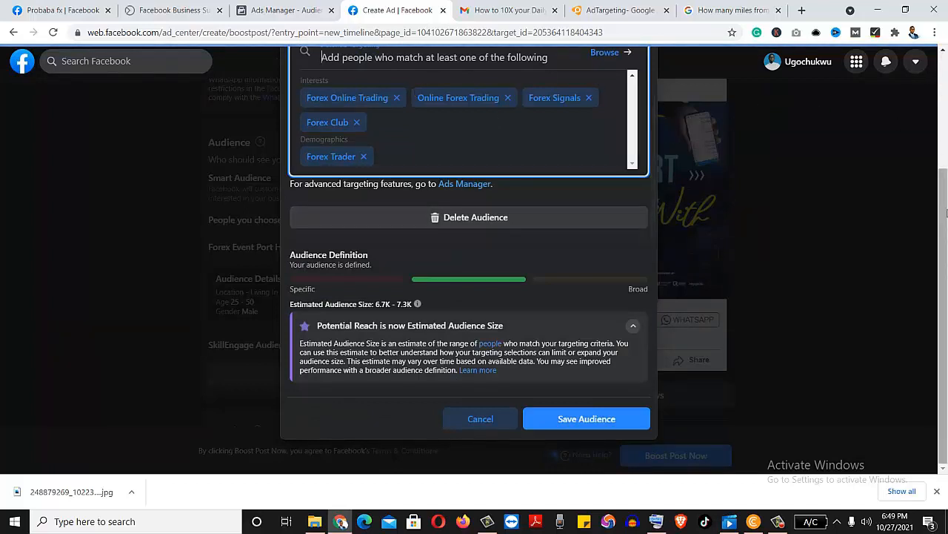
Search the audience's detailed targeting for Forex and add the Forex Factory interest.
left_click_drag(945, 214, 942, 165)
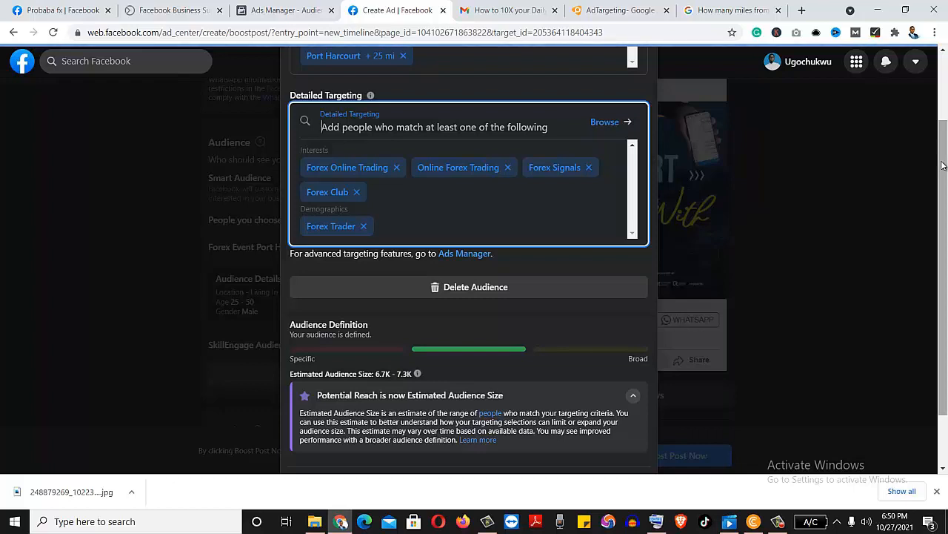
type("Fore")
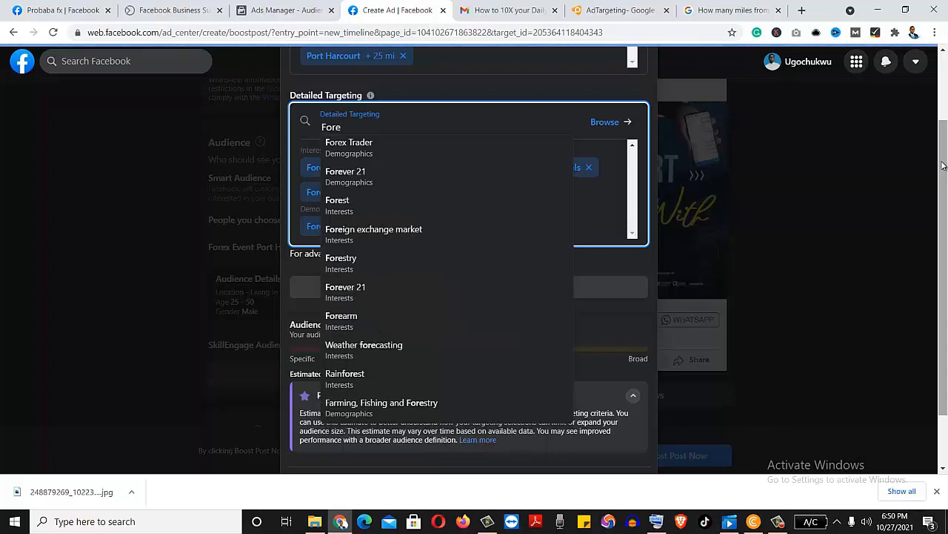
type("x")
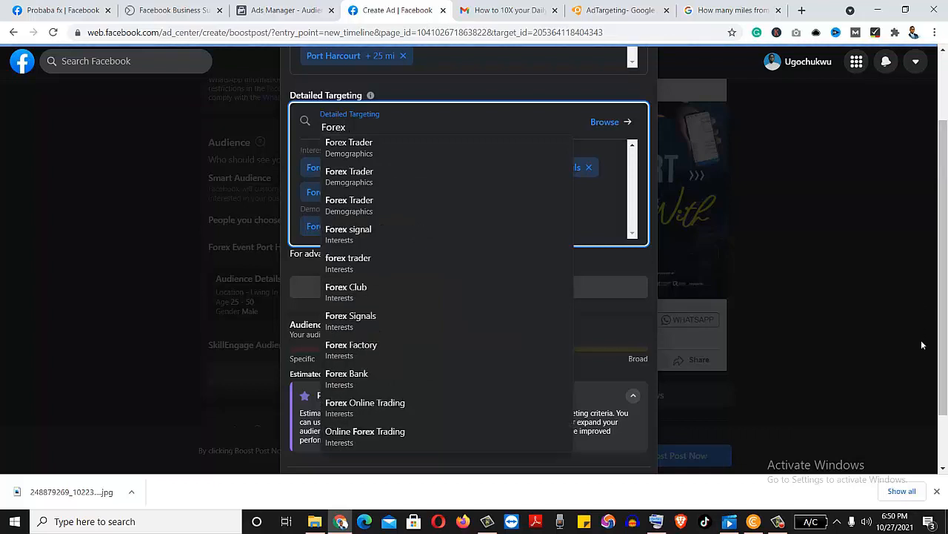
left_click(359, 348)
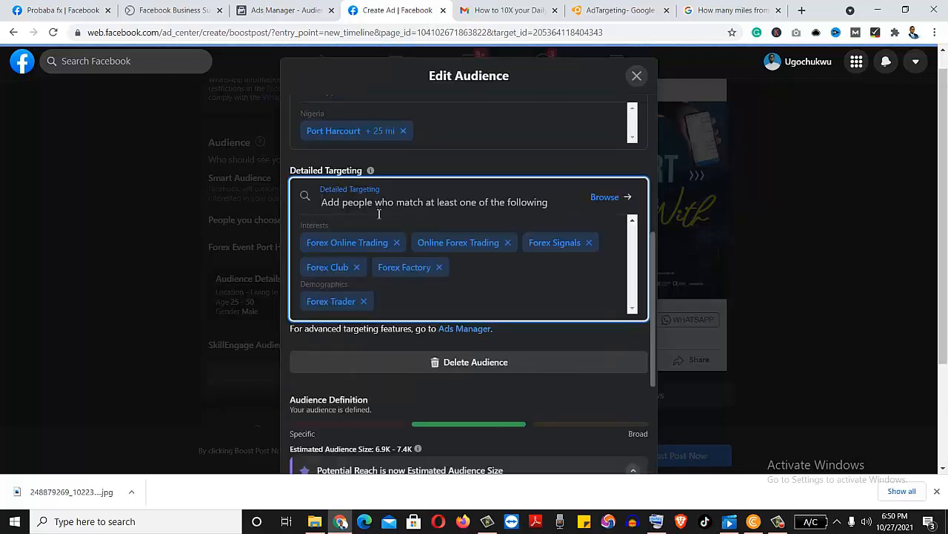
type("ForexT")
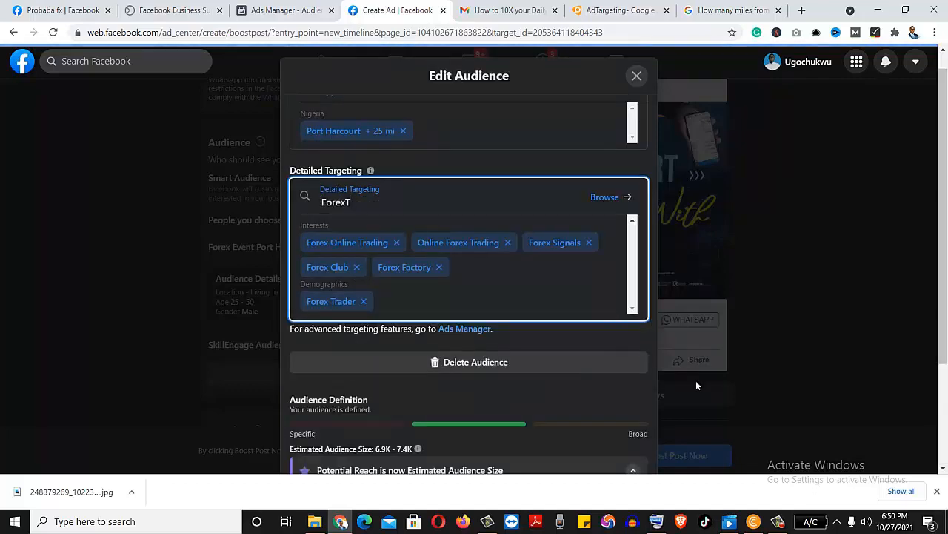
left_click(778, 521)
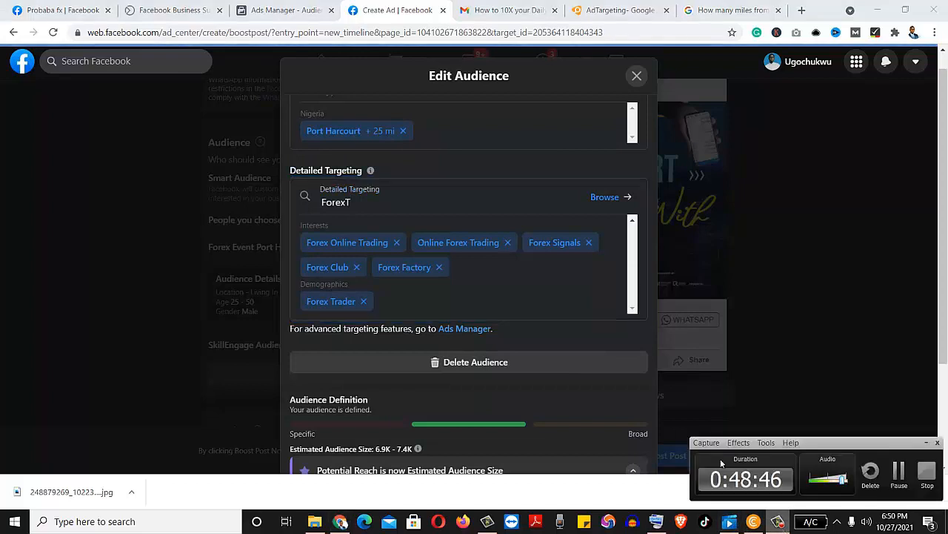
left_click(899, 474)
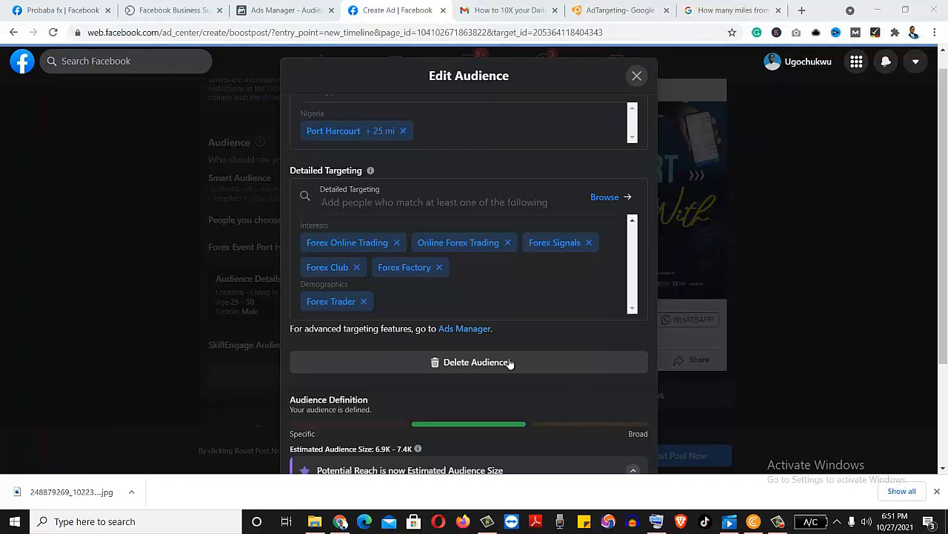
Add the Engaged Shoppers behavior to the audience's detailed targeting.
left_click(400, 202)
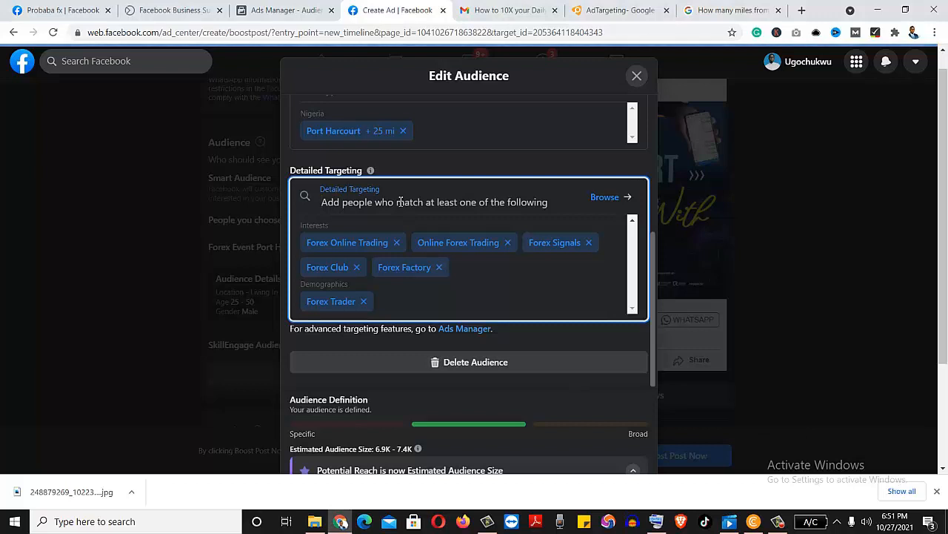
type("Engage")
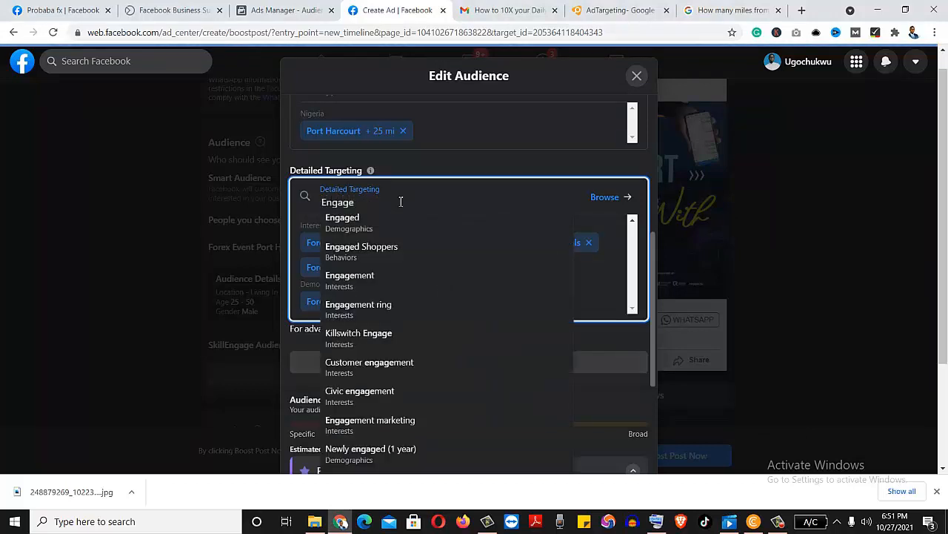
left_click(362, 250)
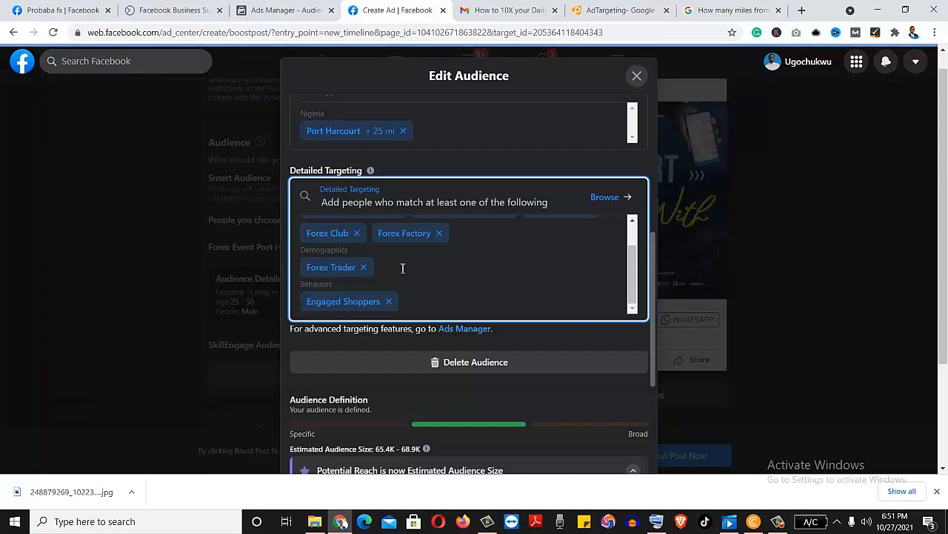
Search the detailed targeting for shoppers who buy online and add the online shopper interest.
type("S")
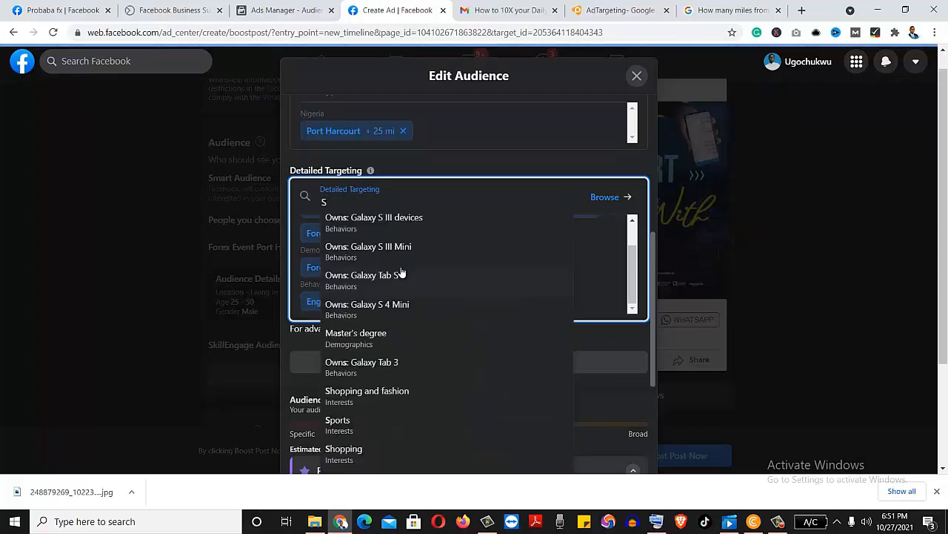
type("hopp")
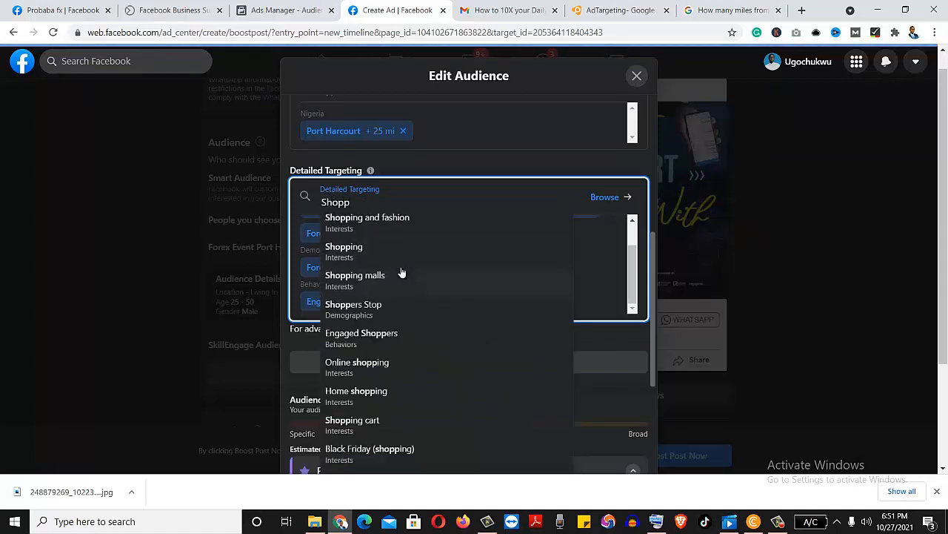
type("ers ")
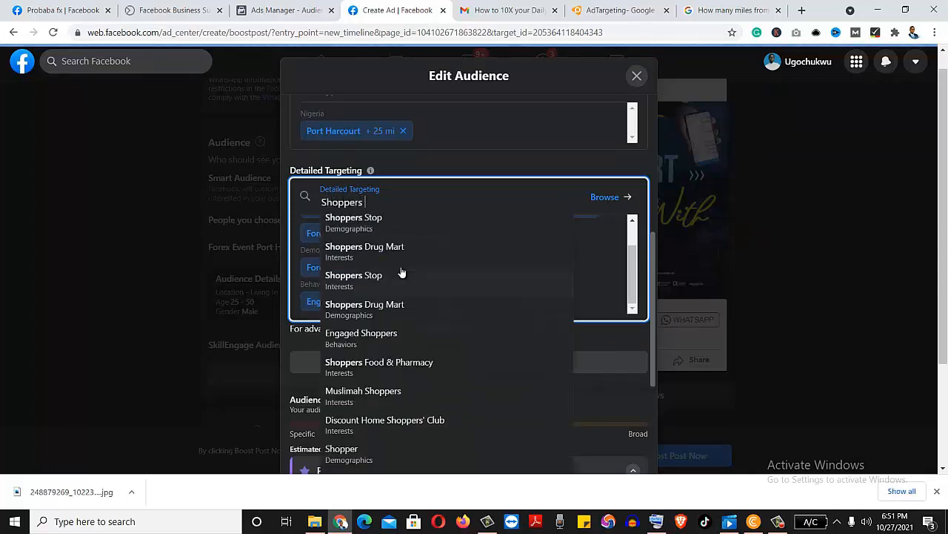
type("on")
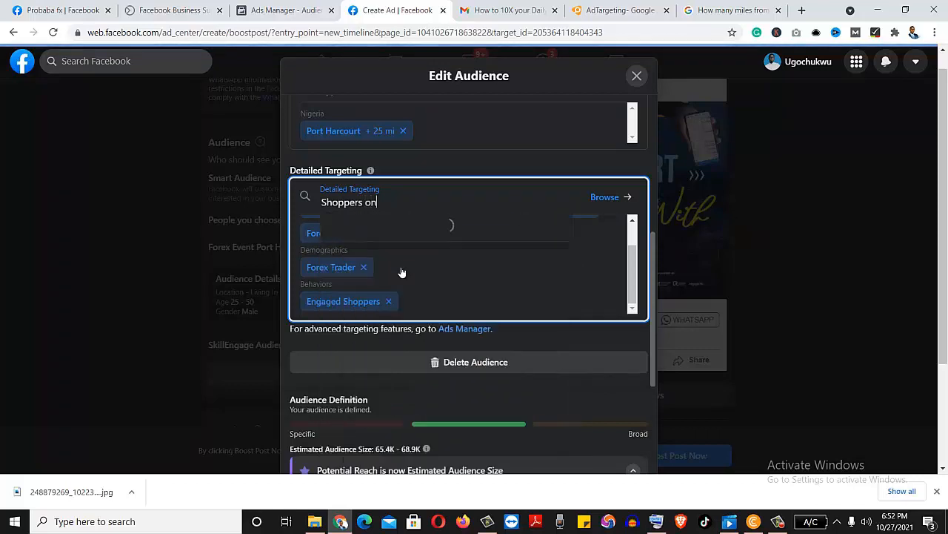
type("l")
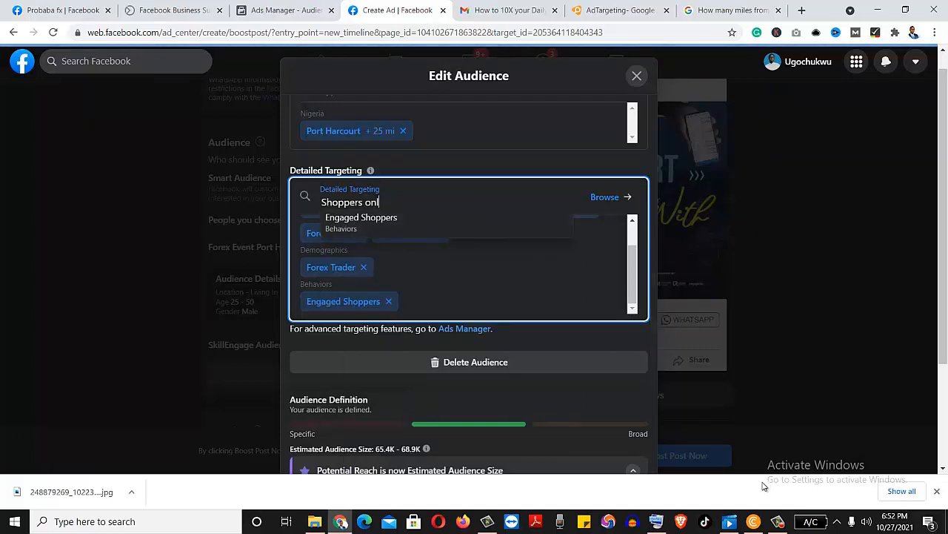
left_click(787, 483)
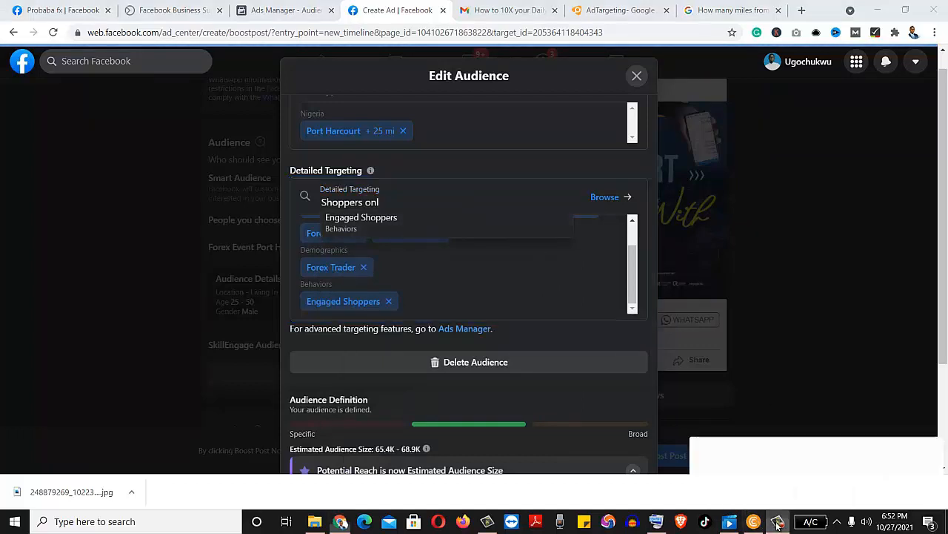
left_click(899, 472)
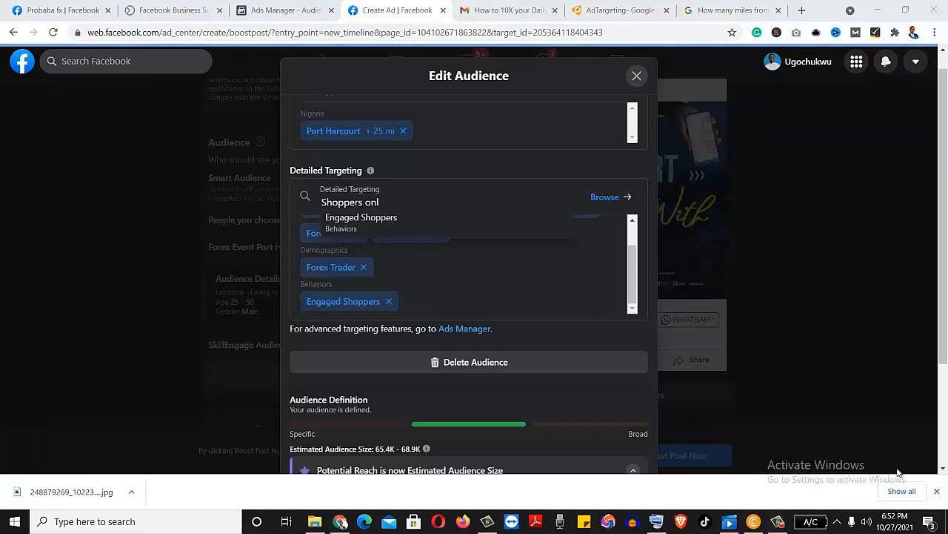
left_click(778, 522)
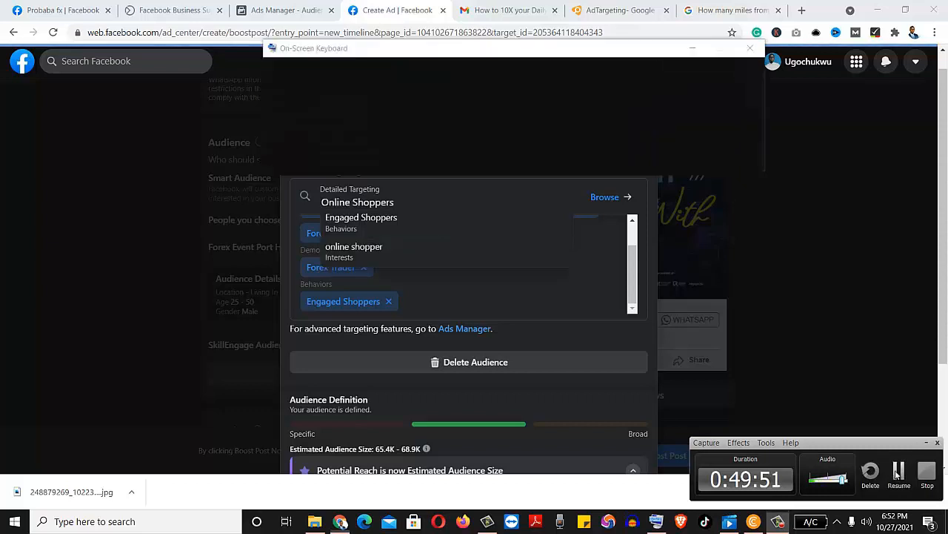
left_click(898, 472)
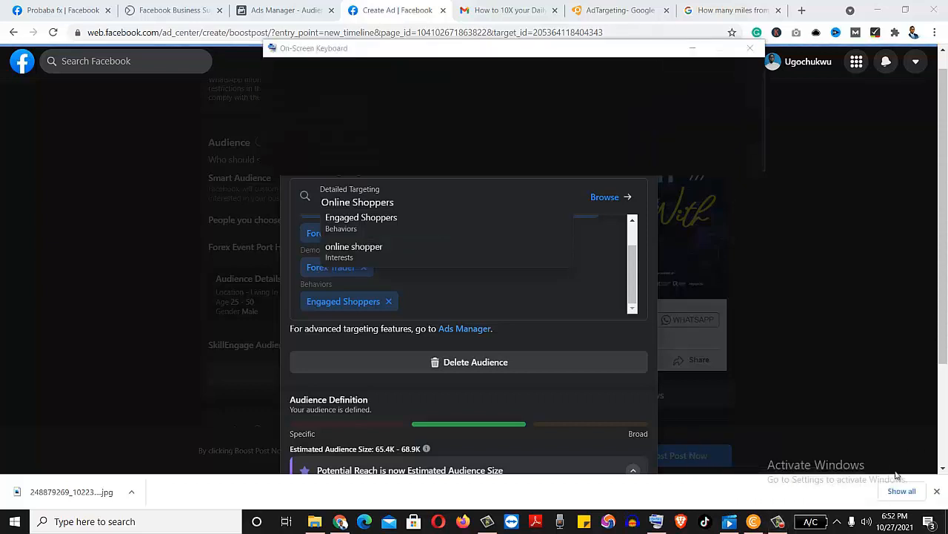
left_click(775, 522)
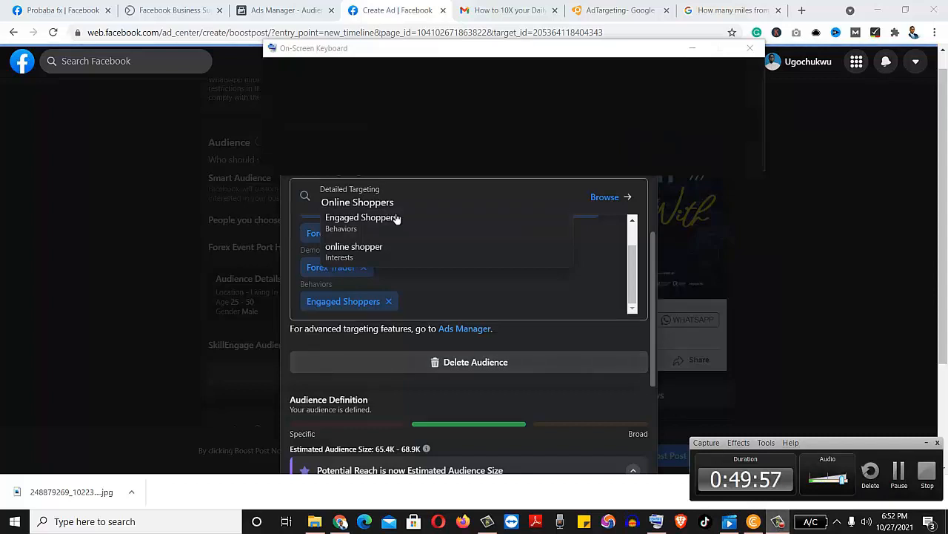
left_click(370, 250)
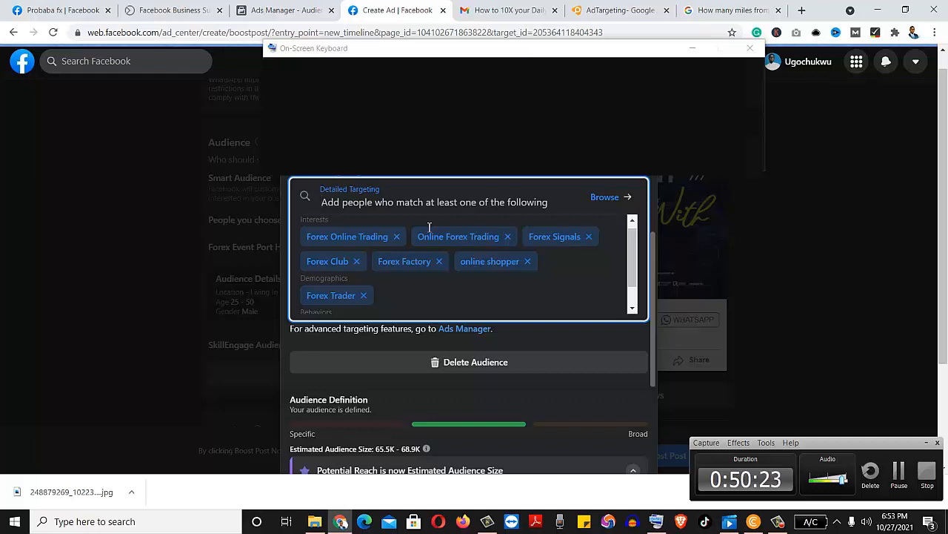
Add the Facebook Page admins behavior and the Influencers on Facebook interest to the detailed targeting.
type("Face")
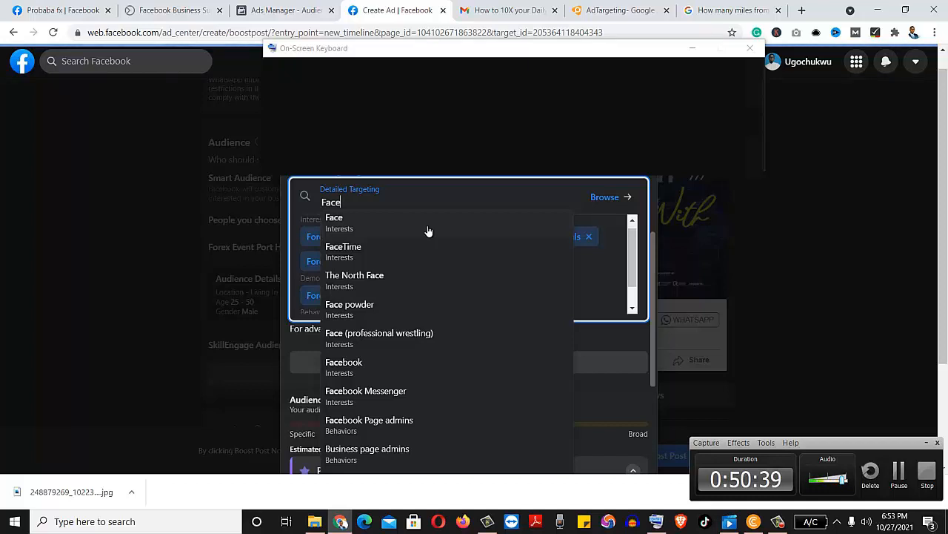
type("b")
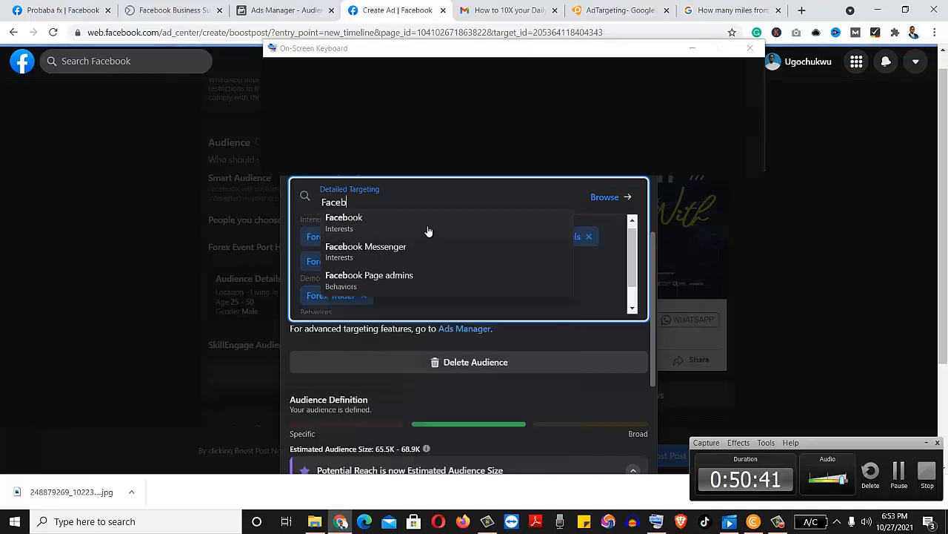
type("oo")
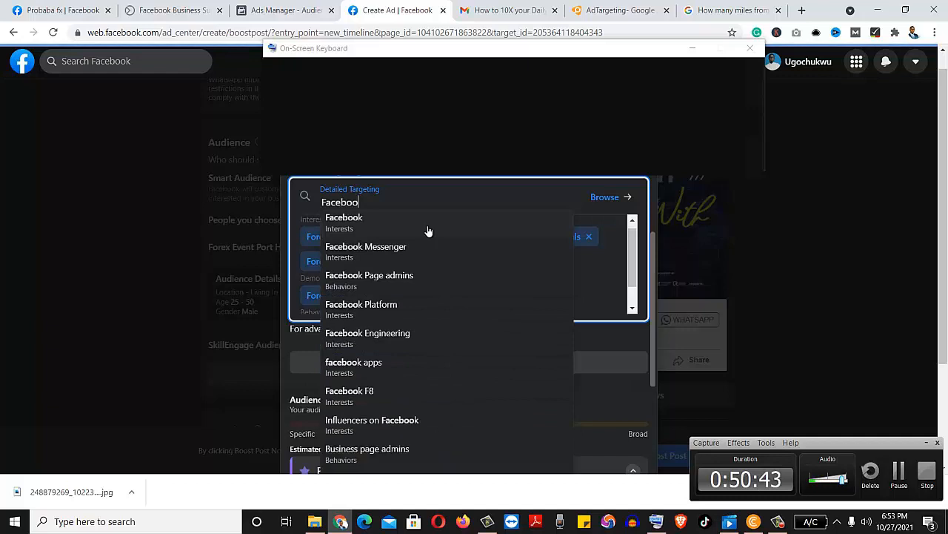
left_click(402, 275)
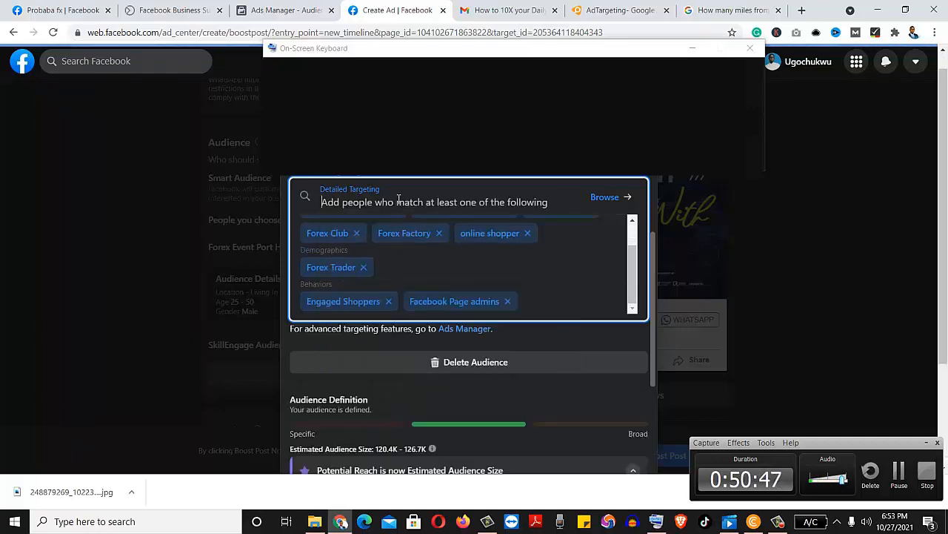
type("Fa")
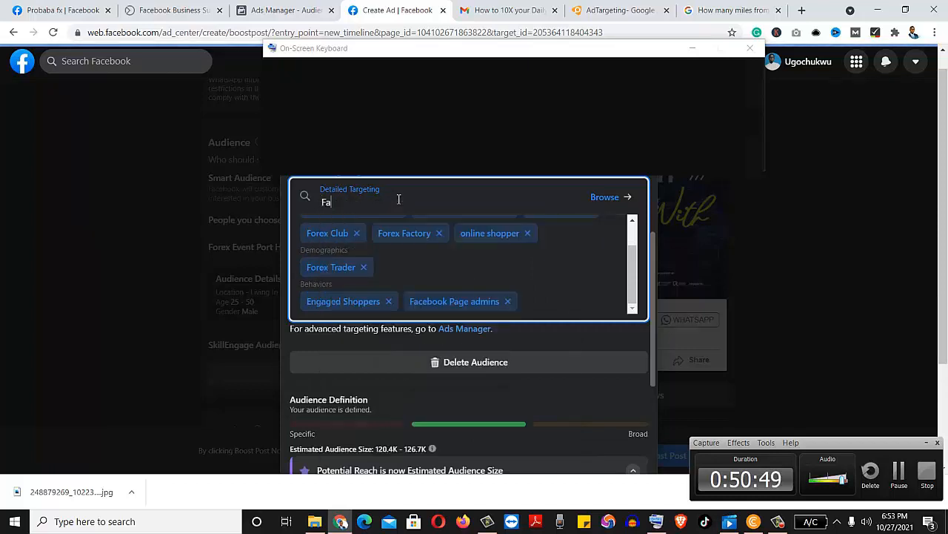
type("ceb")
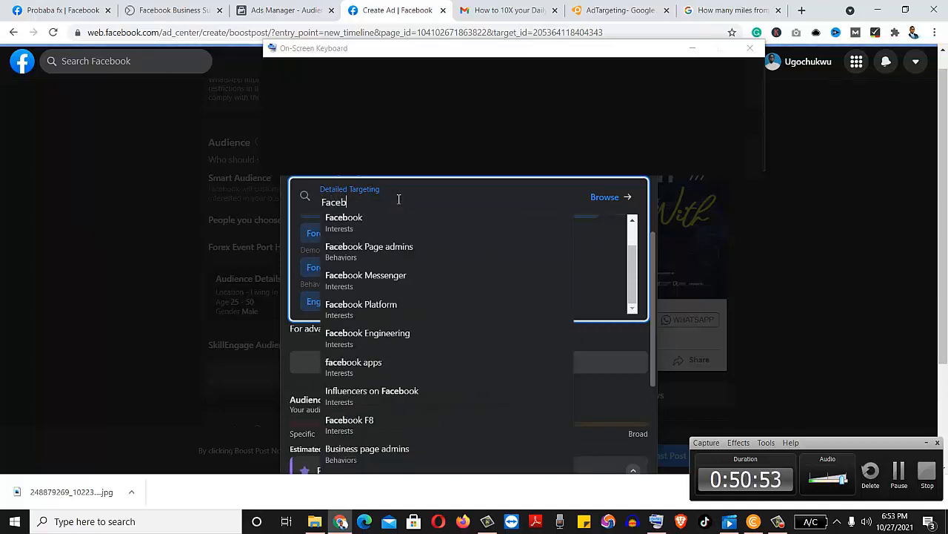
left_click(370, 393)
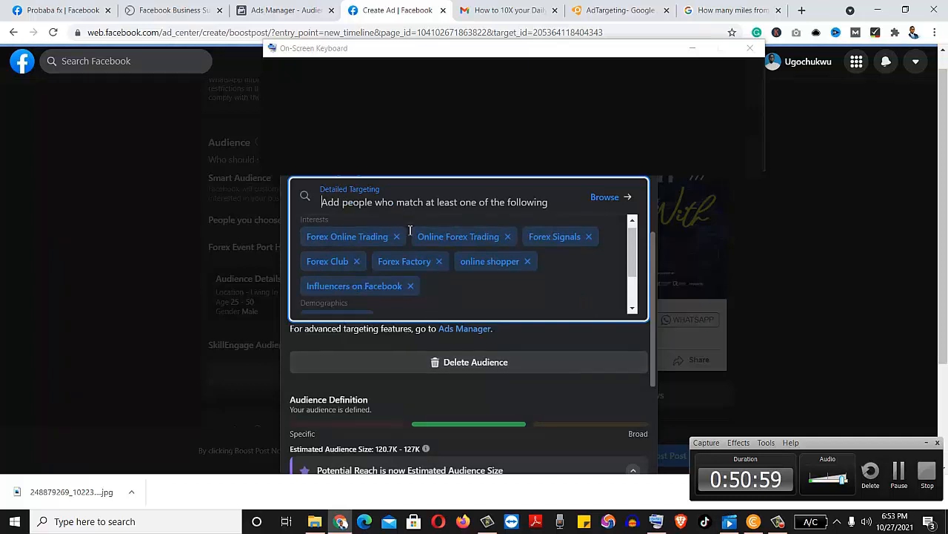
Add the Small business owners and Business page admins behaviors to the audience's detailed targeting.
type("B")
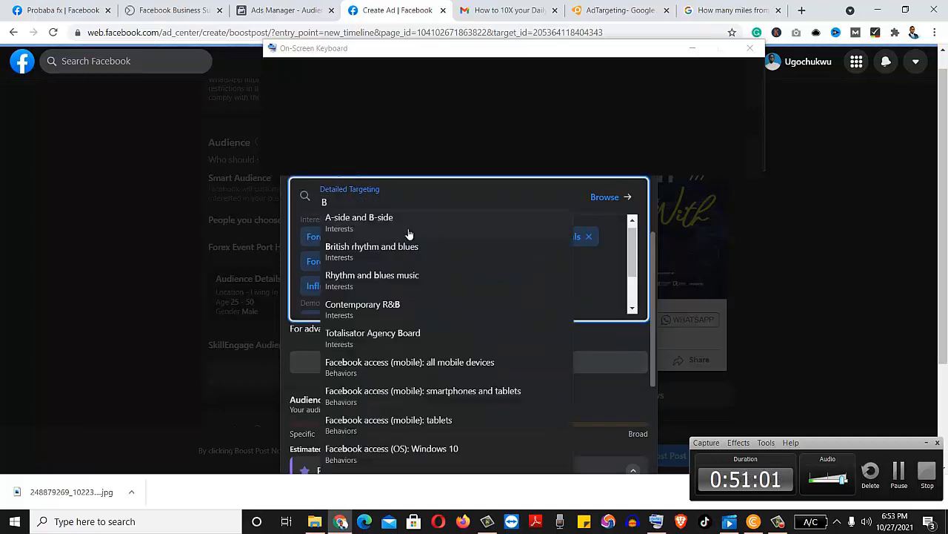
type("us")
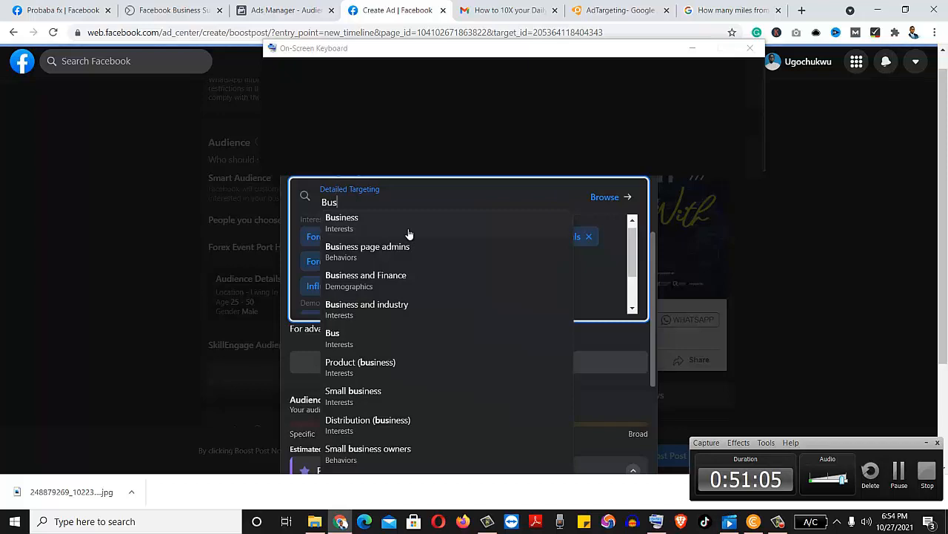
left_click(358, 450)
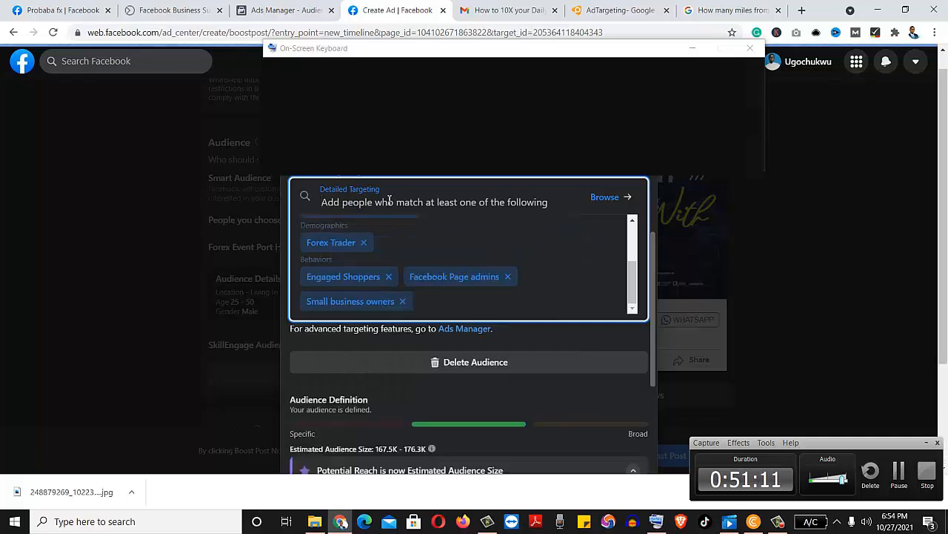
type("Bus")
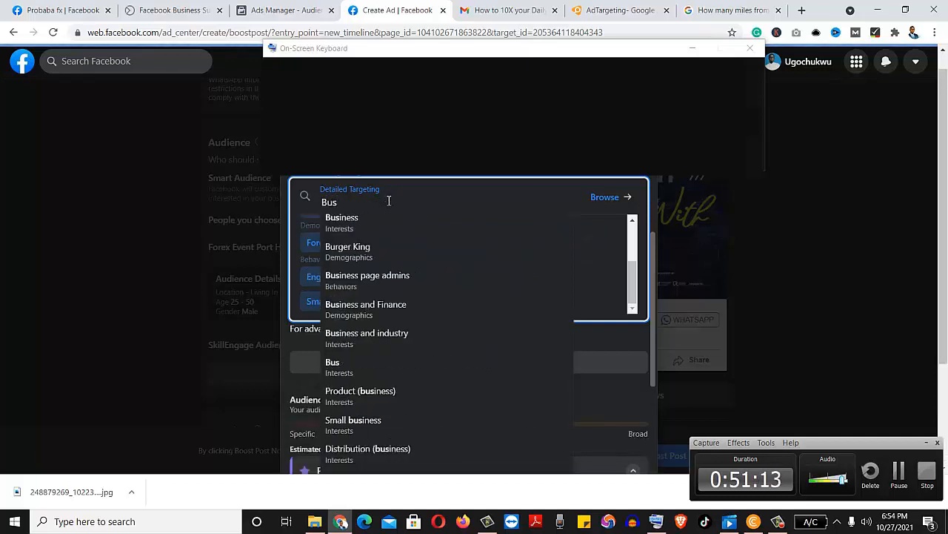
left_click(359, 280)
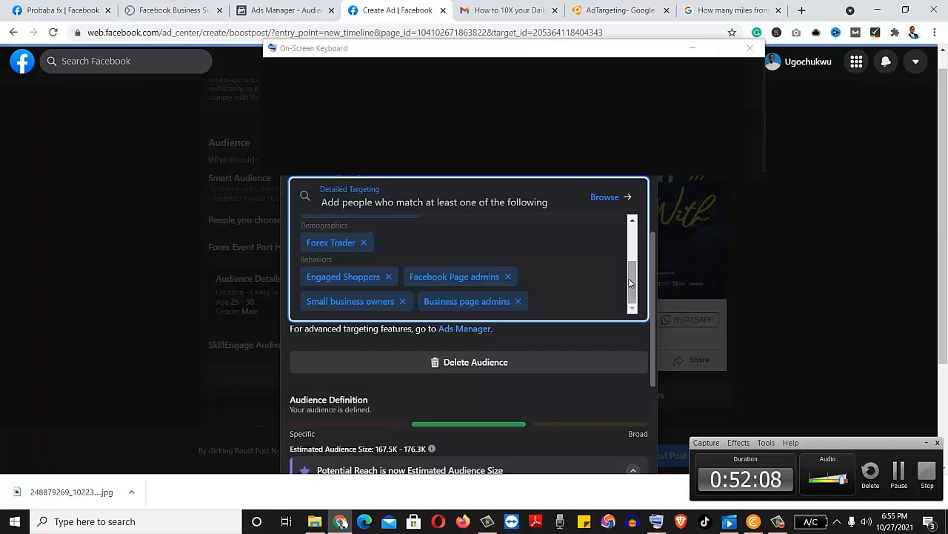
mouse_move(630, 282)
left_mouse_down()
mouse_move(632, 233)
mouse_move(634, 294)
left_mouse_up()
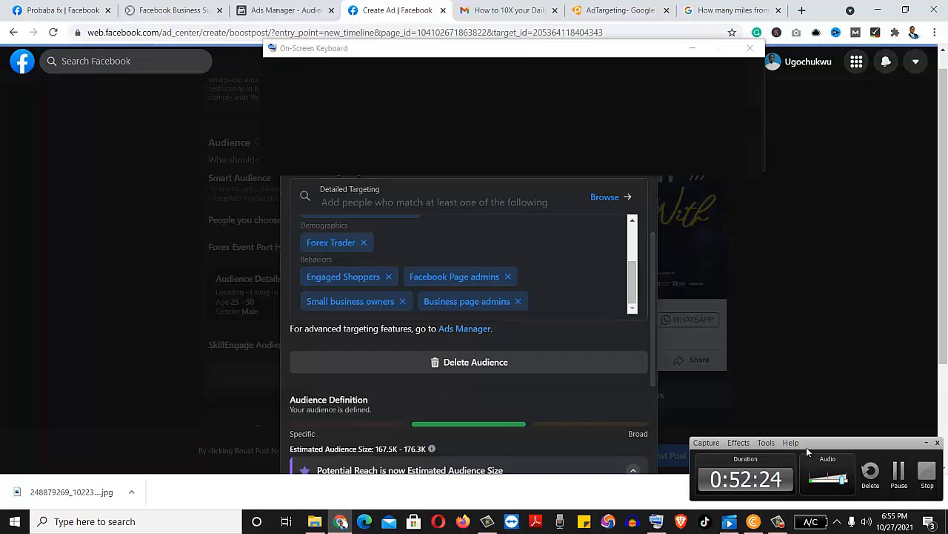
left_click(899, 474)
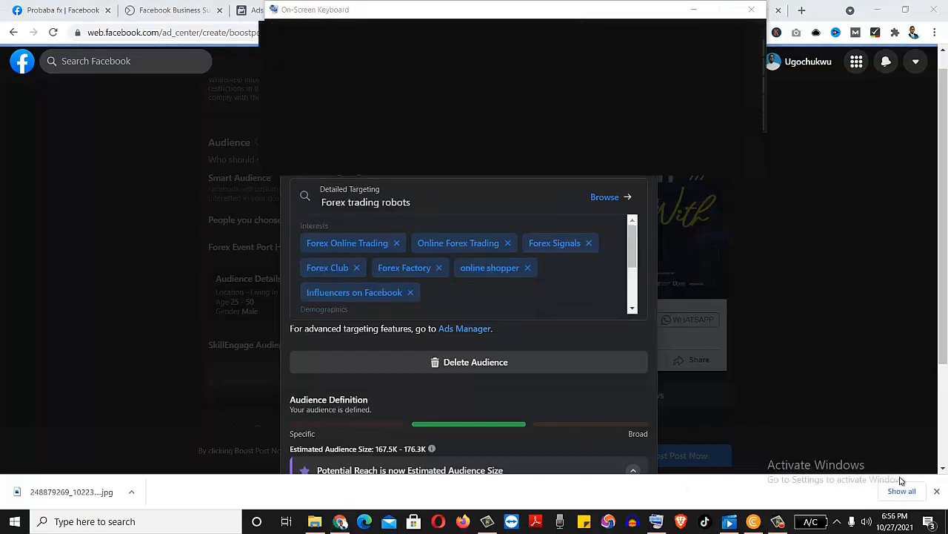
Shorten the detailed targeting search to "Forex trading" and add the FxPro interest to the audience.
left_click(778, 521)
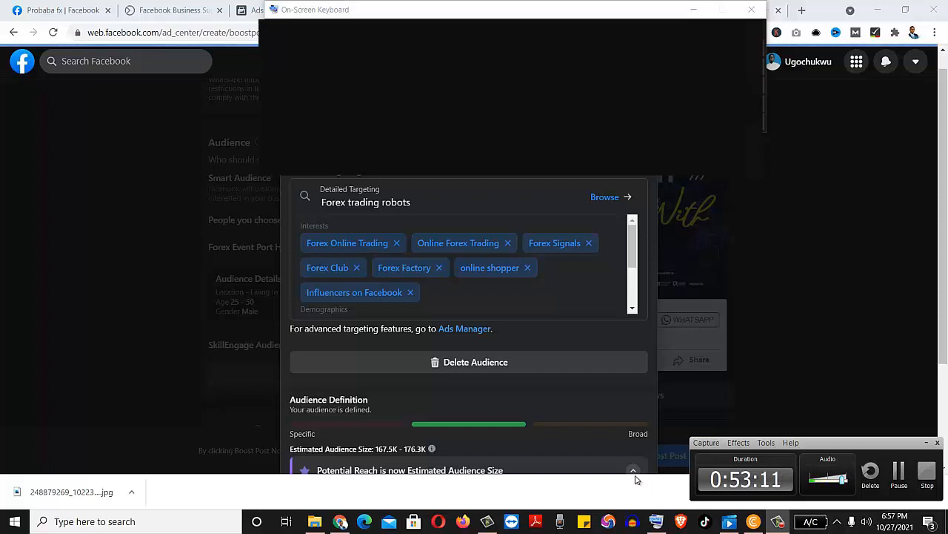
left_click(459, 201)
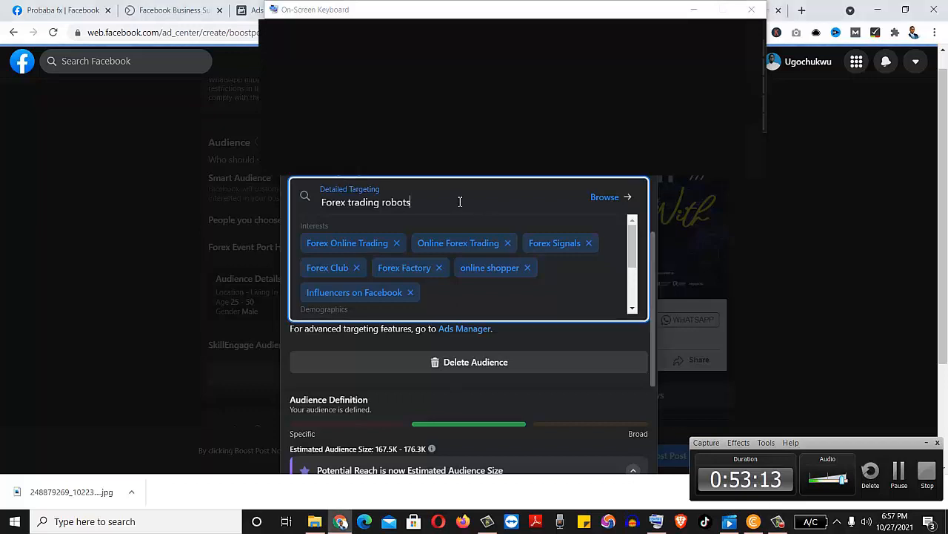
key("BackSpace")
key("BackSpace")
key("BackSpace")
key("BackSpace")
key("BackSpace")
key("BackSpace")
key("BackSpace")
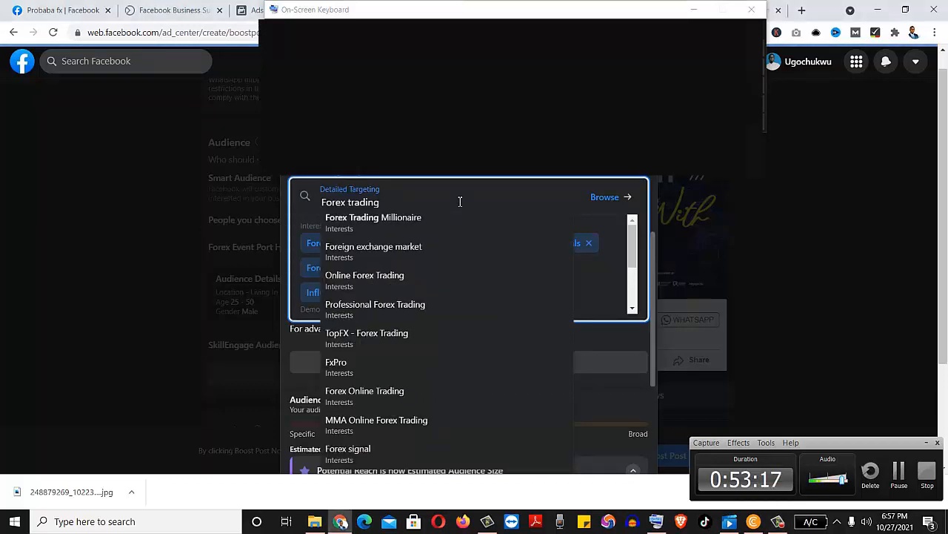
left_click(339, 365)
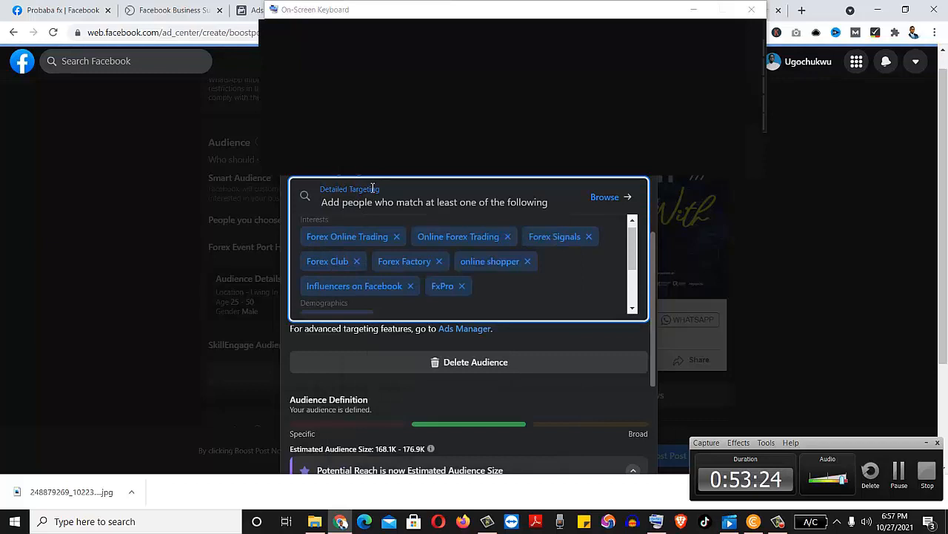
Try searching the detailed targeting for "Forex robo", and cut the search back to "Forex".
type("Forex")
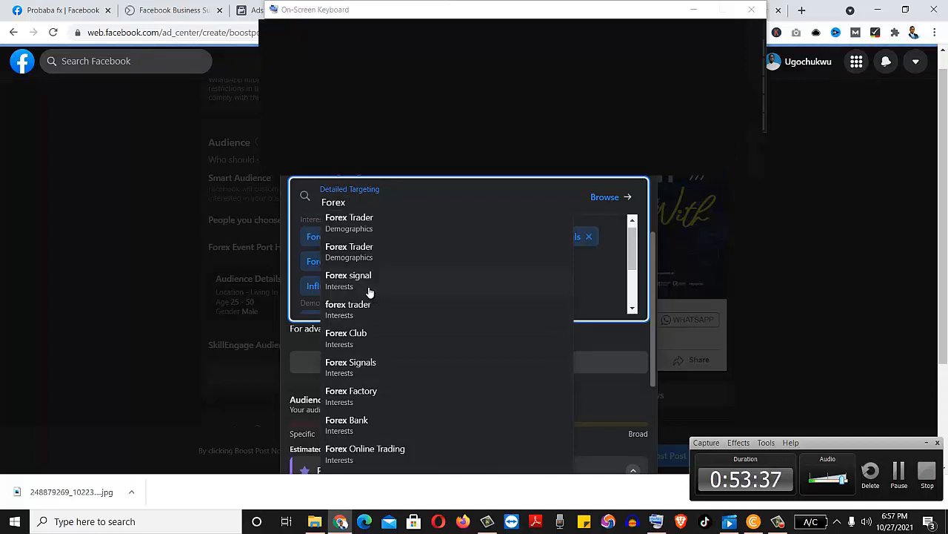
type("ro")
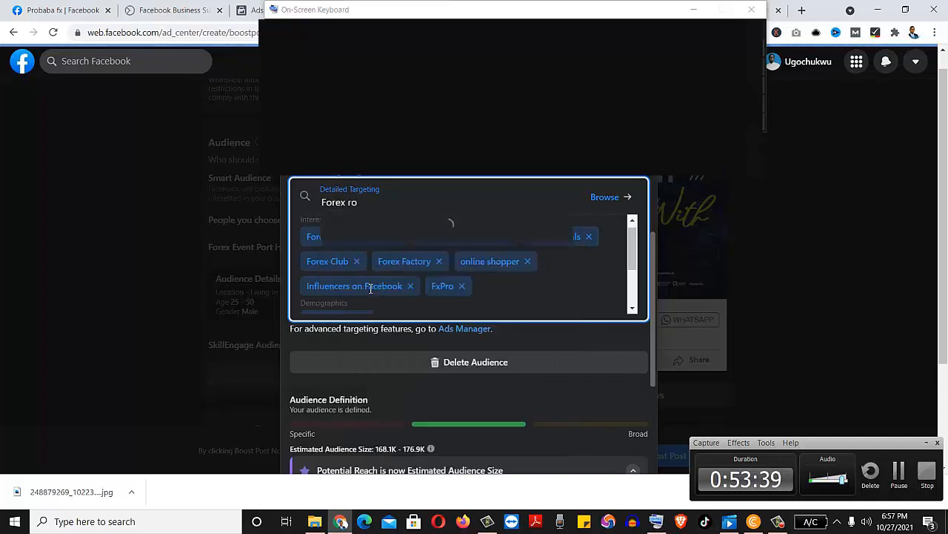
type("bo")
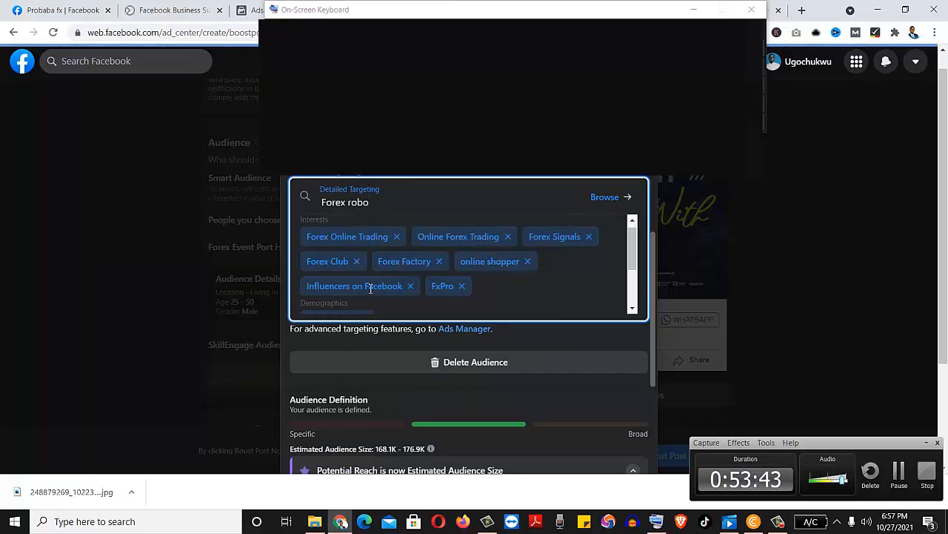
key("BackSpace")
key("BackSpace")
key("BackSpace")
key("BackSpace")
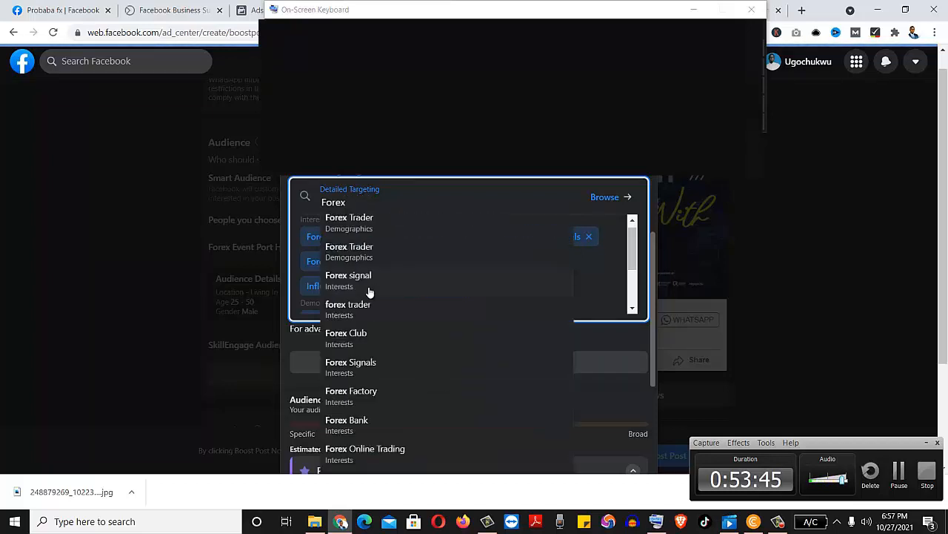
Extend the search to "Forex trad" and add the Foreign exchange market interest to the detailed targeting.
type("tra")
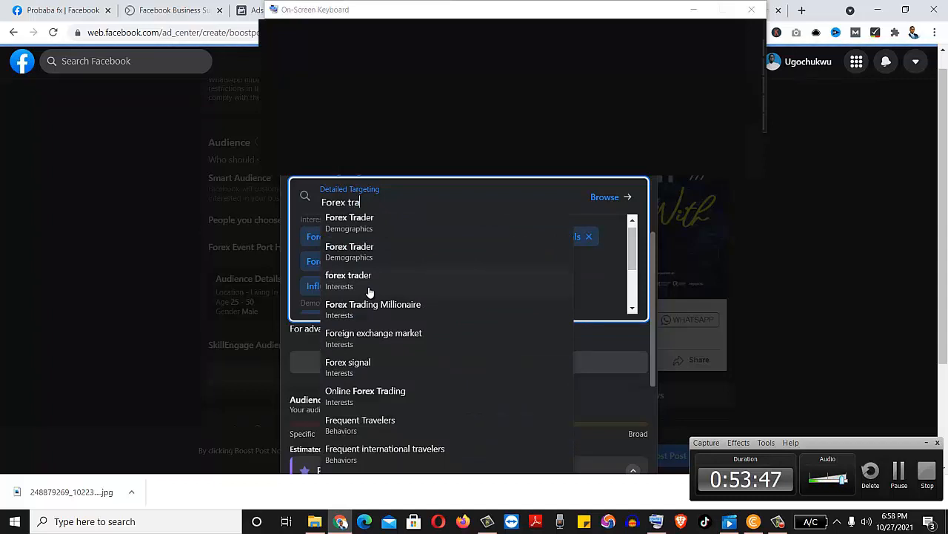
type("d")
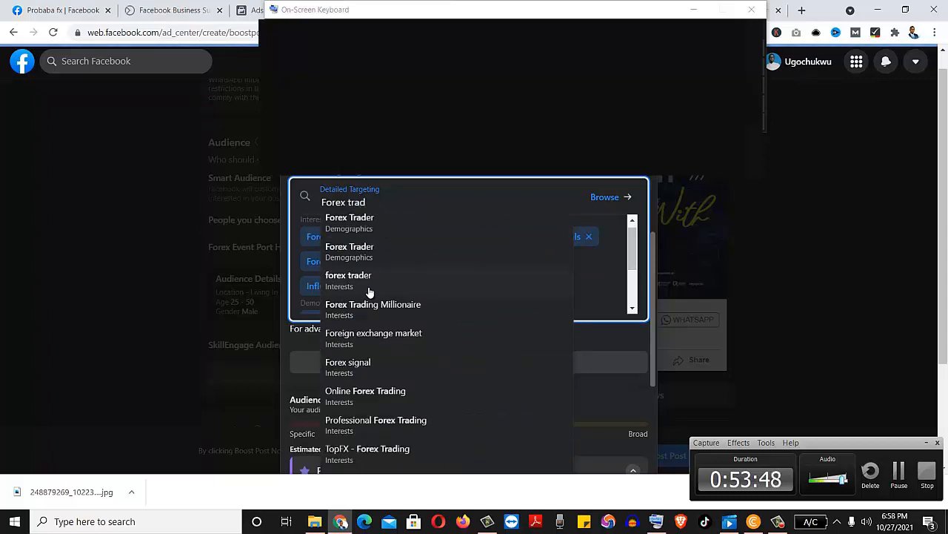
left_click(366, 336)
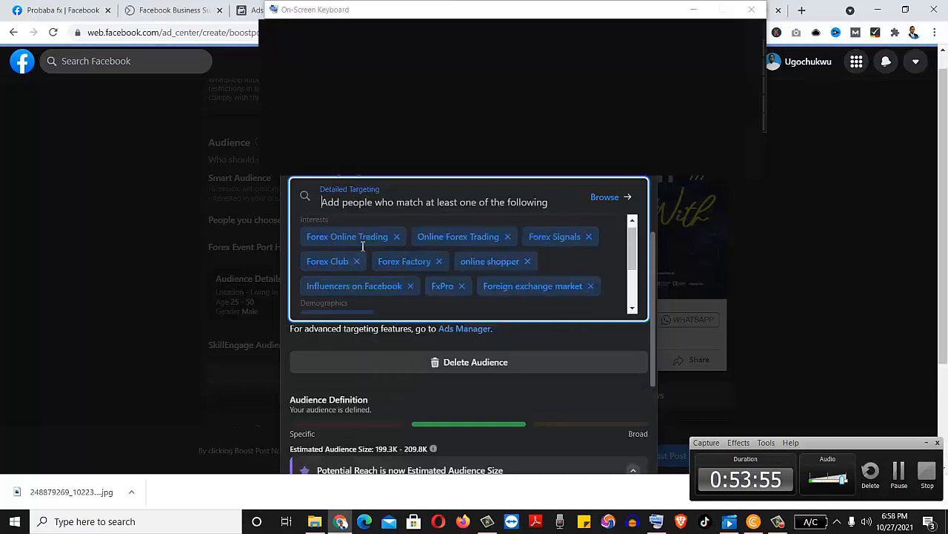
Search the detailed targeting for "Forex trad" and add the Professional Forex Trading interest.
type("Forex")
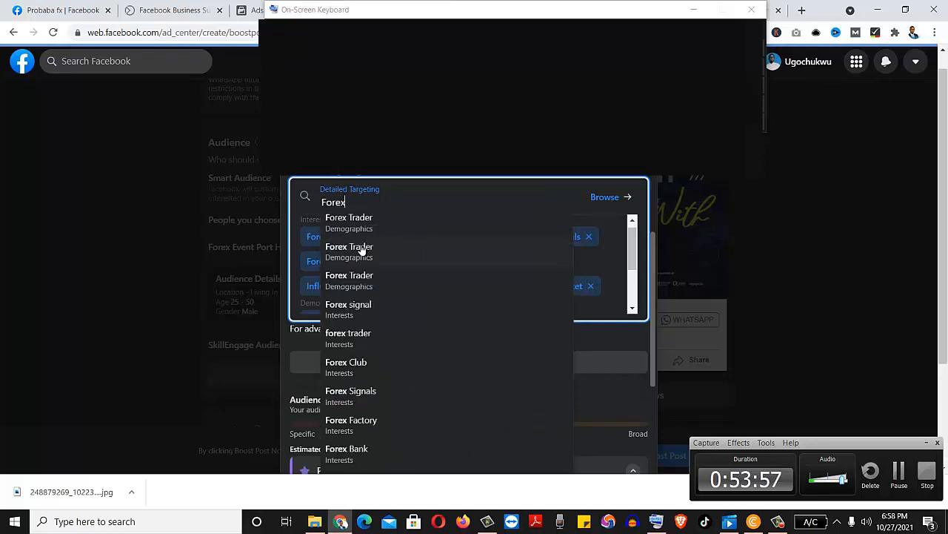
type(" tra")
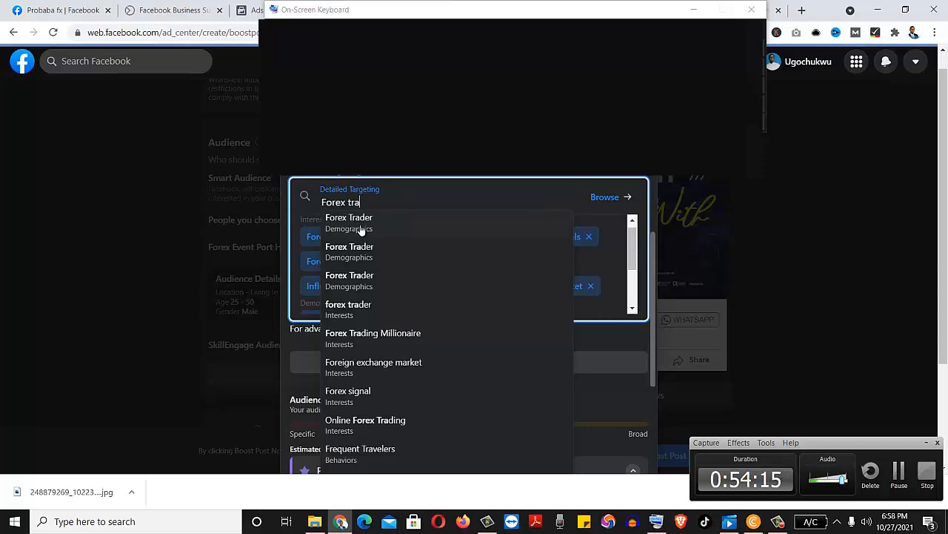
type("d")
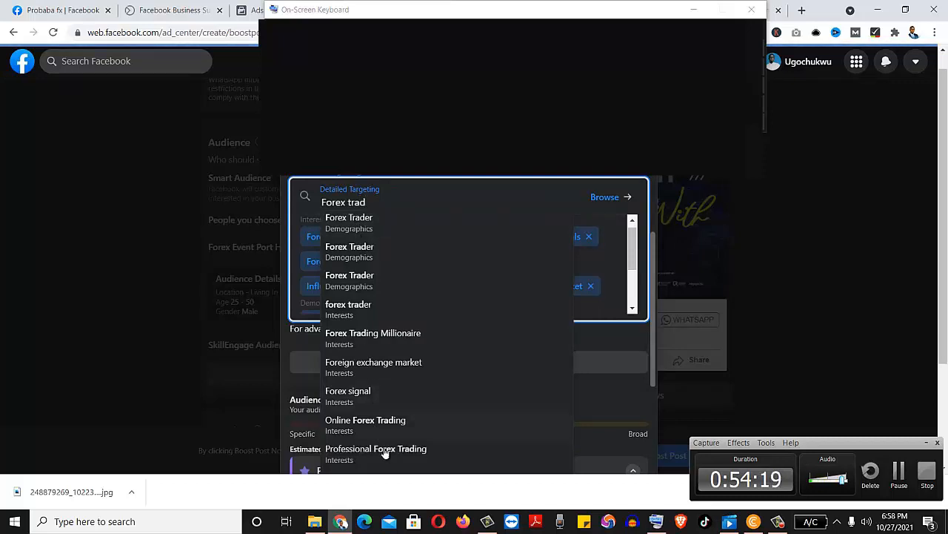
left_click(385, 452)
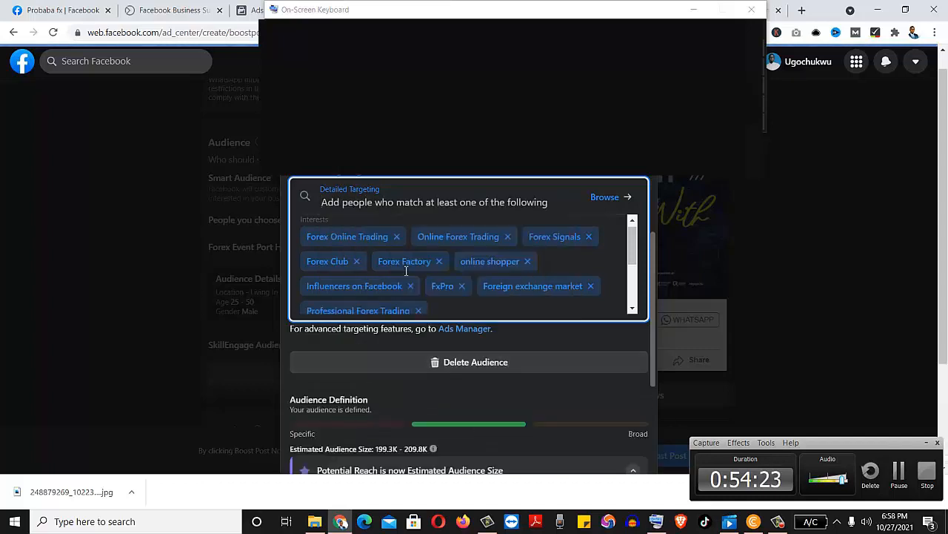
Search the detailed targeting for "Forex tradi" and add the TopFX - Forex Trading interest.
type("Forex")
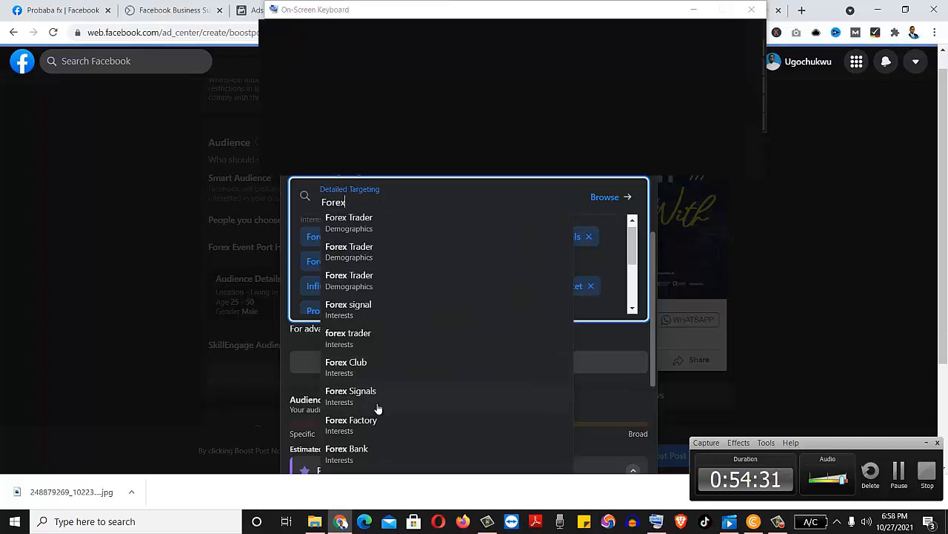
type("tra")
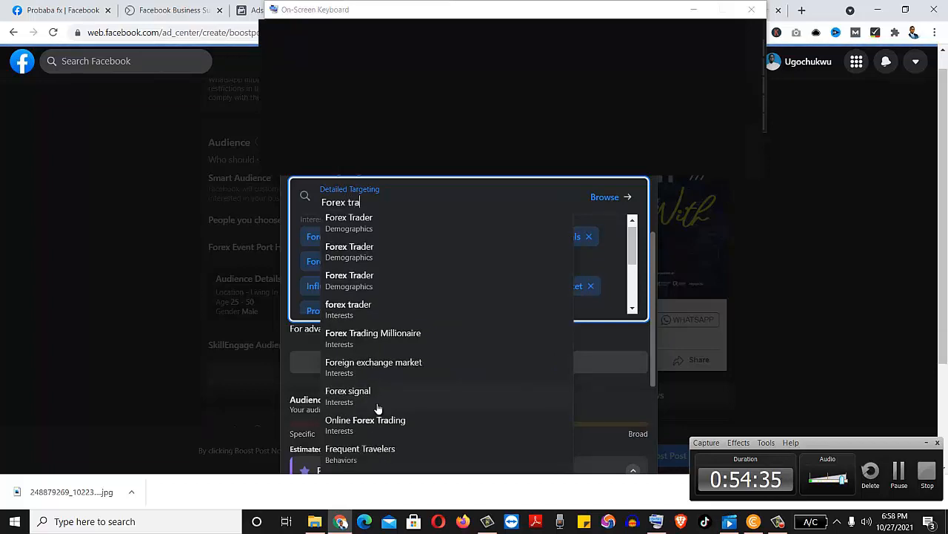
type("d")
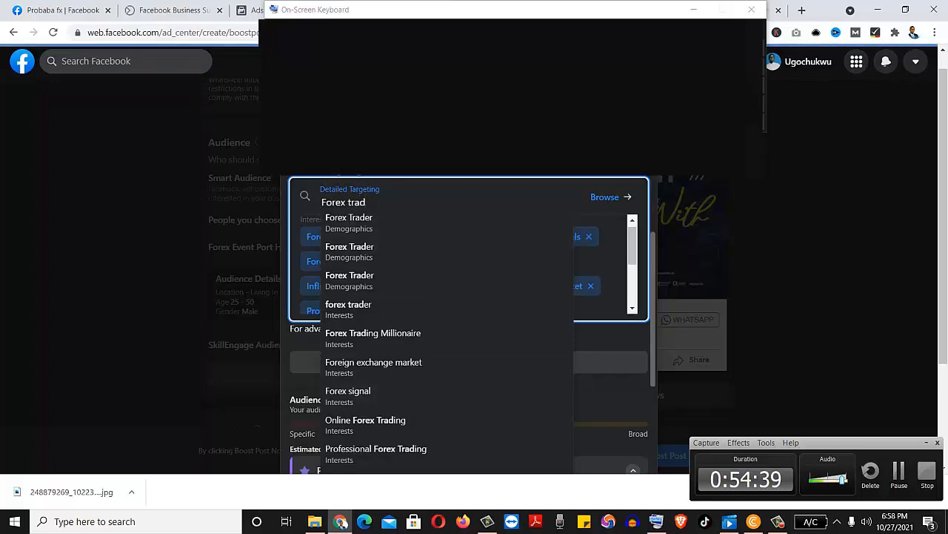
type("i")
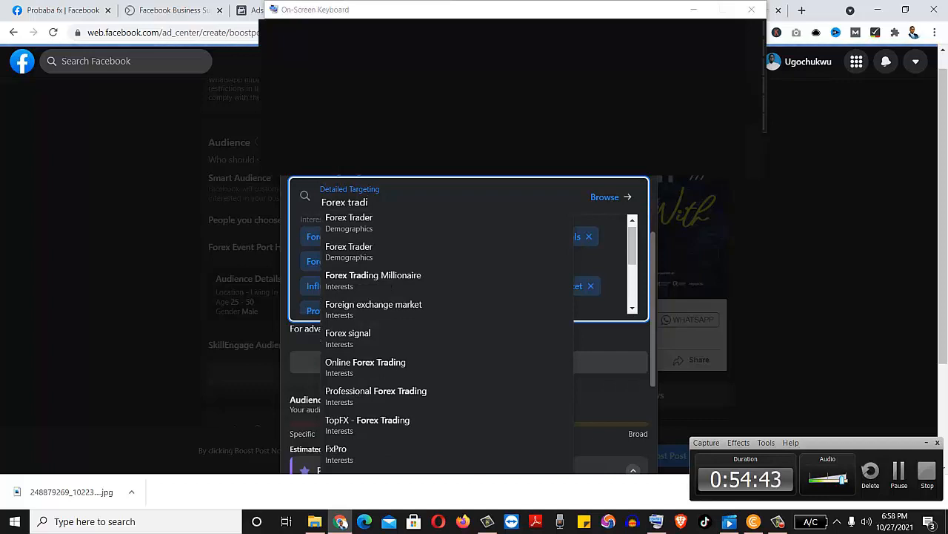
left_click(351, 420)
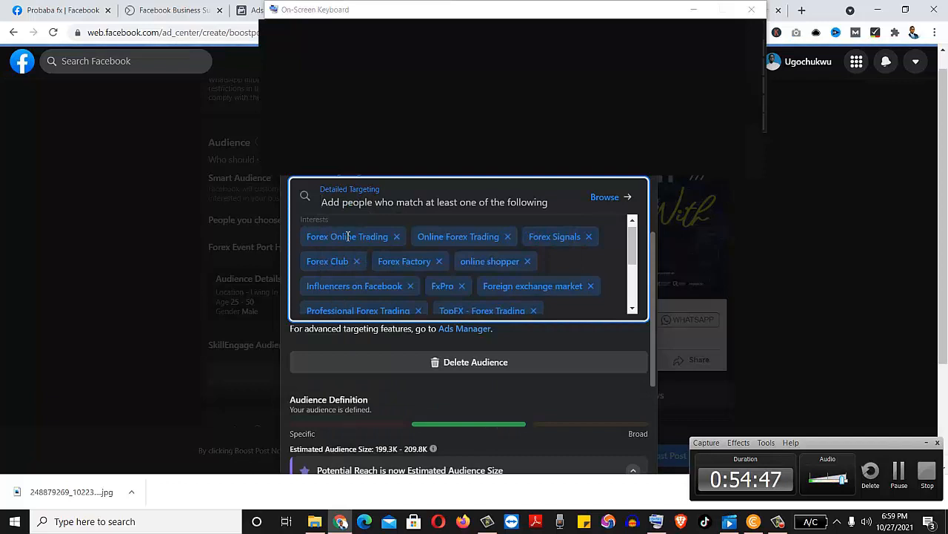
Search the detailed targeting for "Forex trading" and add the MMA Online Forex Trading interest.
type("Forex")
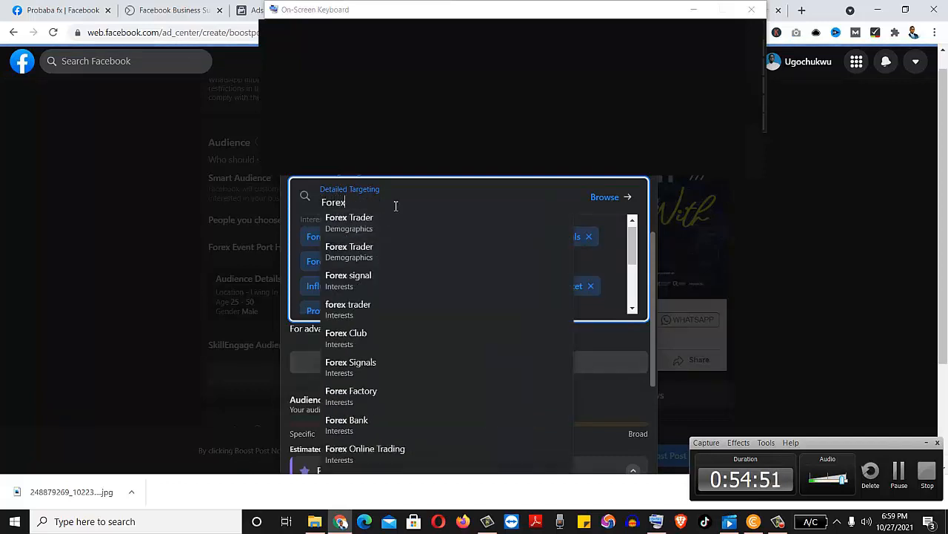
type(" trad")
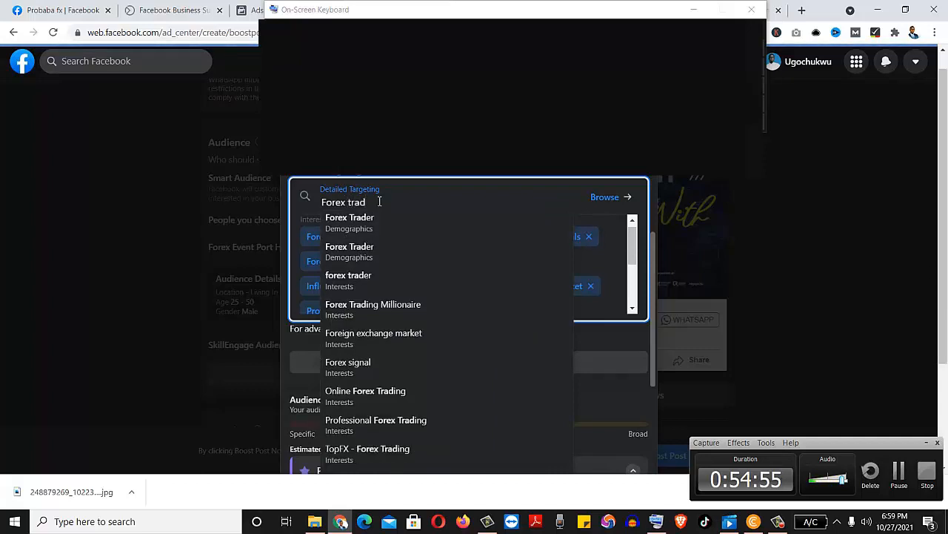
type("ing")
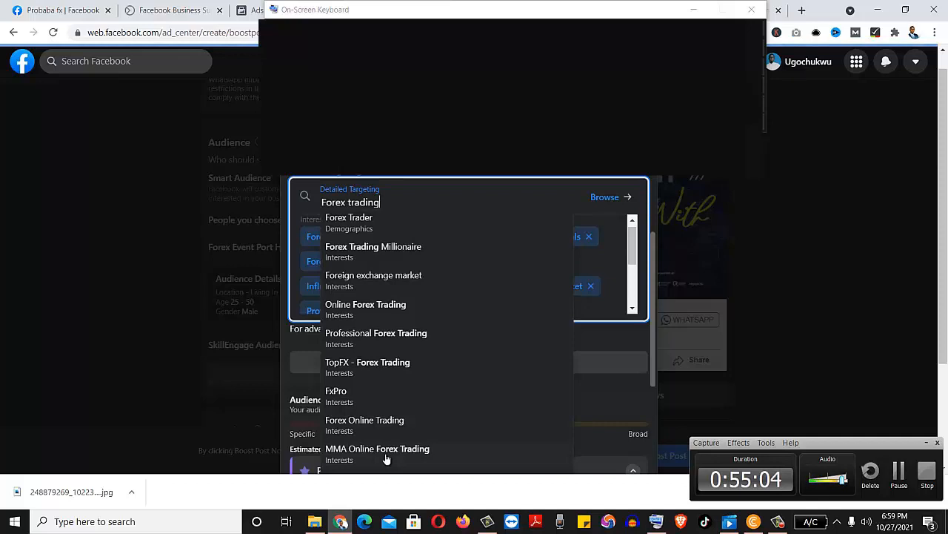
left_click(385, 454)
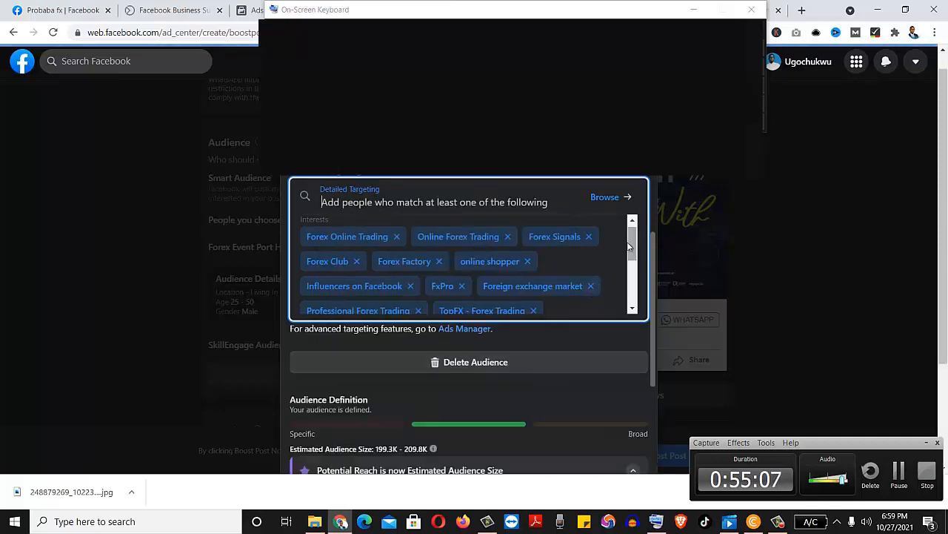
left_click_drag(631, 243, 633, 214)
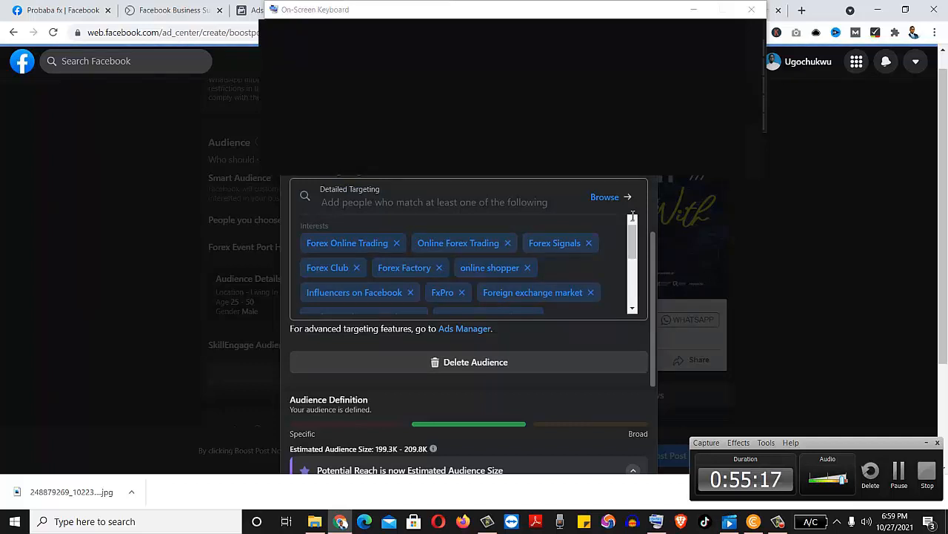
Add the Self-employment and Self-Employed and loving it interests to the audience's detailed targeting.
left_click(465, 203)
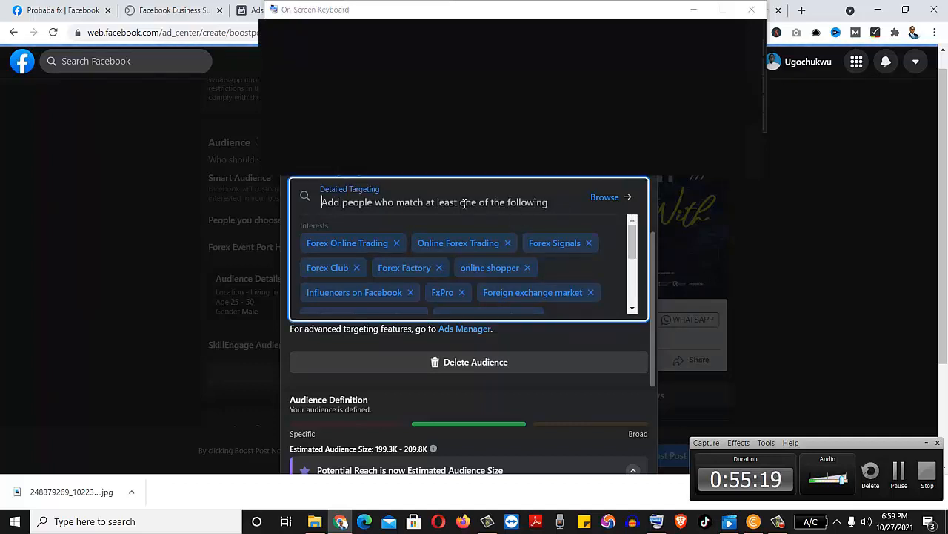
type("Self-")
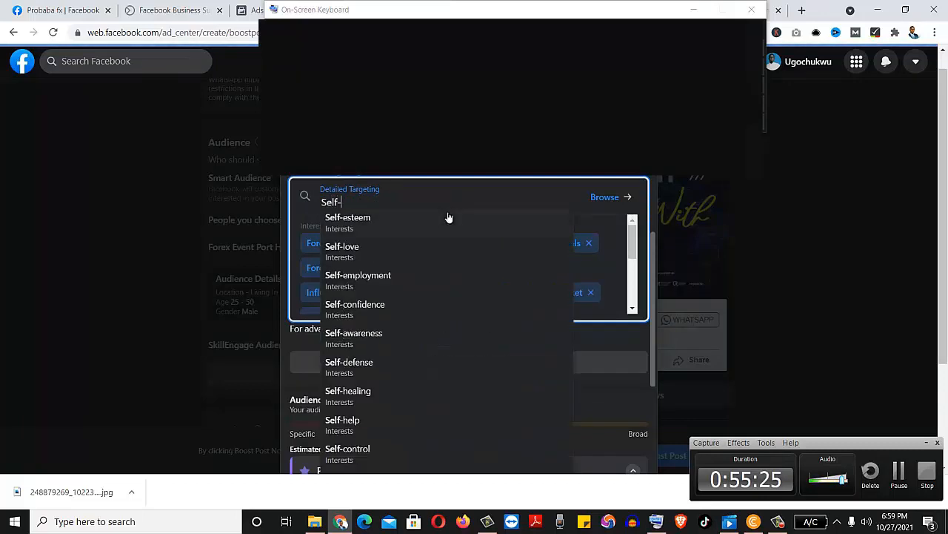
type("employed")
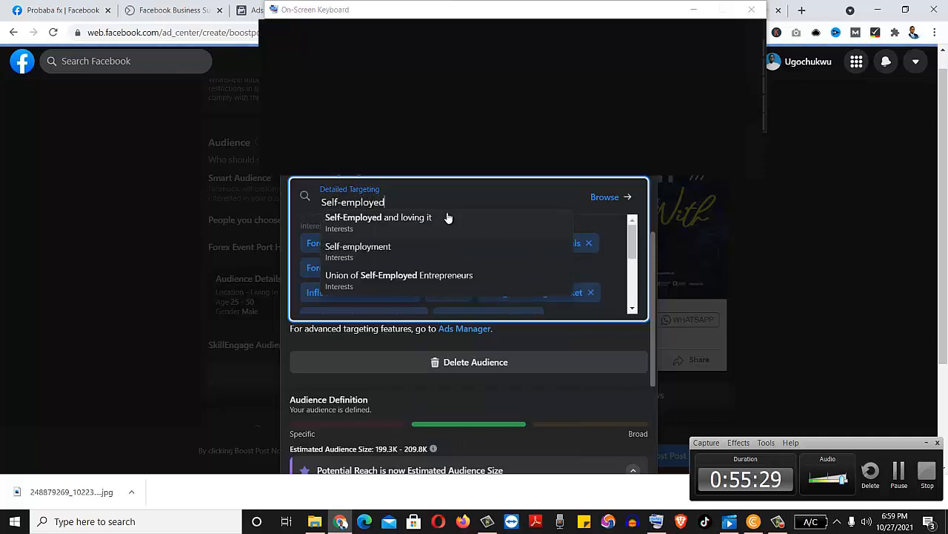
left_click(374, 251)
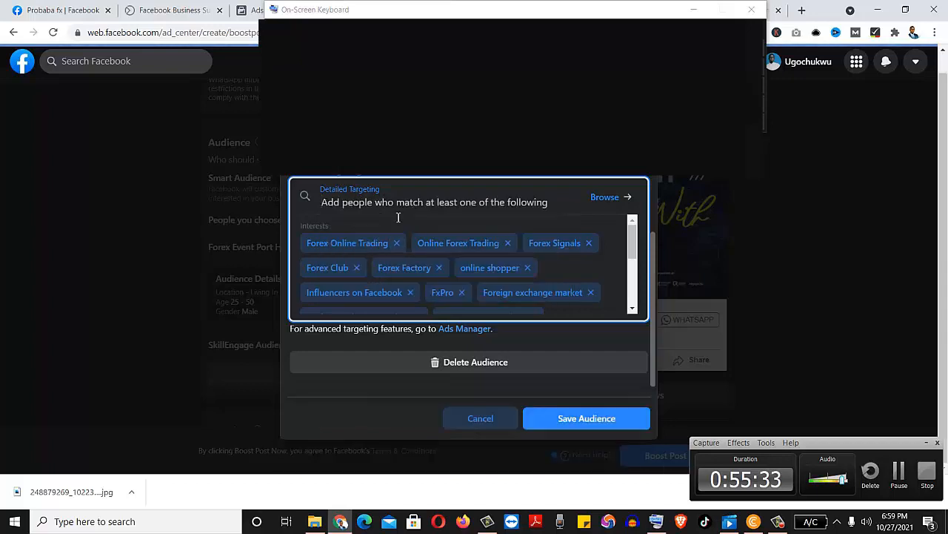
type("Self")
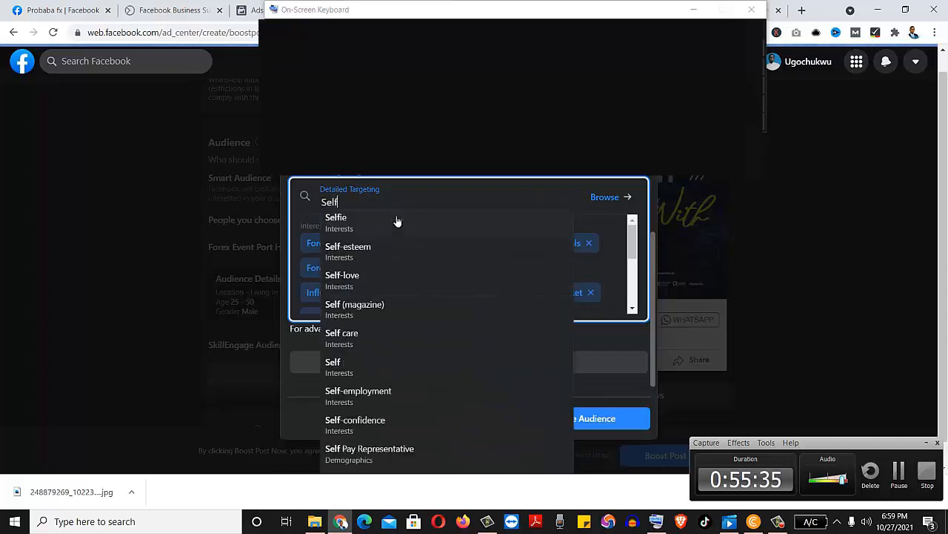
type("-emp")
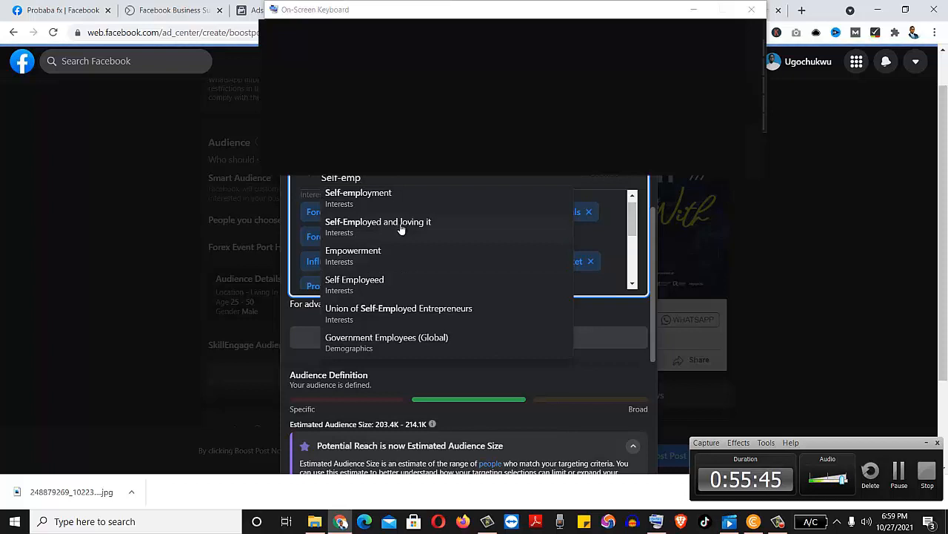
left_click(401, 229)
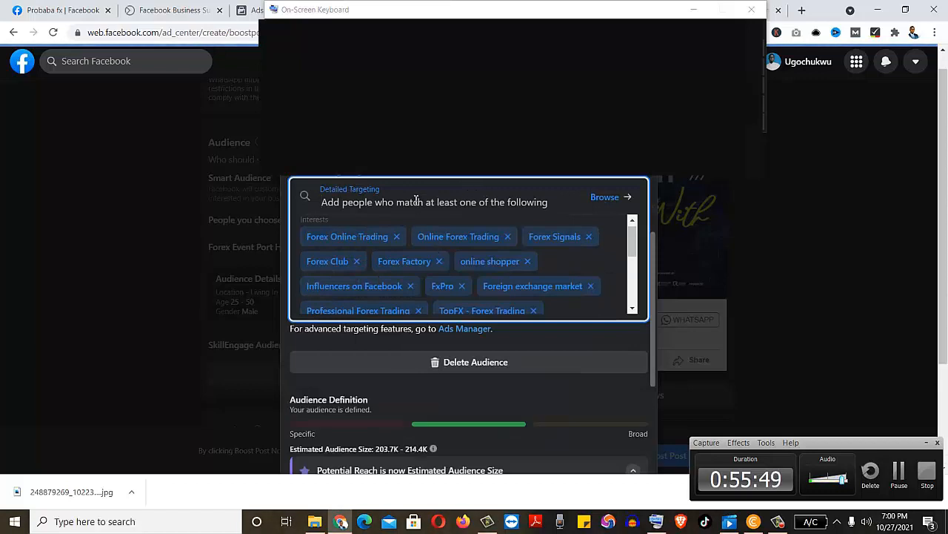
Search the detailed targeting for "Entrepreneur" and add the Entrepreneur (magazine) interest.
type("E")
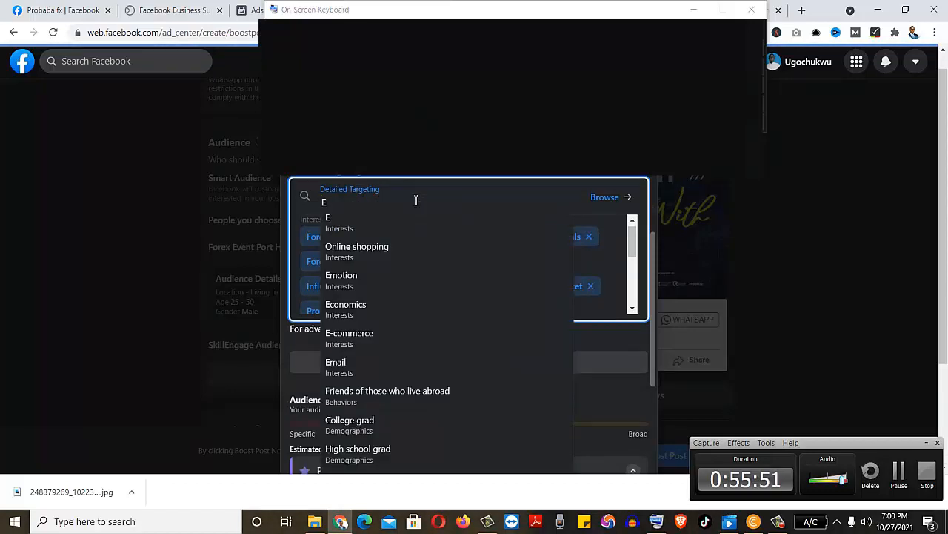
type("ntrepre")
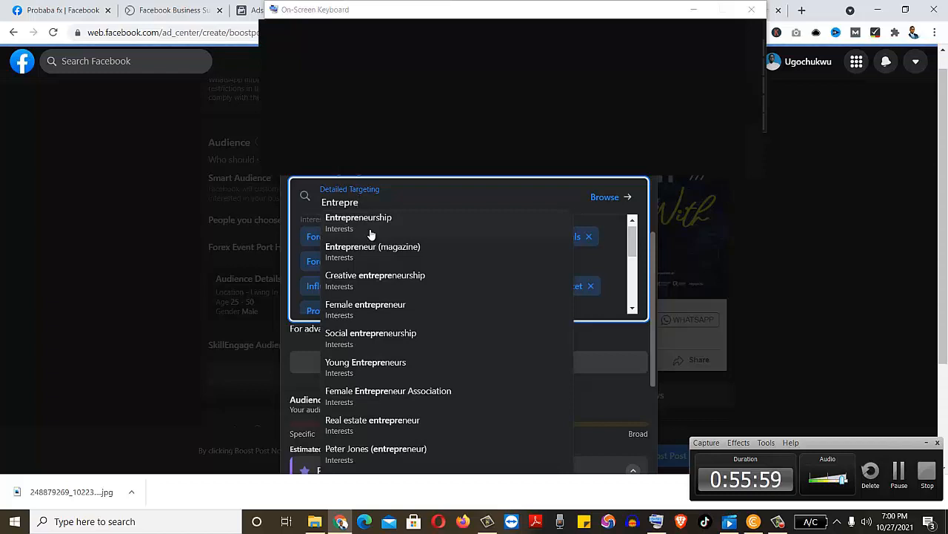
type("neur")
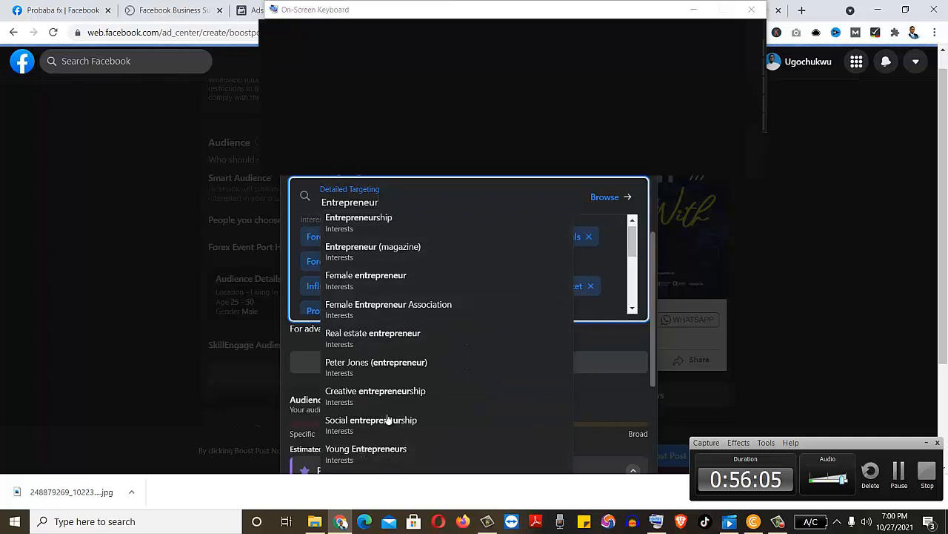
left_click(358, 252)
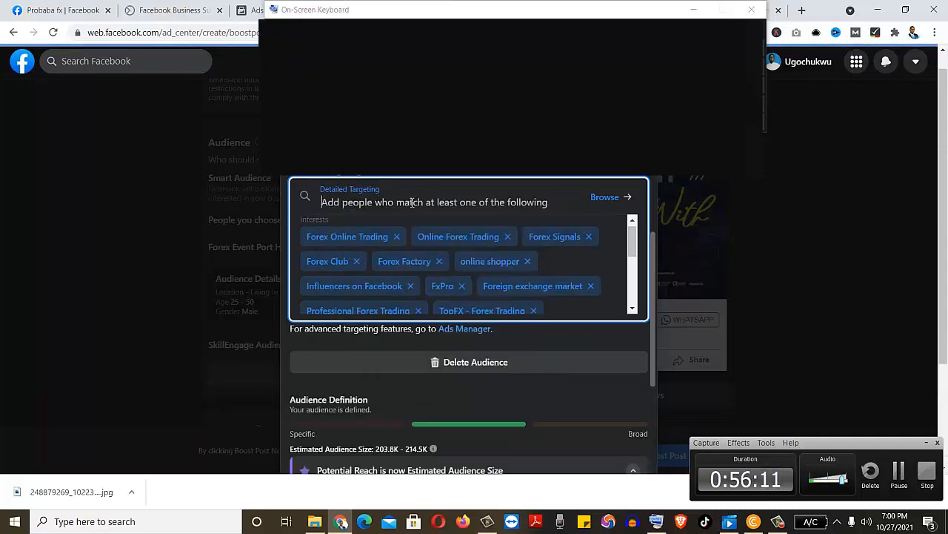
Search the detailed targeting for "Entrepre" and add the Entrepreneurship interest.
type("Enter")
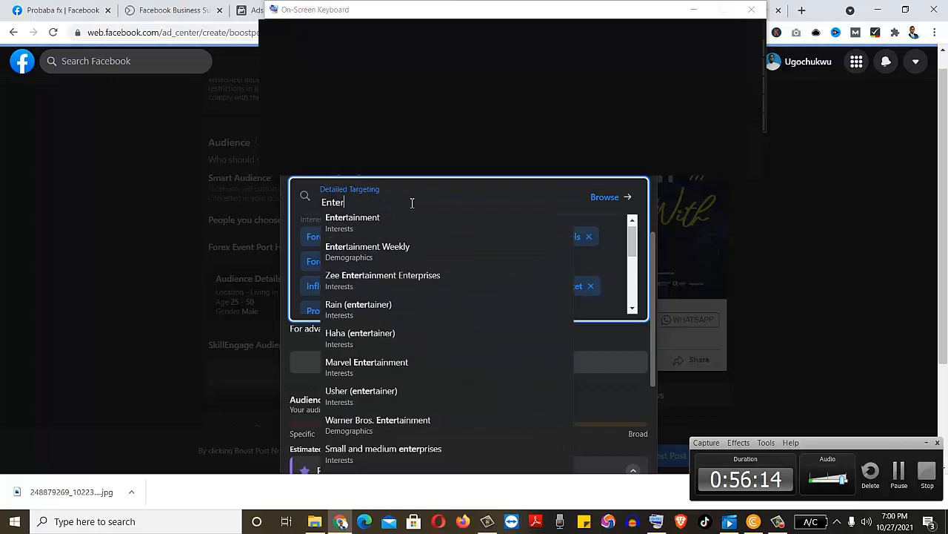
key("BackSpace")
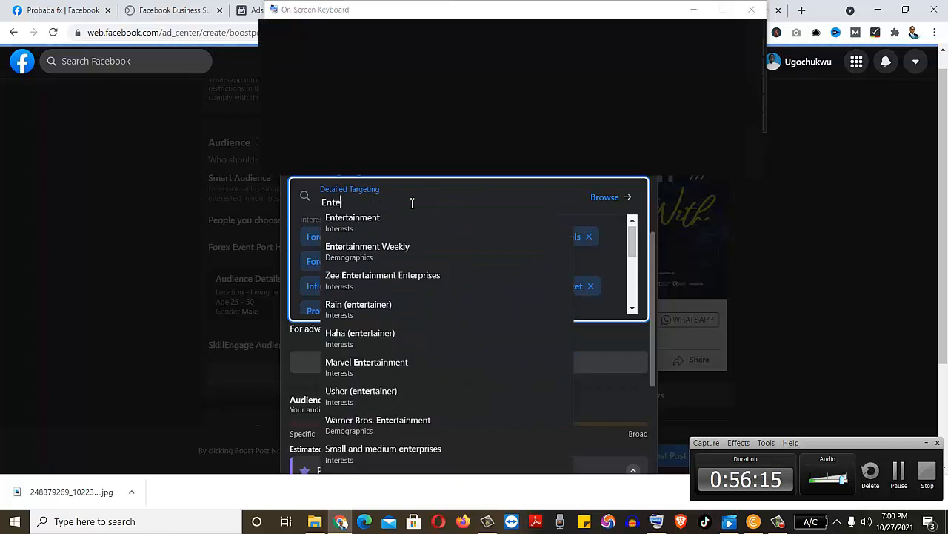
key("BackSpace")
type("r")
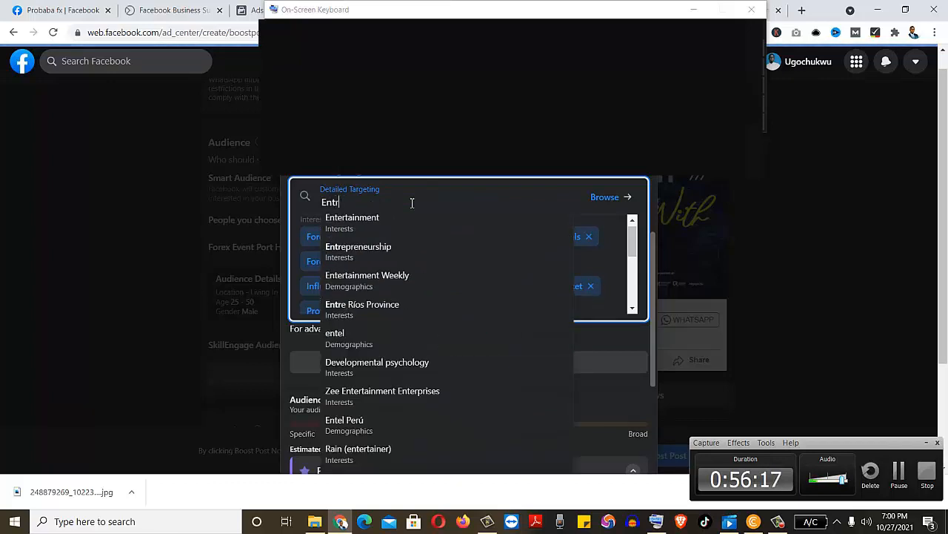
type("epre")
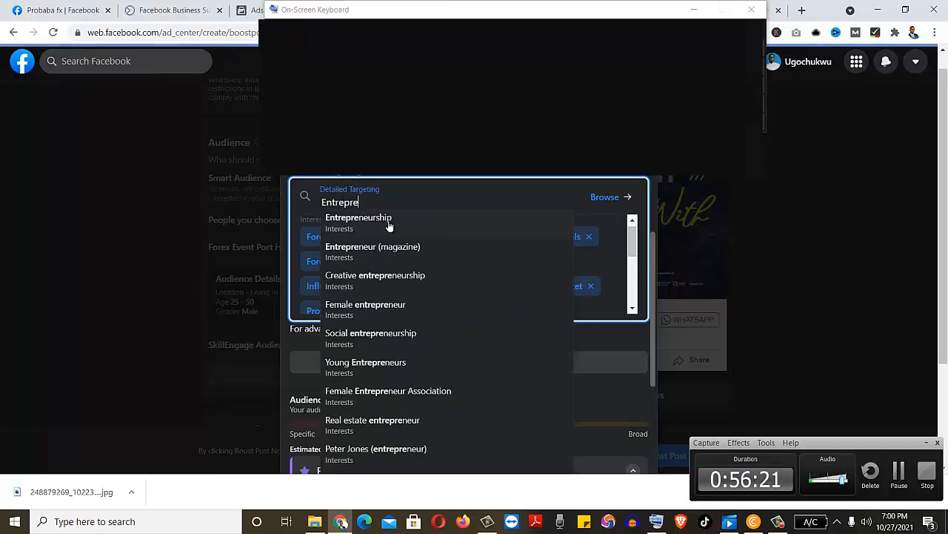
left_click(389, 222)
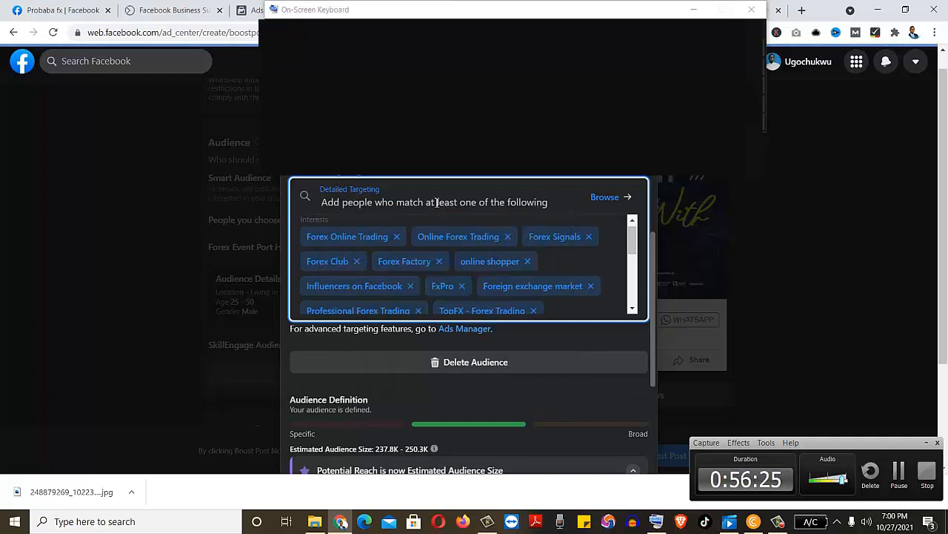
Search the detailed targeting for "Startup" and add the Startups and Startup company interests.
type("S")
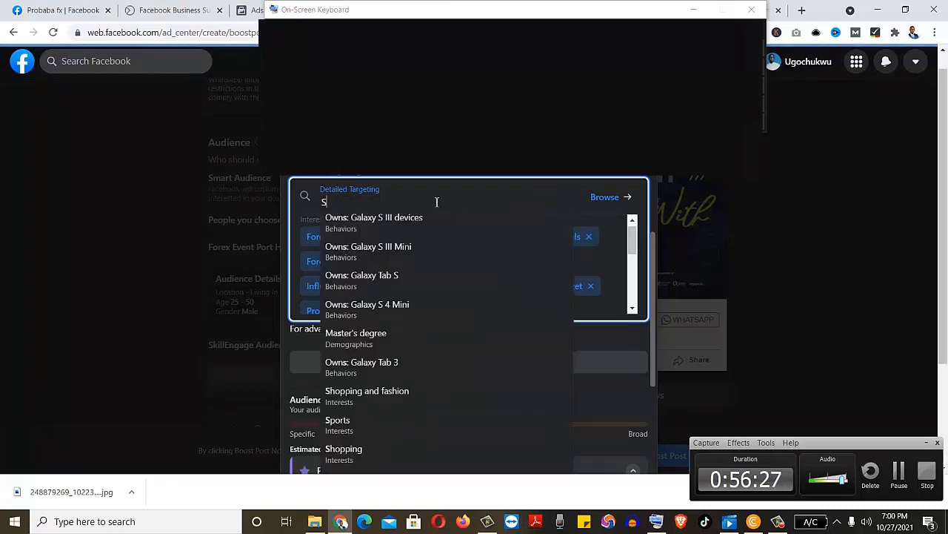
type("tartup")
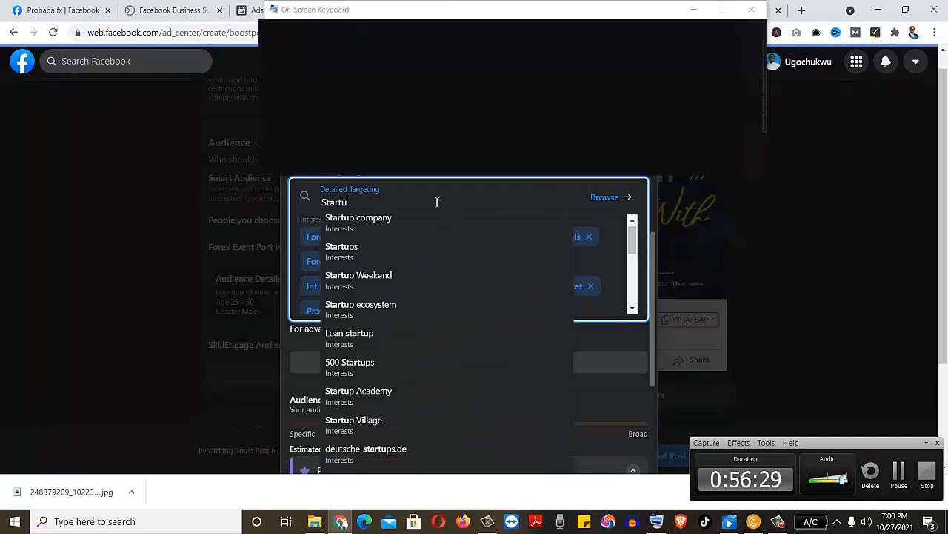
left_click(344, 251)
type("Startu")
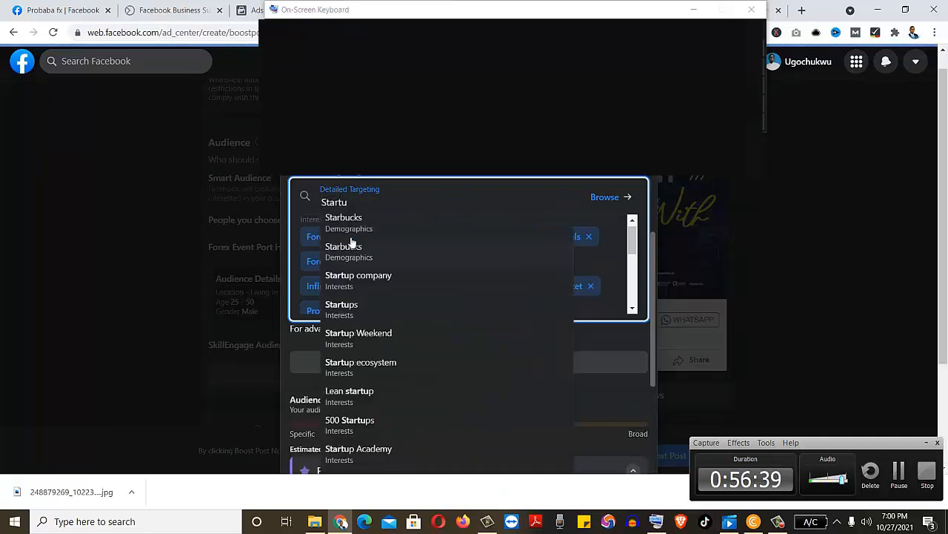
type("p")
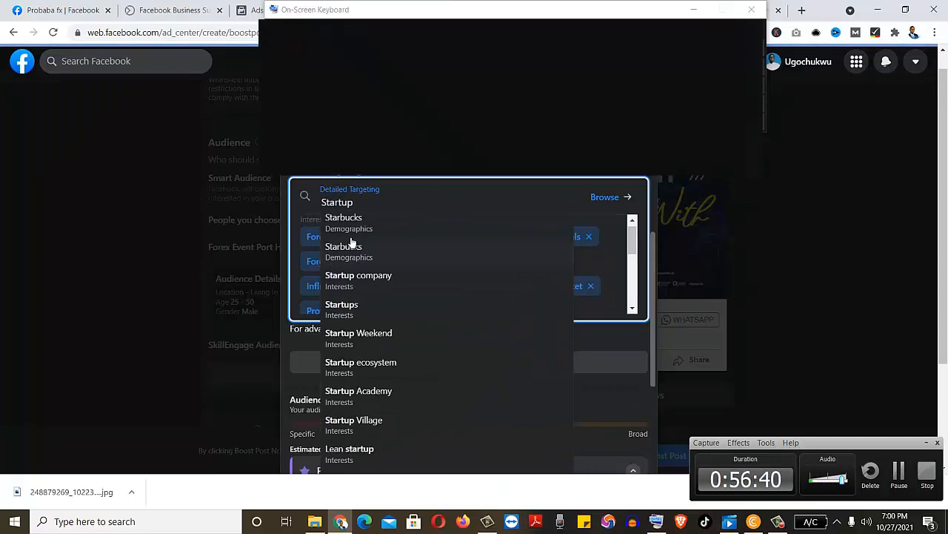
left_click(359, 276)
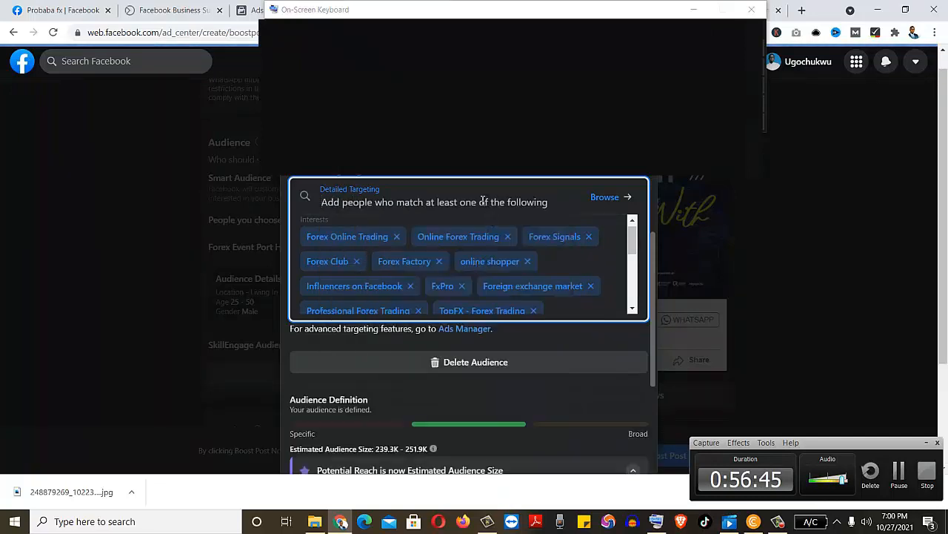
Search the detailed targeting for "Social med" and add the Social Media Strategist demographic and the Social media marketing interest.
type("S")
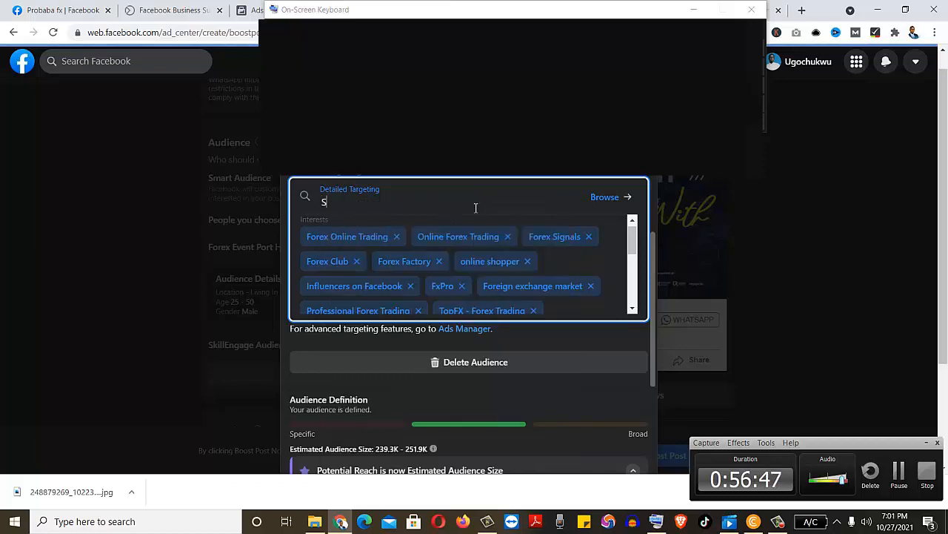
type("ocial")
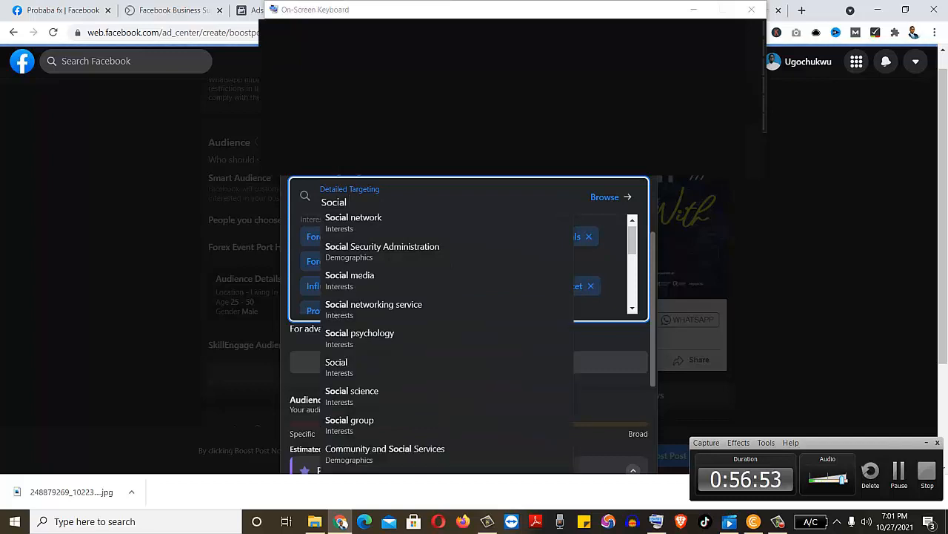
type(" med")
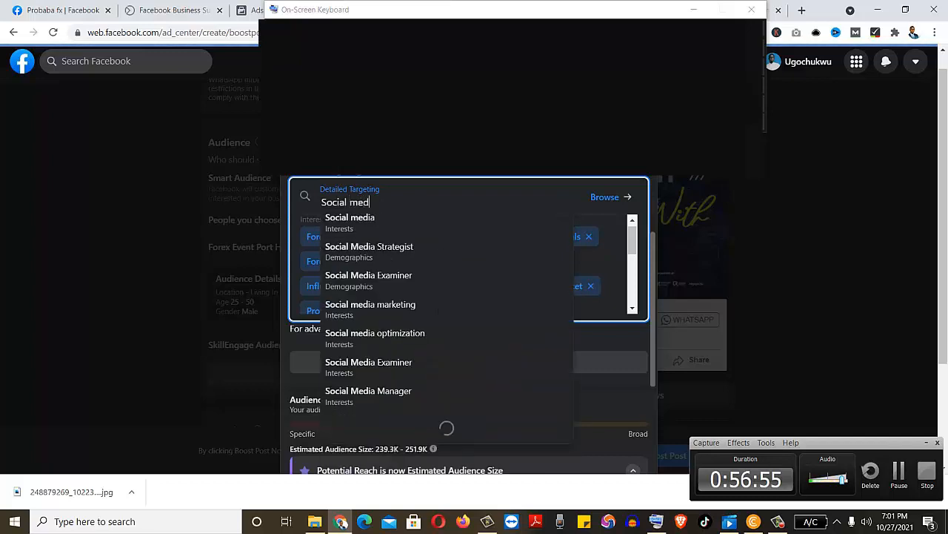
left_click(385, 254)
type("Soc")
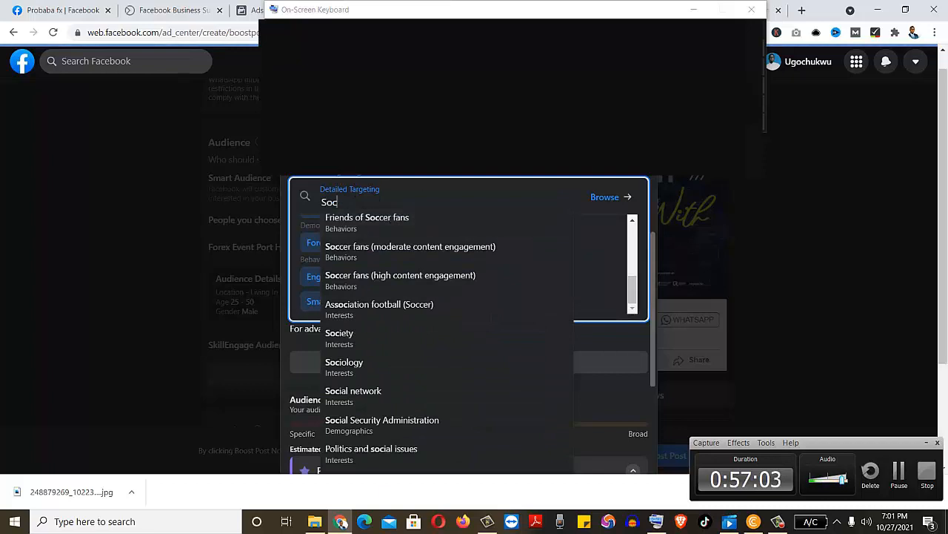
type("ial med")
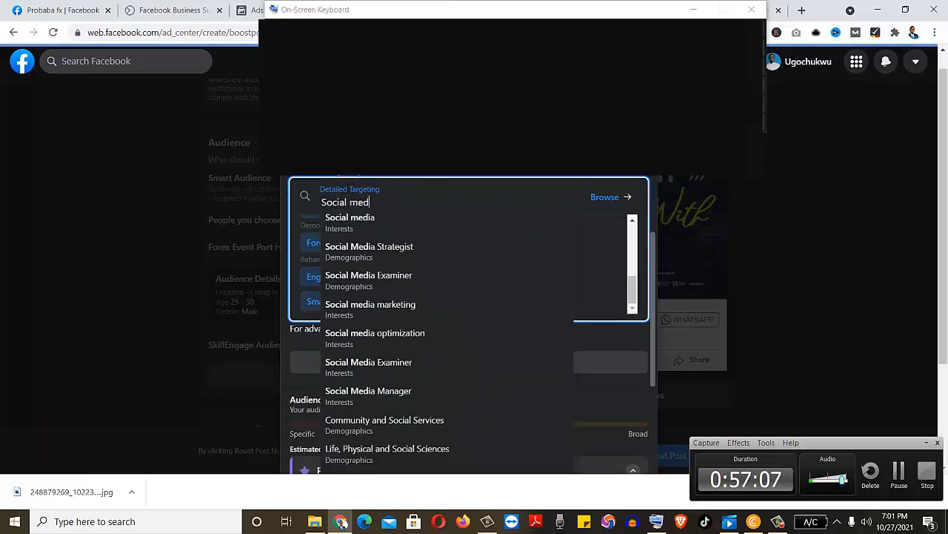
left_click(400, 308)
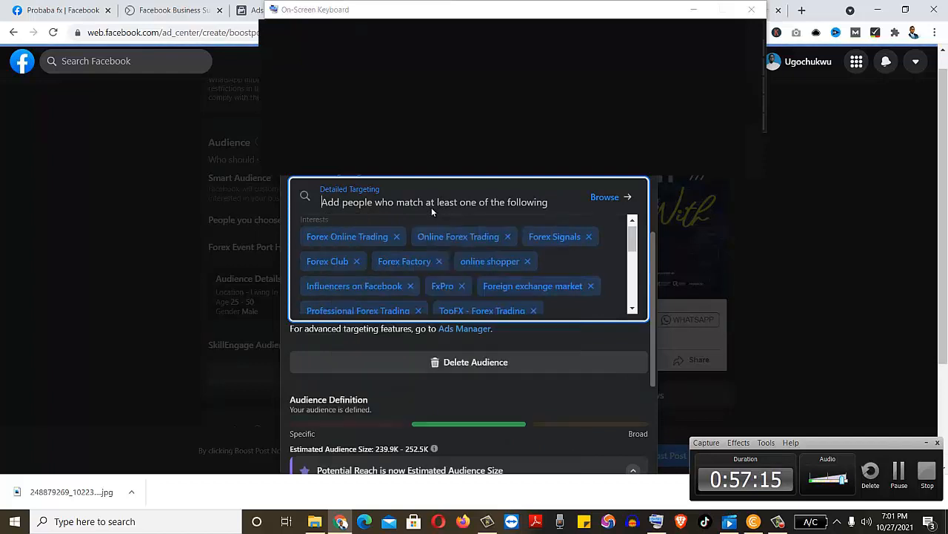
Search the detailed targeting for "Make money" and add the How to make money on internet interest.
type("Ma")
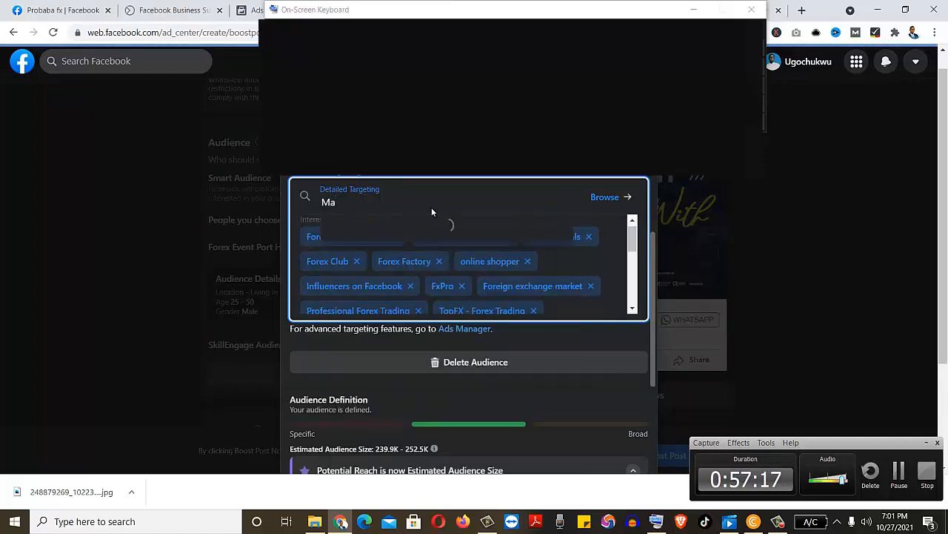
type("ke")
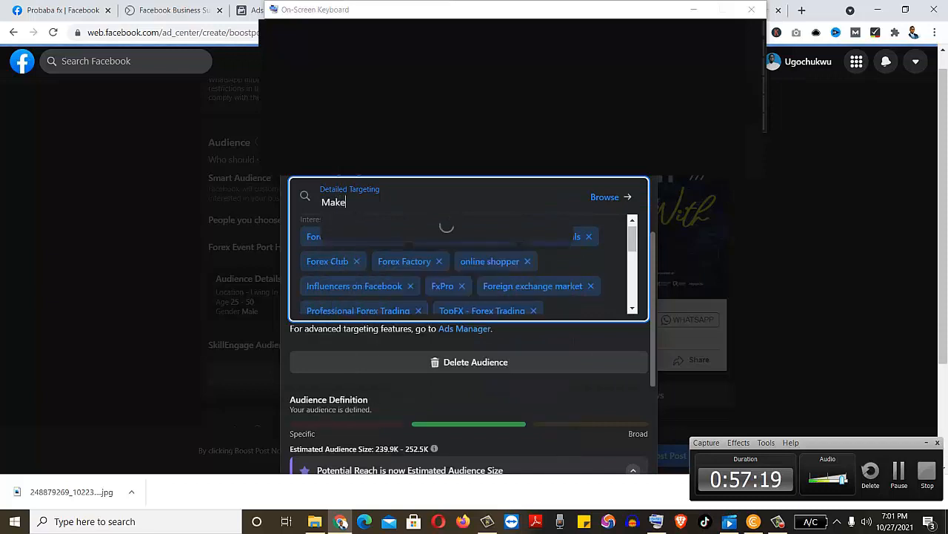
type(" money")
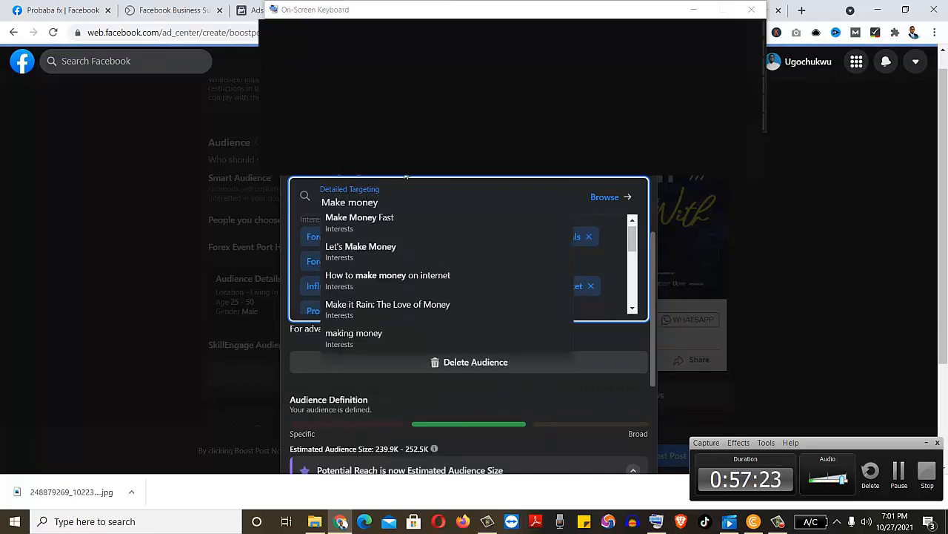
left_click(382, 276)
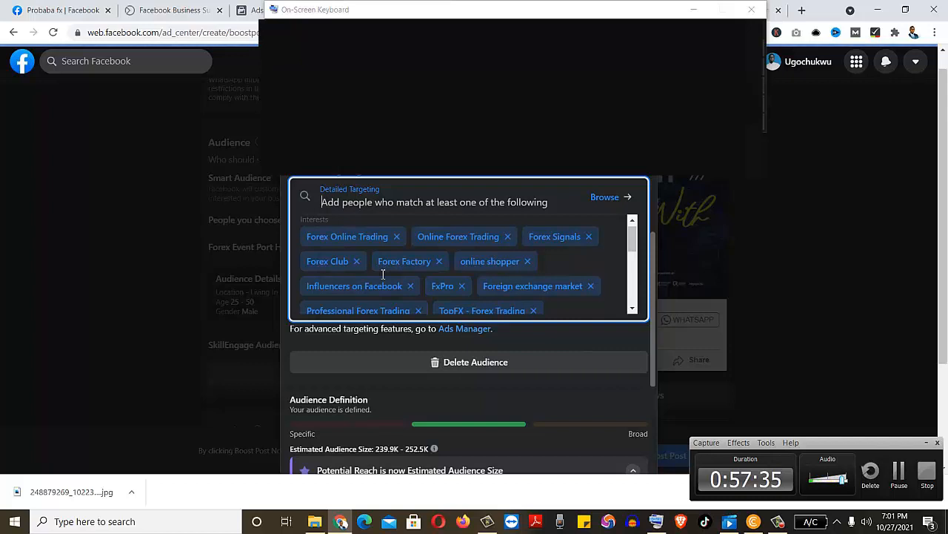
Search the detailed targeting for "Digital mar" and add the Digital marketing interest.
type("D")
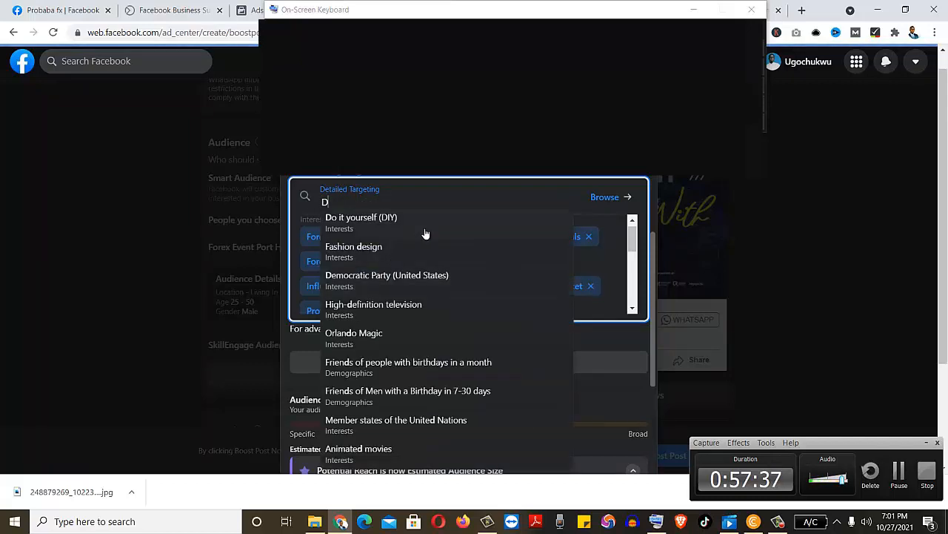
type("ig")
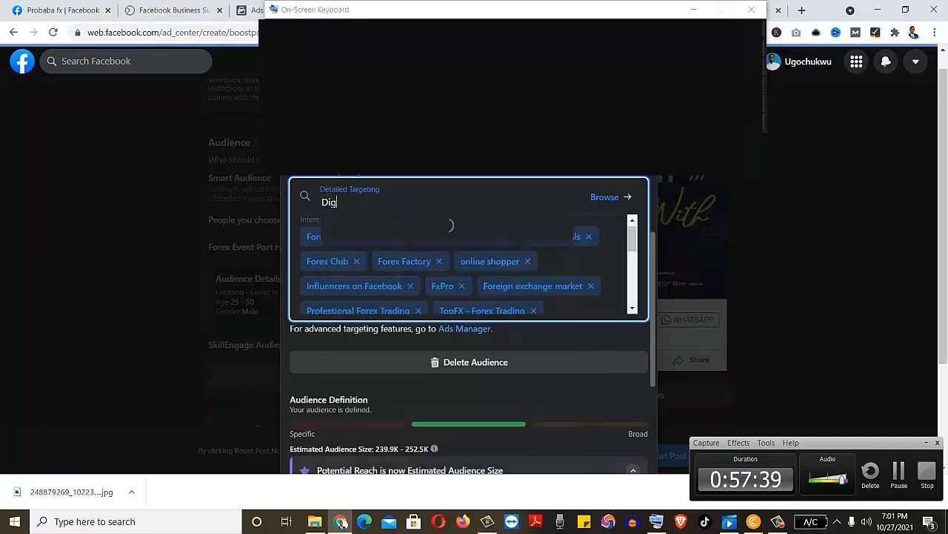
type("ital")
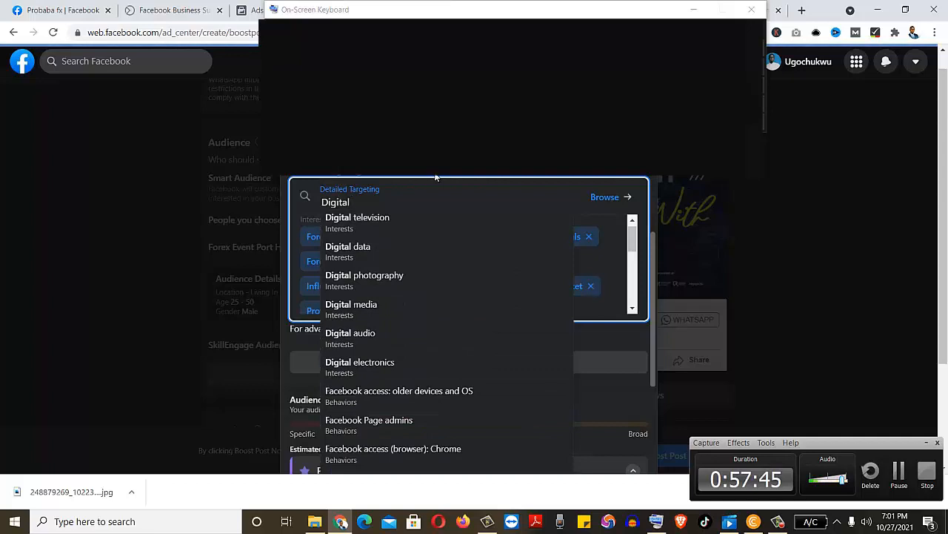
type(" mar")
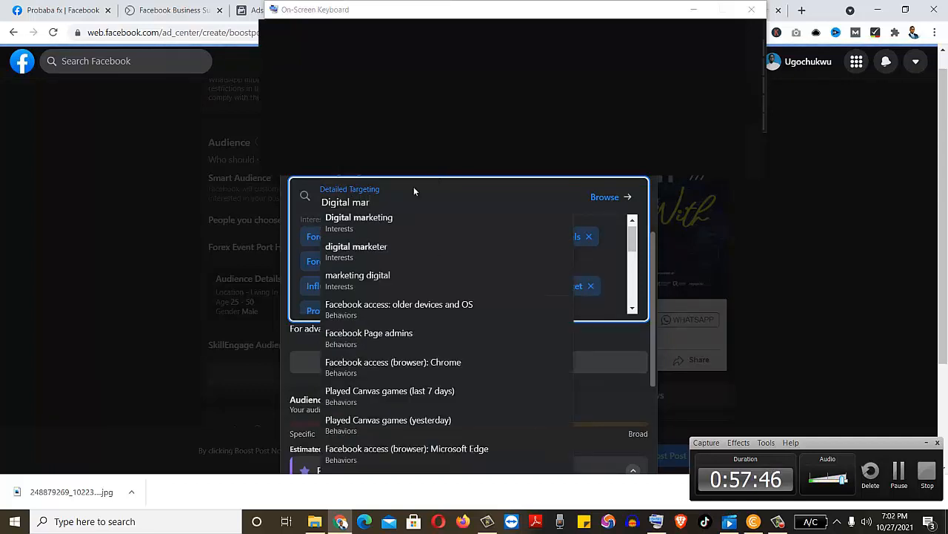
left_click(373, 218)
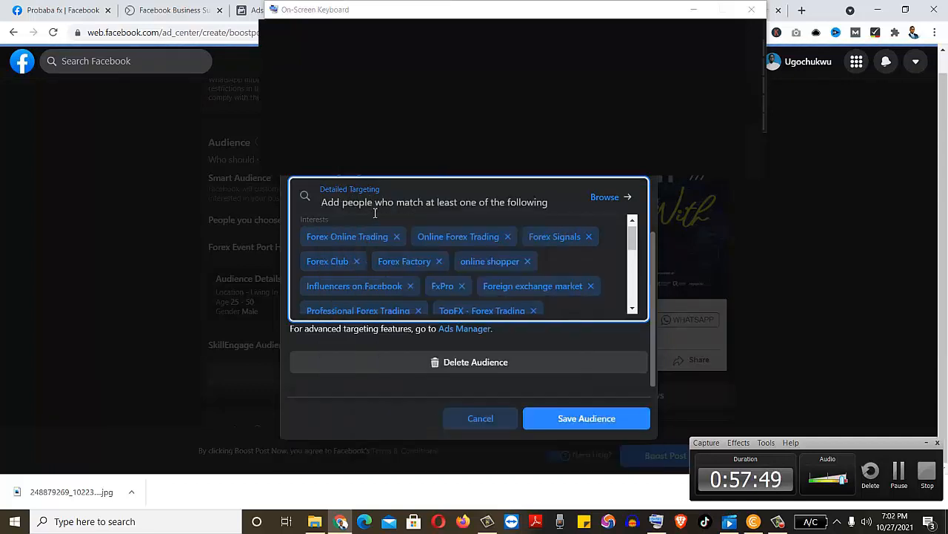
Search the detailed targeting for "Digital mar" and add the digital marketer interest.
type("D")
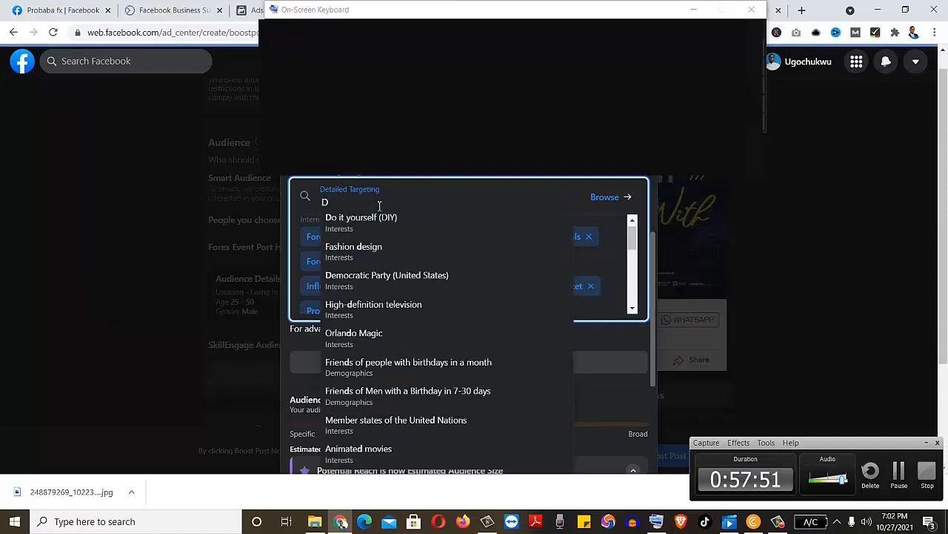
type("g")
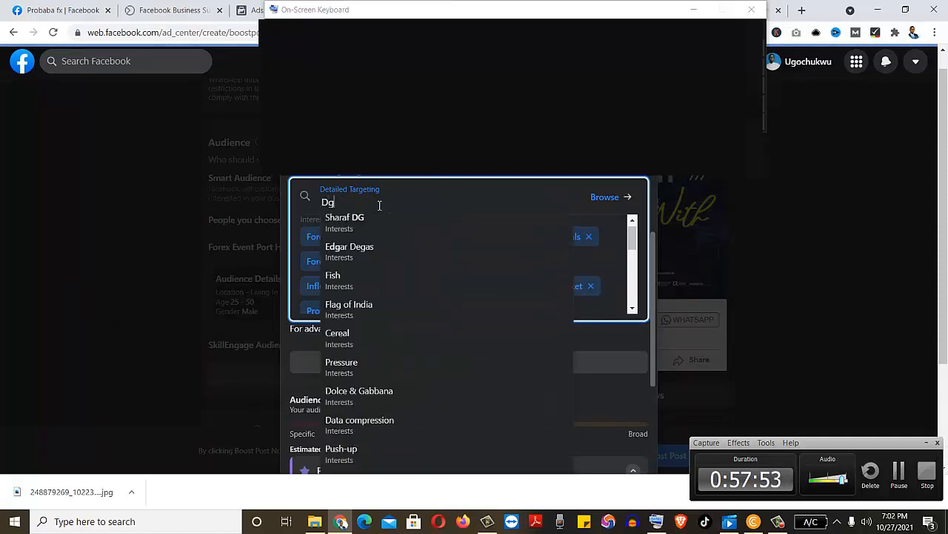
key("BackSpace")
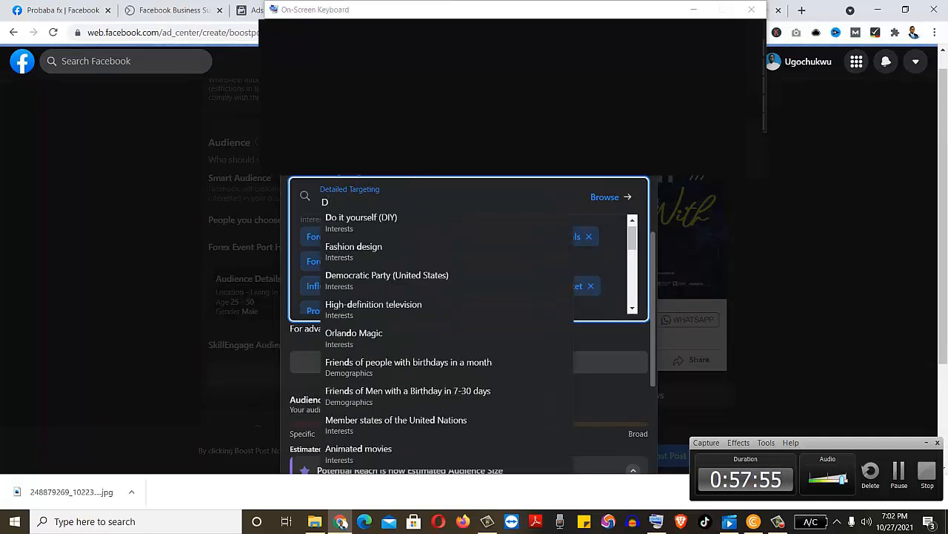
type("ig")
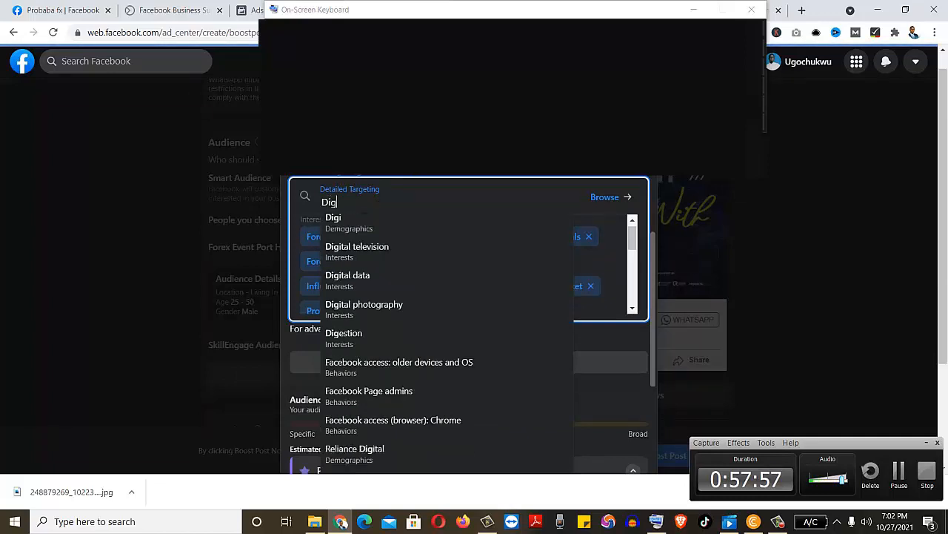
type("ital")
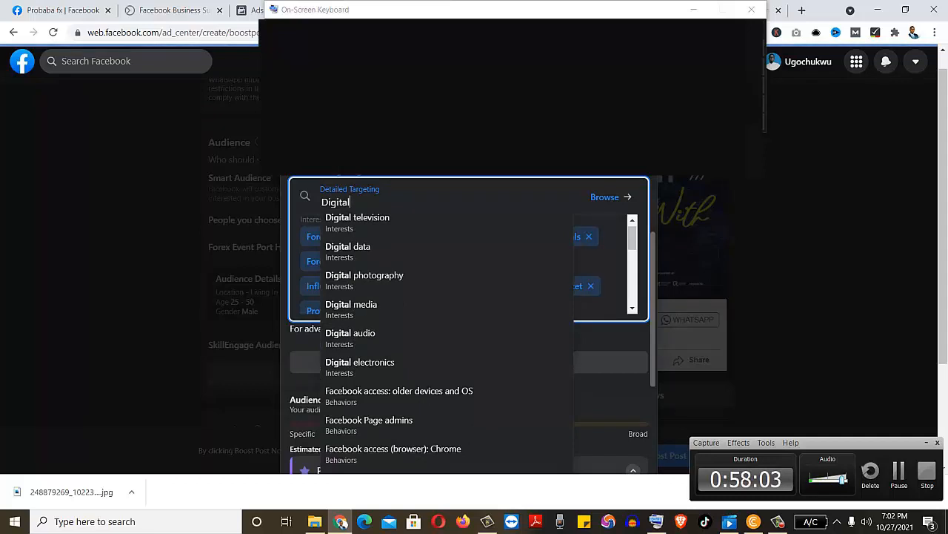
type(" marg")
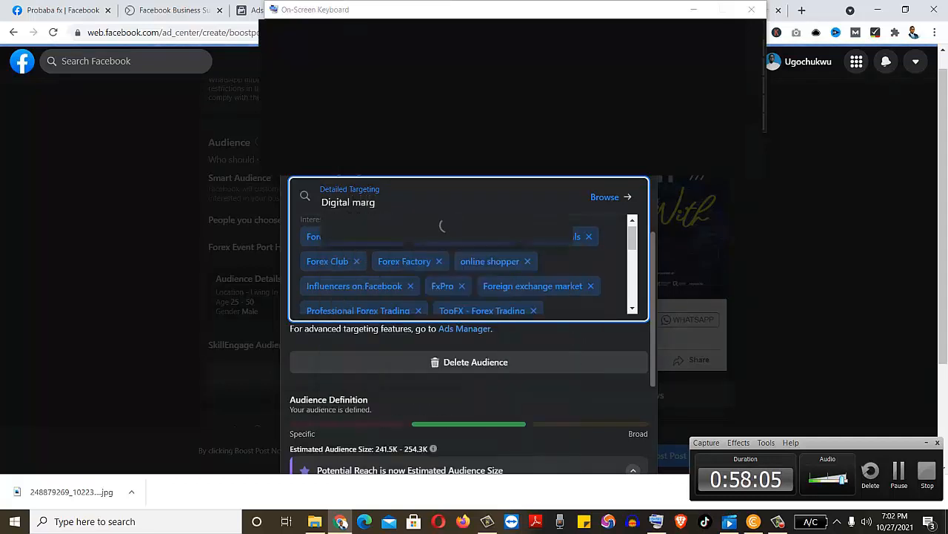
key("BackSpace")
type("eter")
key("BackSpace")
key("BackSpace")
key("BackSpace")
key("BackSpace")
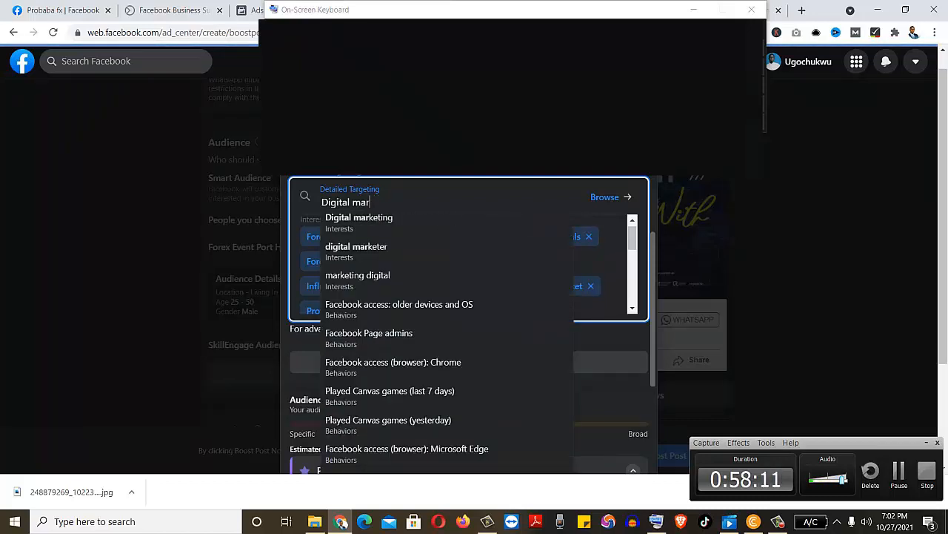
left_click(356, 249)
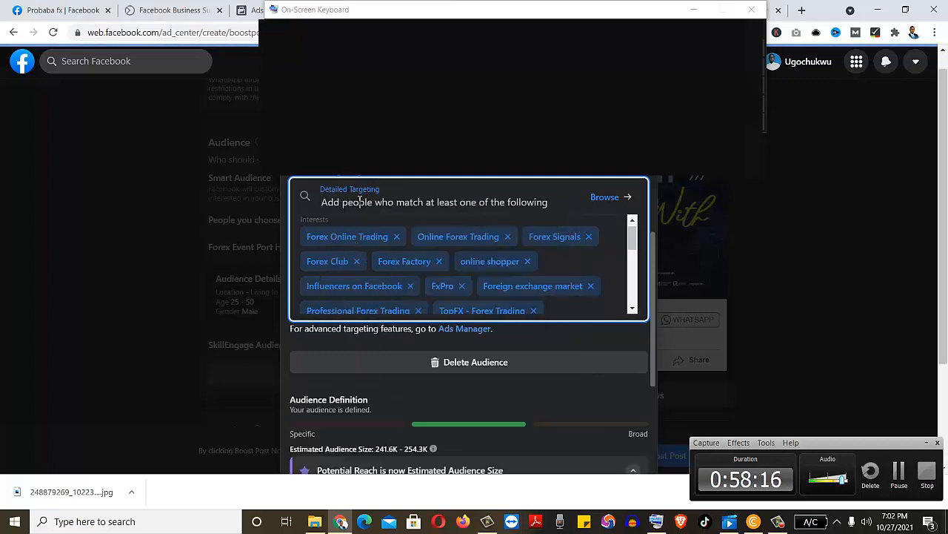
Search the detailed targeting for "Growth Hac" and add the Growth hacking interest.
type("Grow")
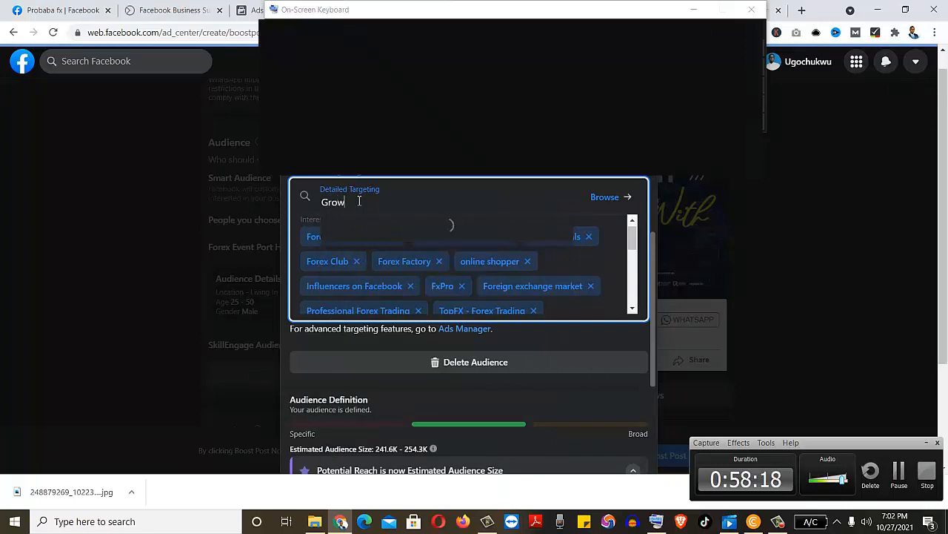
type("th")
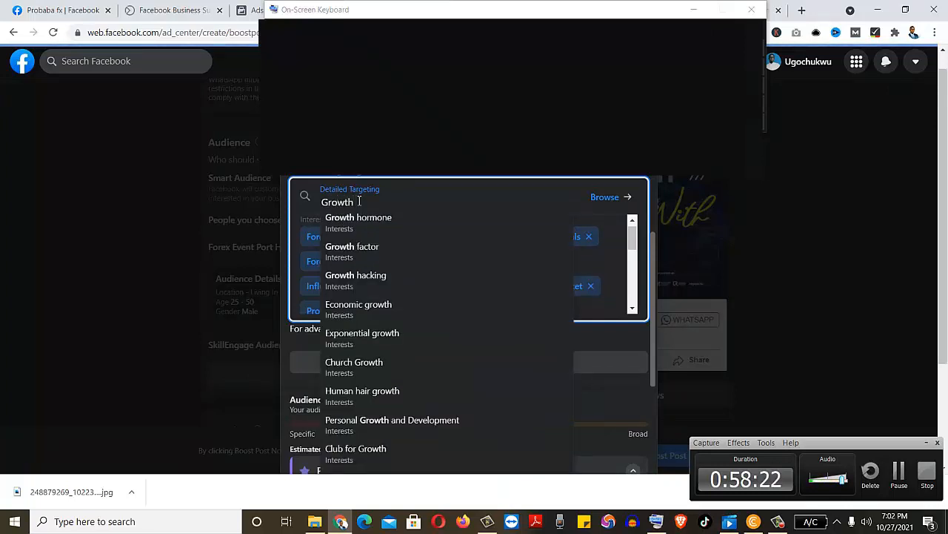
type(" ha")
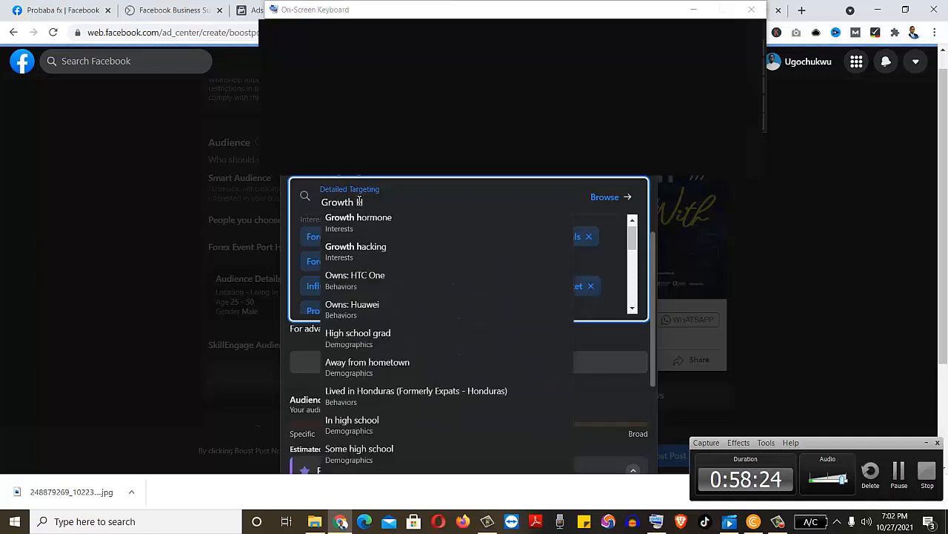
type("c")
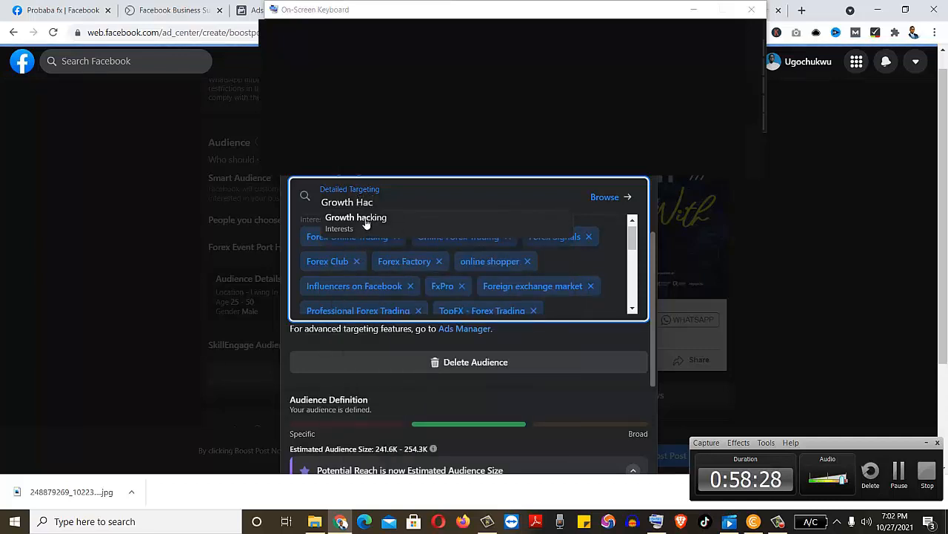
left_click(370, 219)
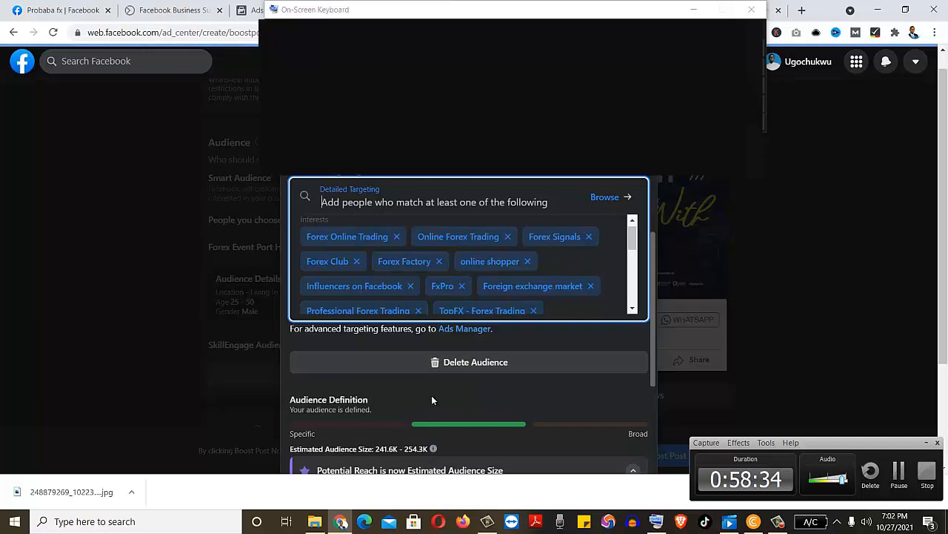
Search the detailed targeting for "SEO" and add the Search Engine Optimization Consultant (SEO Consultant) demographic.
type("SE")
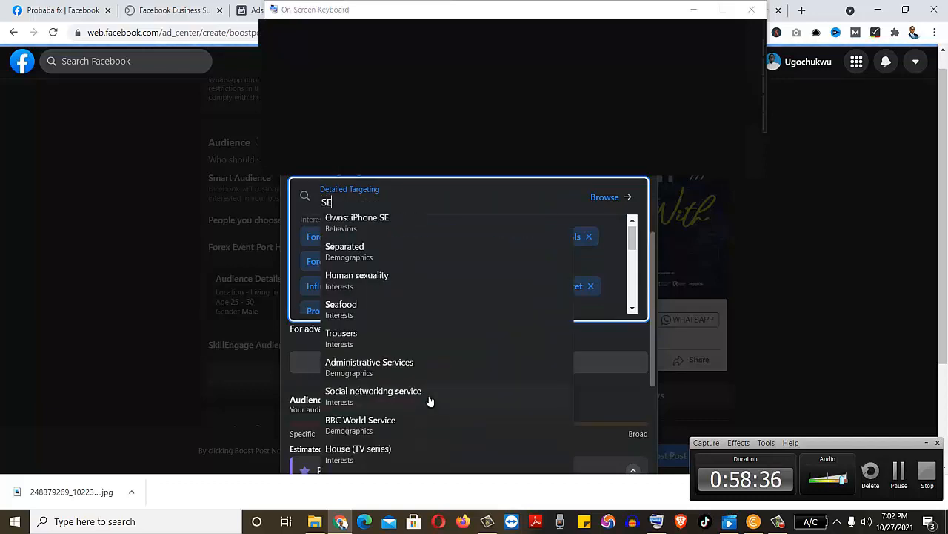
type("O")
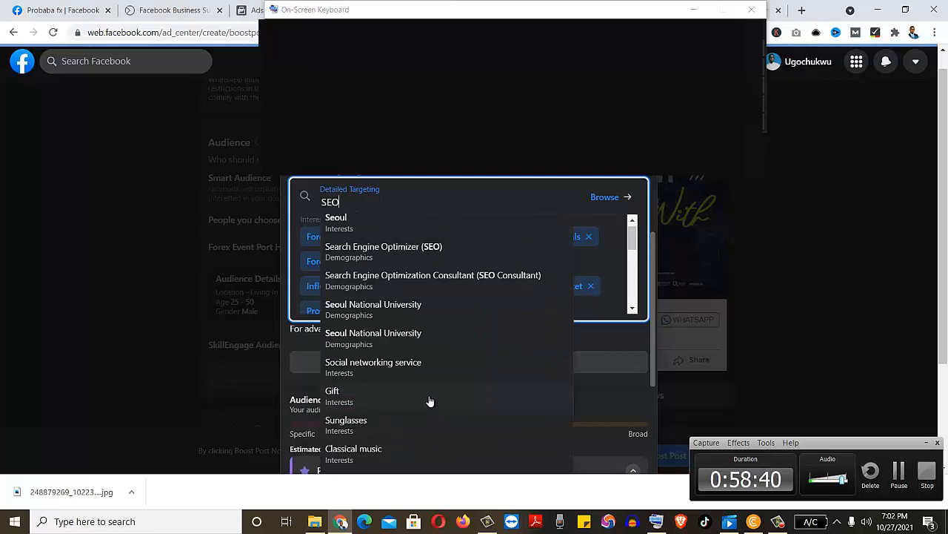
left_click(413, 276)
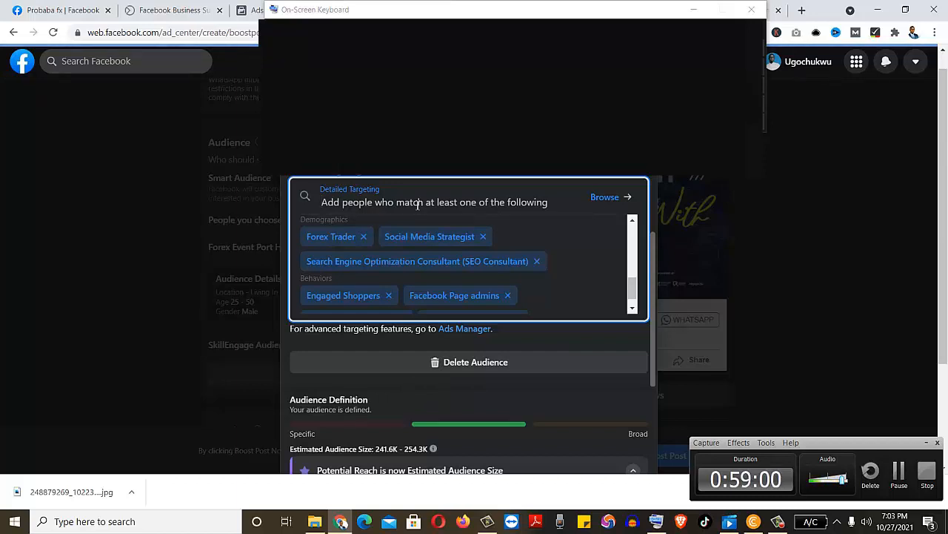
Search the detailed targeting for "Banker" and add the Banking interest and the Investment Banker demographic.
type("B")
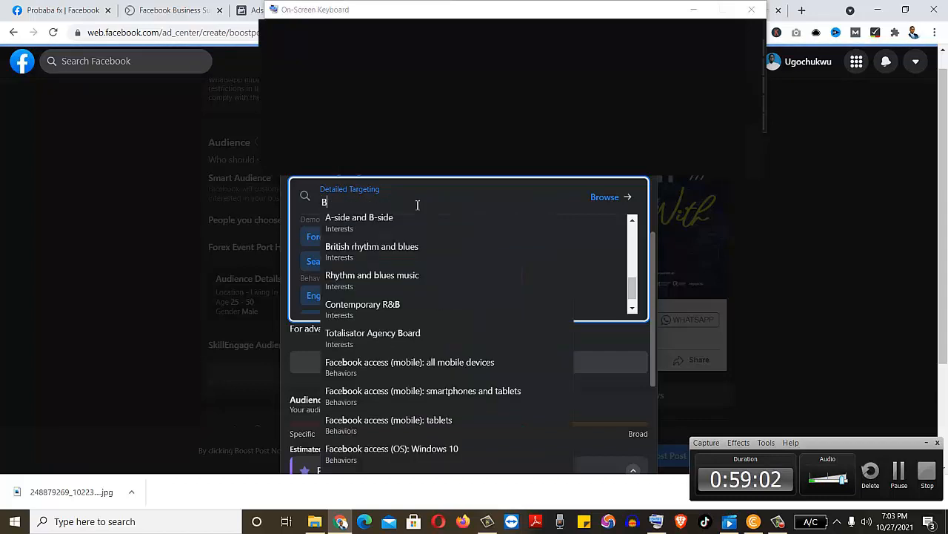
type("an")
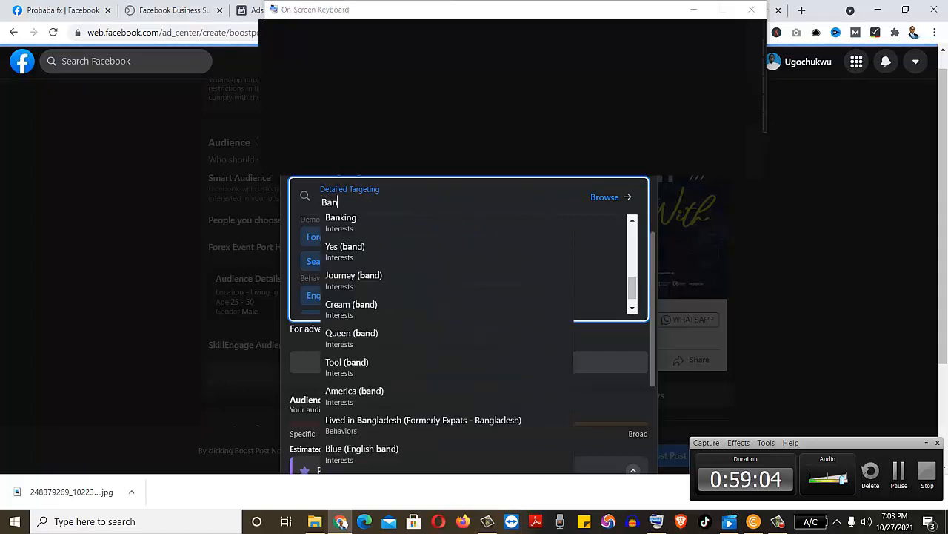
type("k")
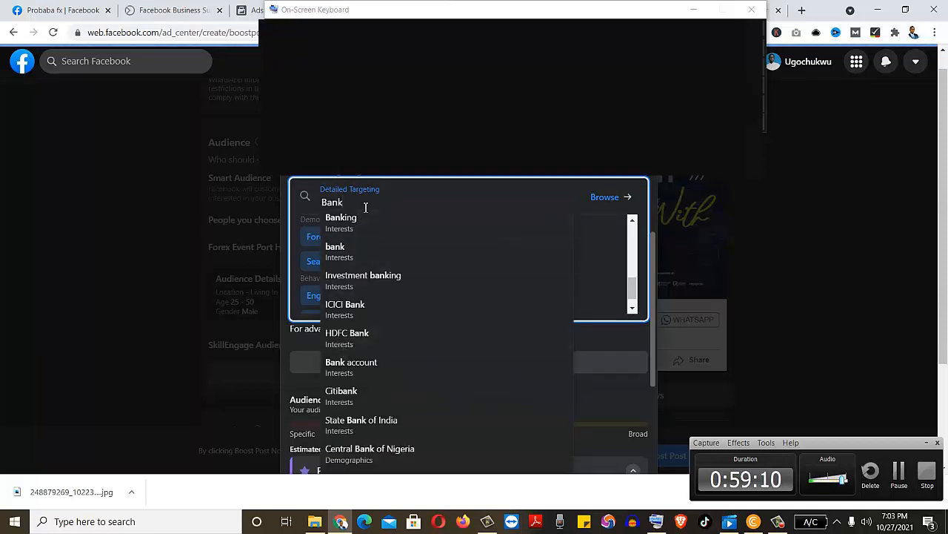
type("er")
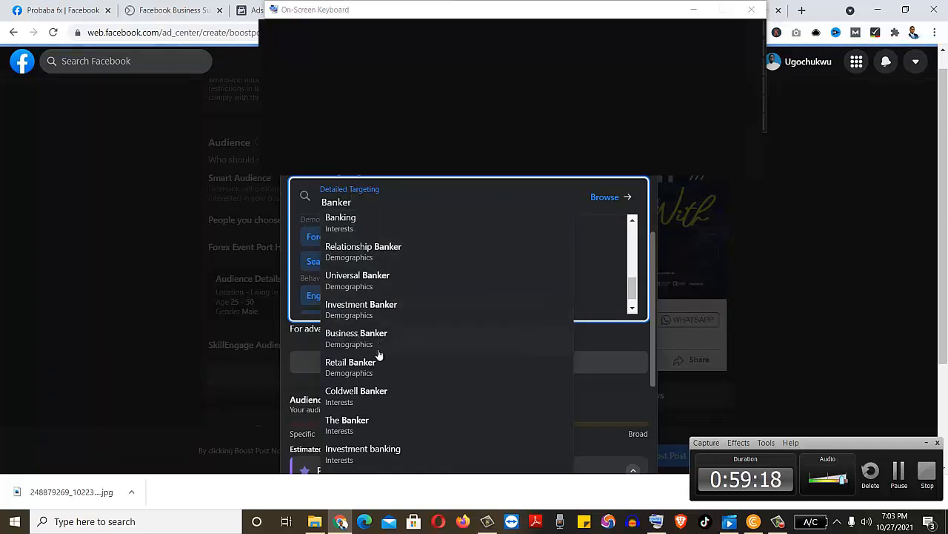
left_click(353, 225)
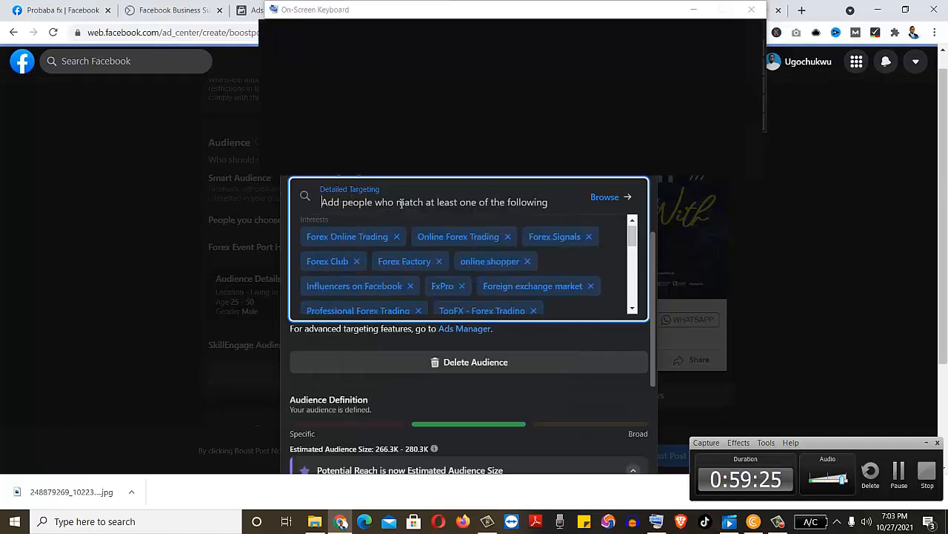
type("Ban")
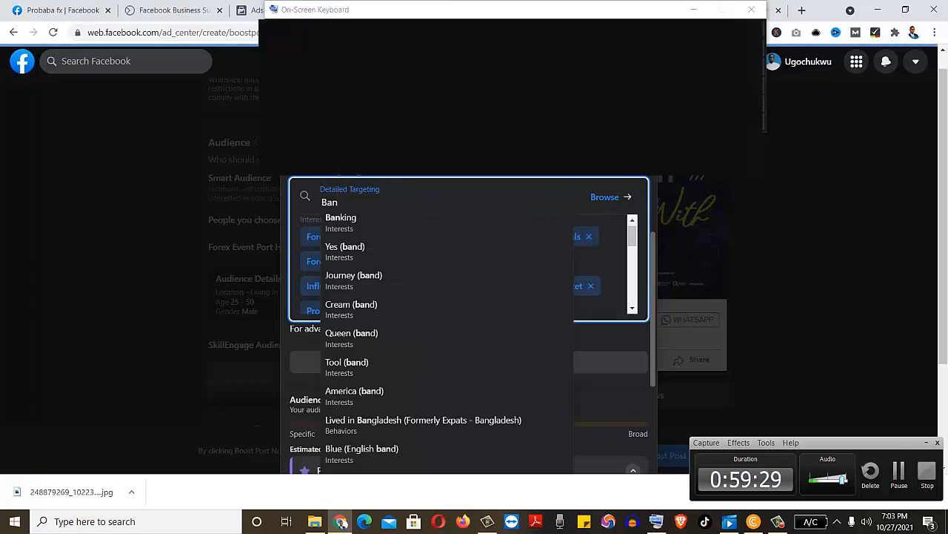
type("ker")
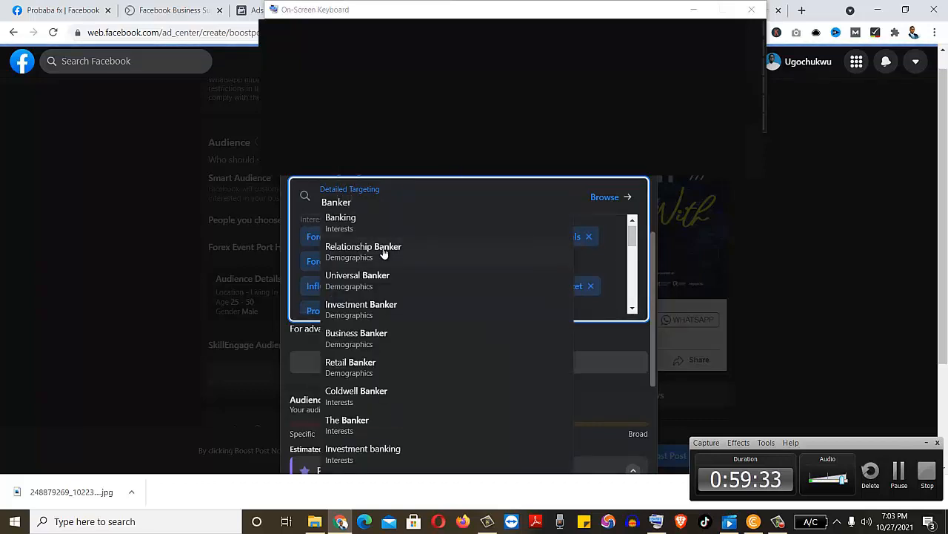
left_click(380, 312)
type("bA")
type("N")
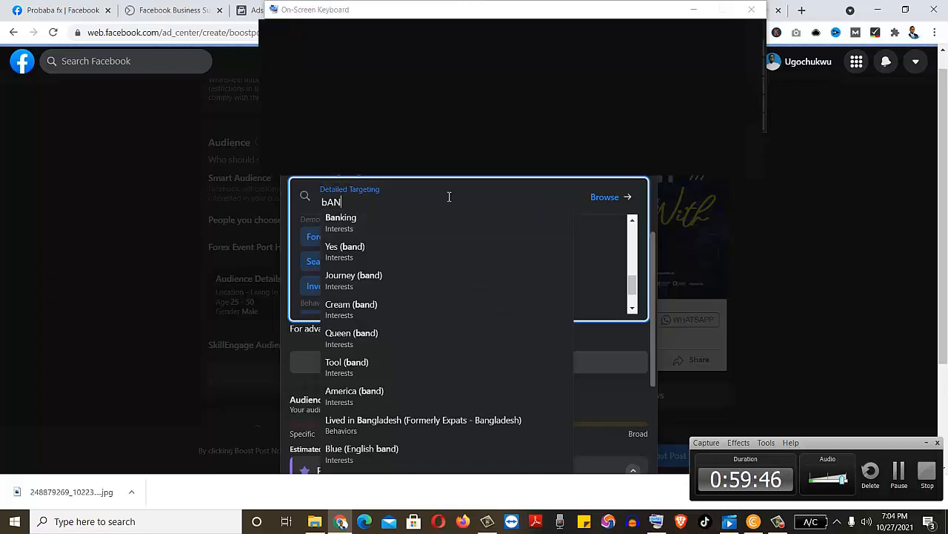
key("BackSpace")
key("BackSpace")
key("BackSpace")
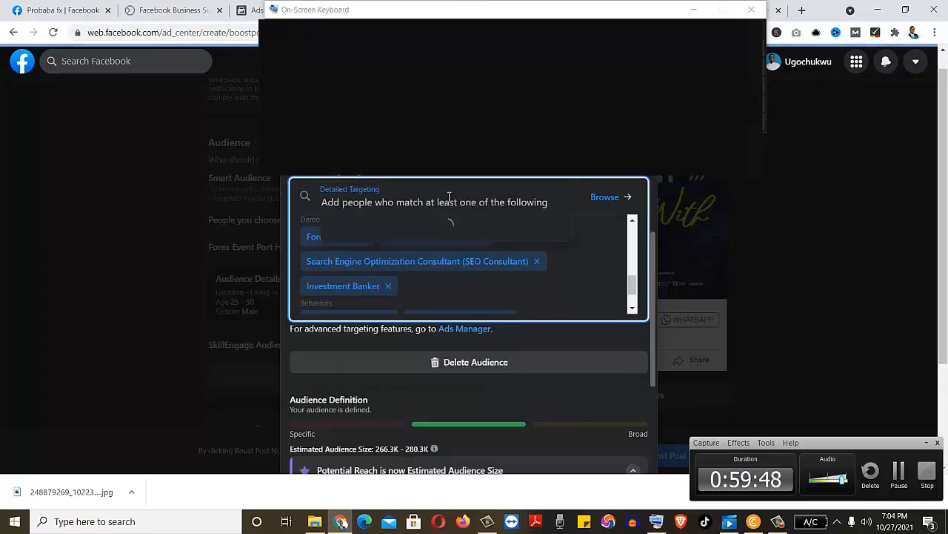
Search the detailed targeting for "Crypto" and add the Cryptocurrency interest.
type("cRYP")
type("T")
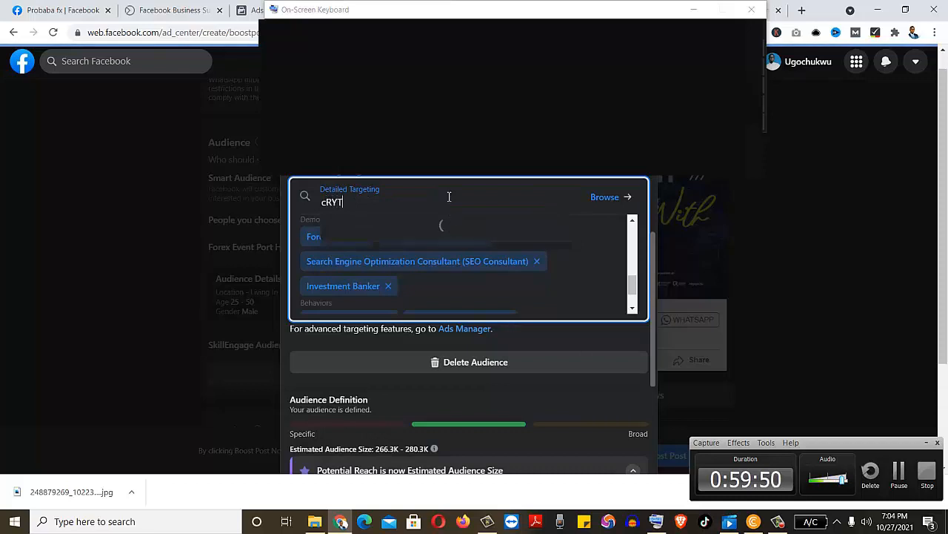
key("BackSpace")
type("PTO")
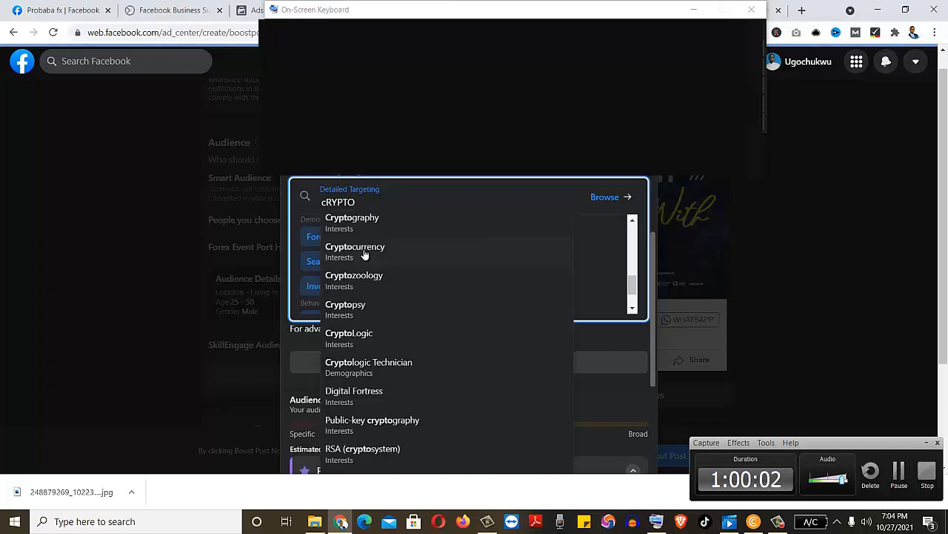
left_click(364, 252)
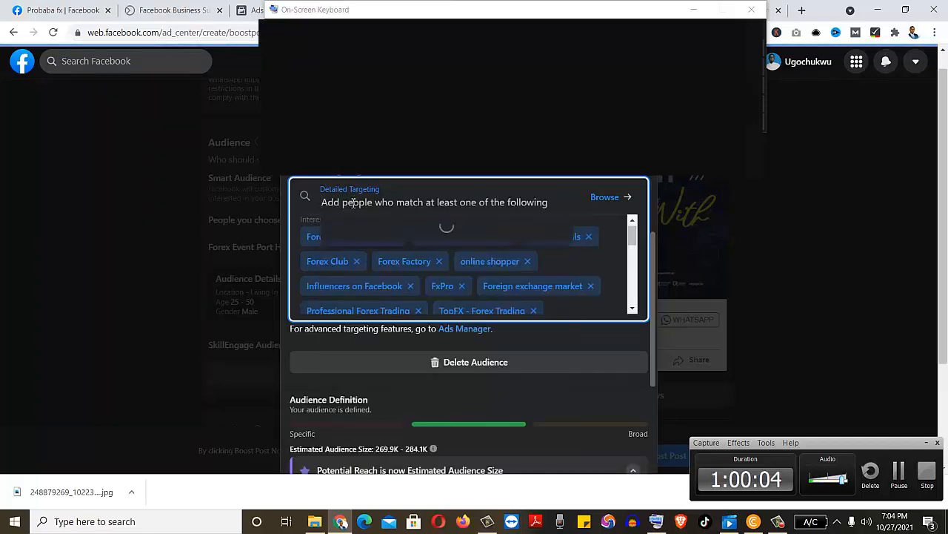
Search the detailed targeting for "Bitcoin" and add the Bitcoin interest.
type("B")
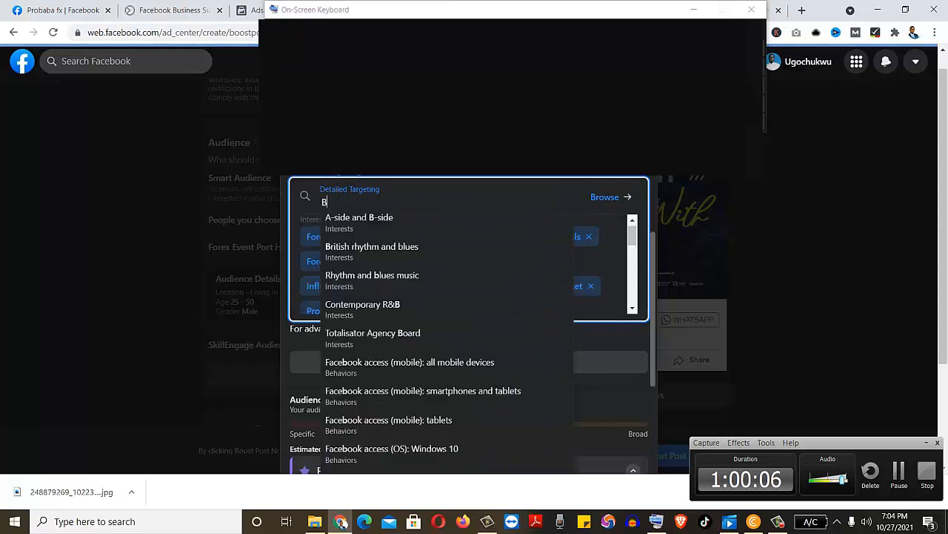
type("it")
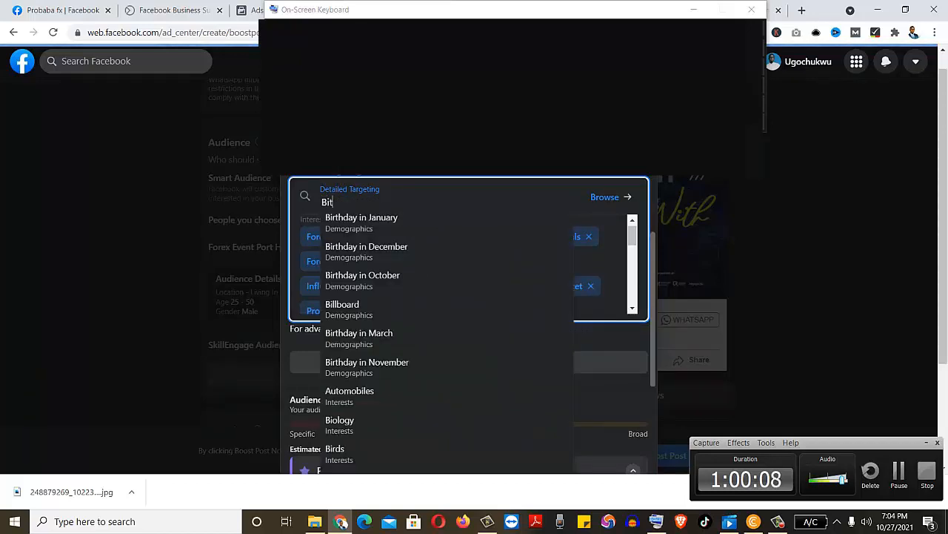
type("coi")
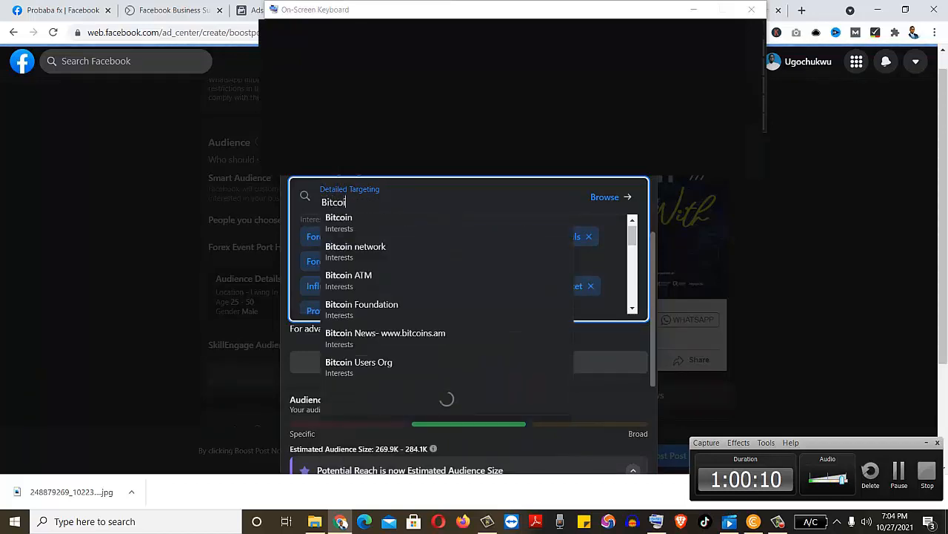
type("n")
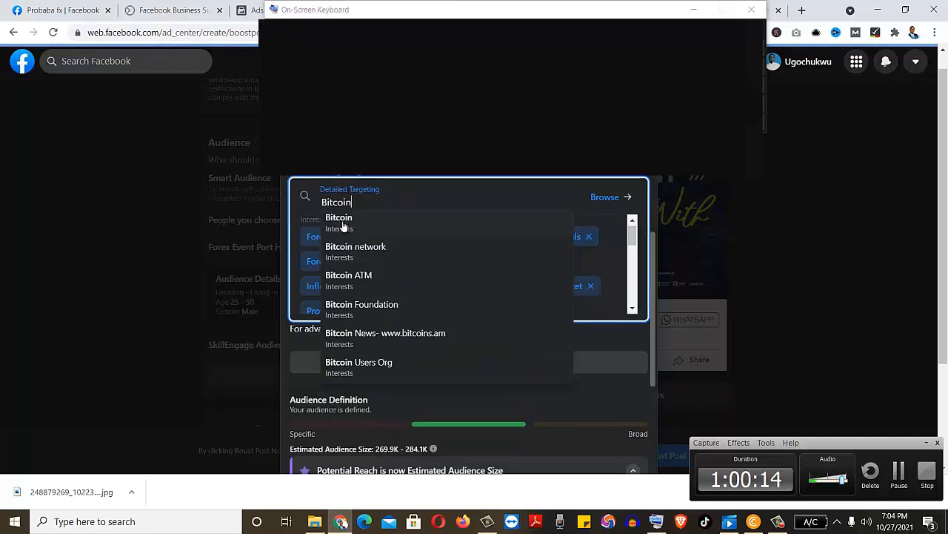
left_click(342, 222)
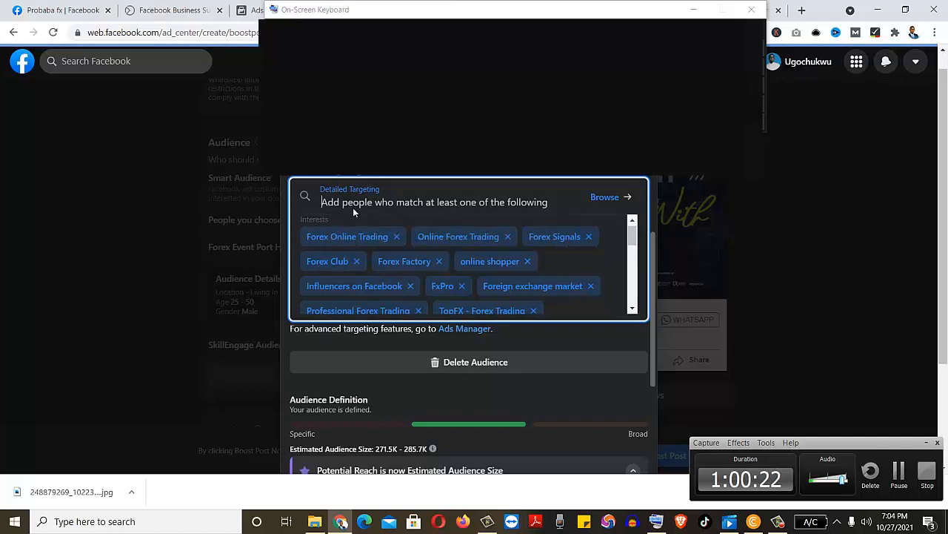
Search the detailed targeting for "Digital currency" and add the Digital currency interest.
type("D")
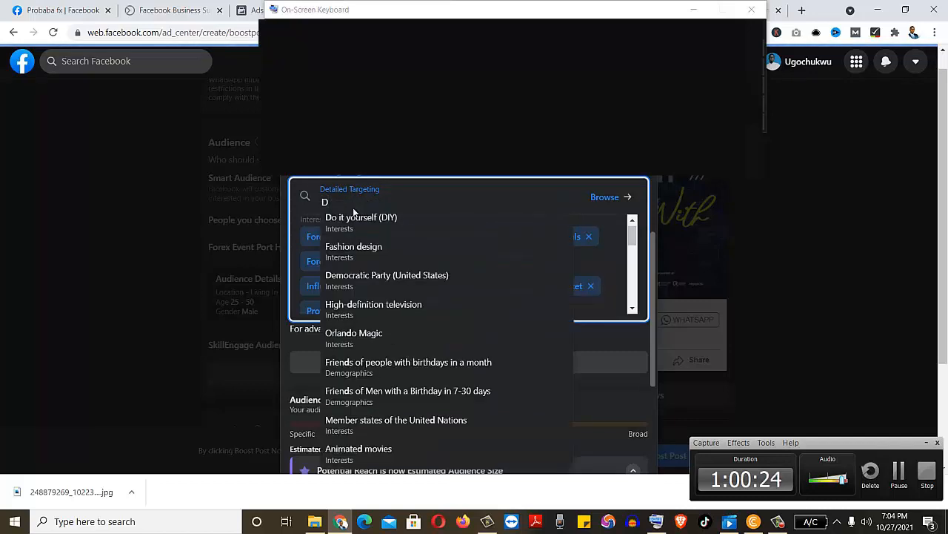
type("i")
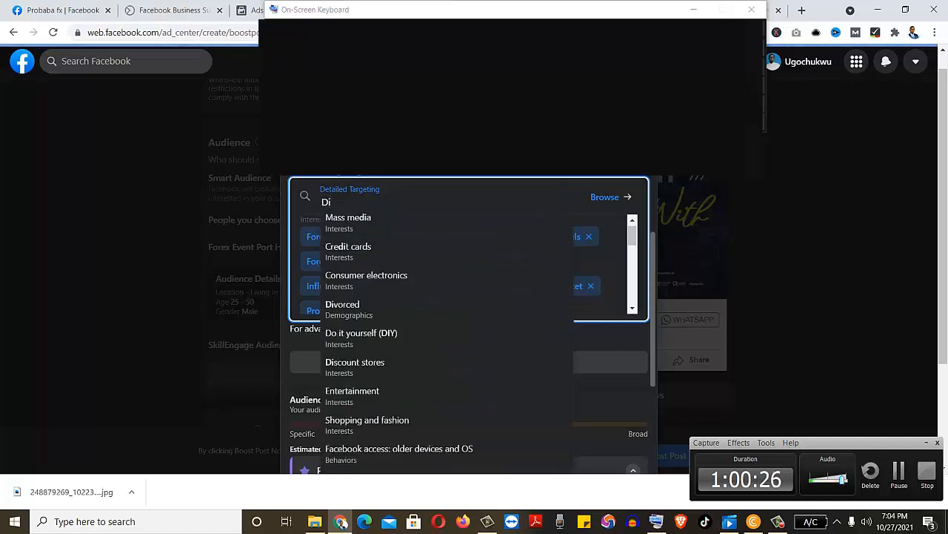
type("gital")
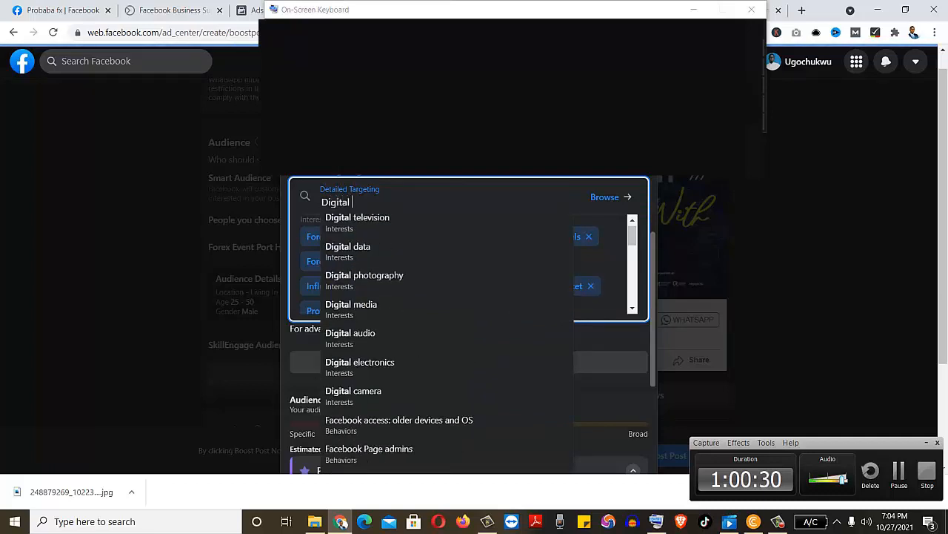
type(" curr")
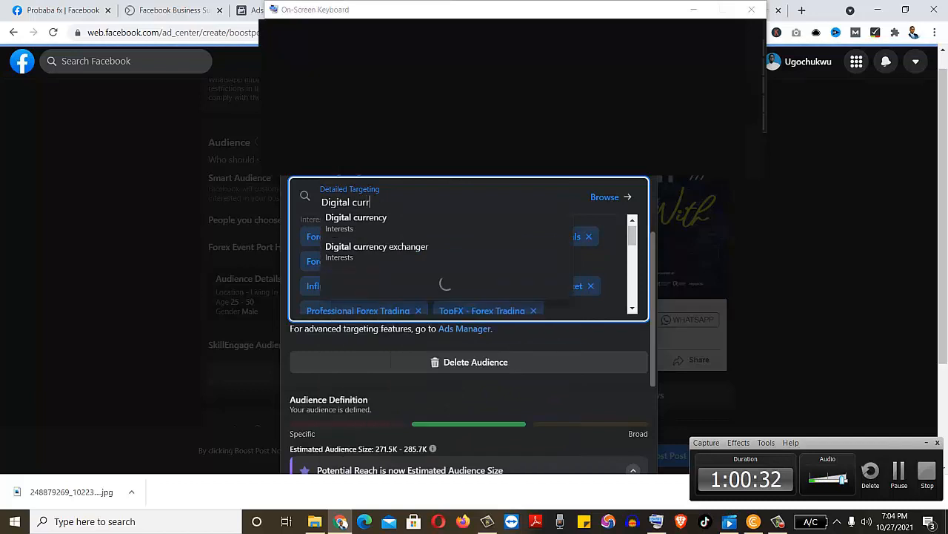
type("ency")
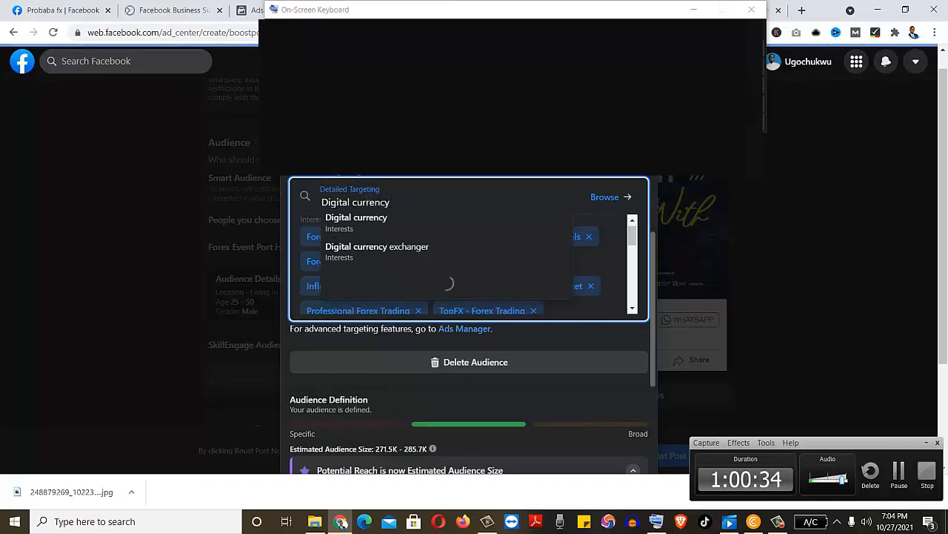
left_click(374, 219)
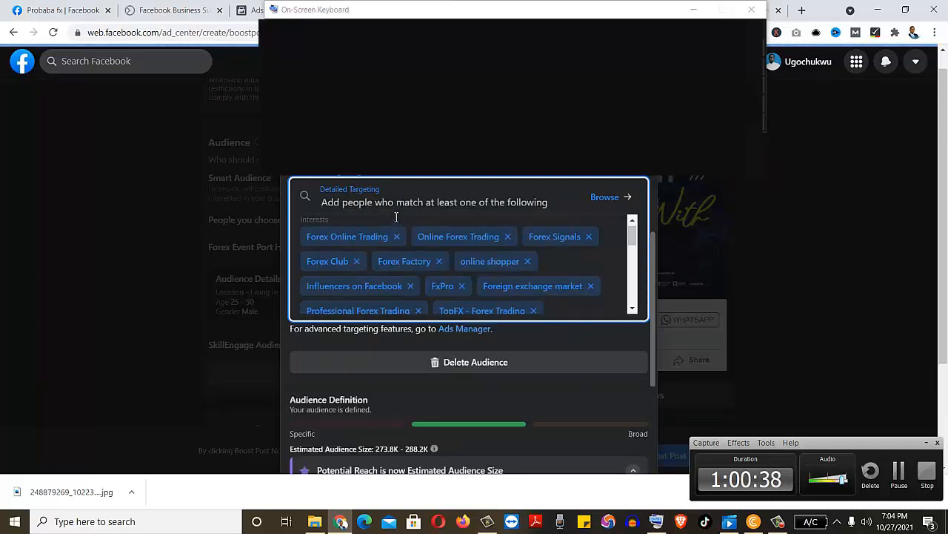
Search the detailed targeting for "Online marketer" and add the Online advertising interest.
type("M")
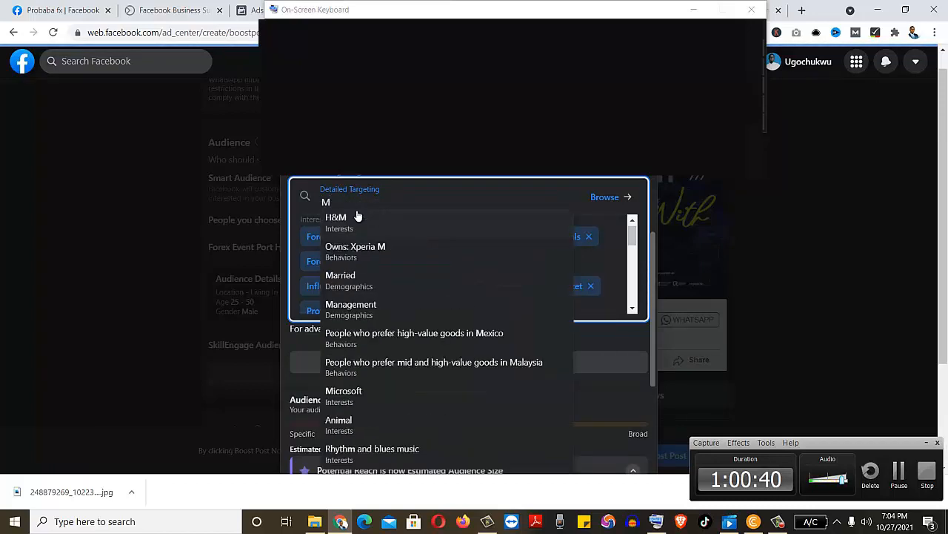
key("BackSpace")
type("Onl")
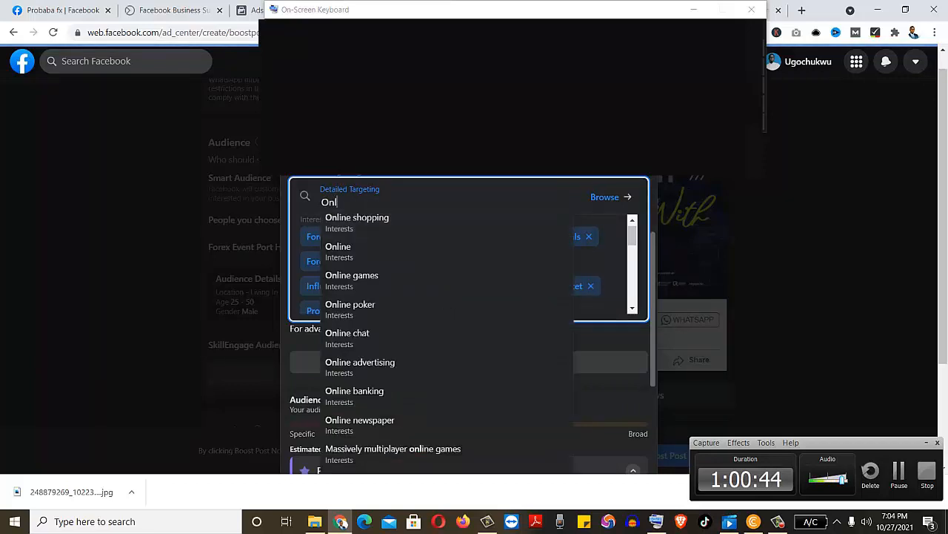
type("ine mar")
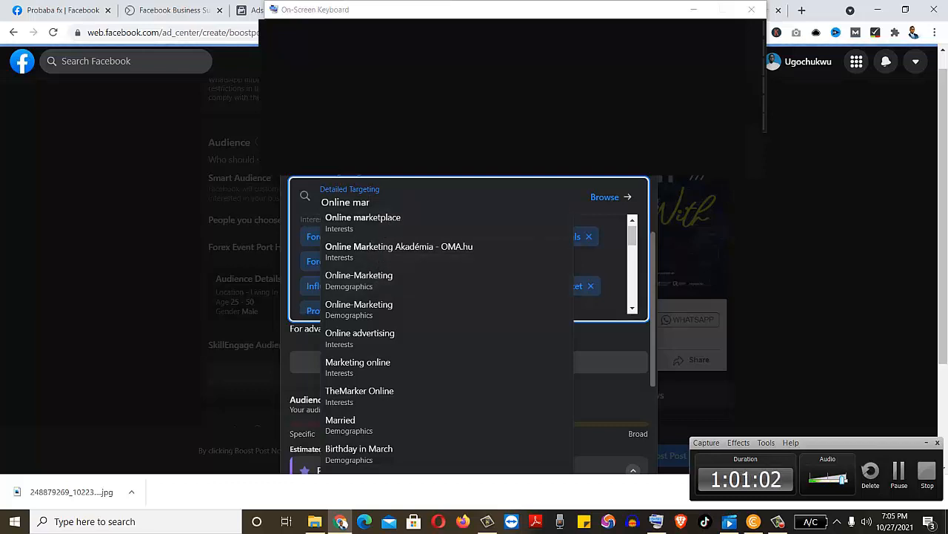
type("ke")
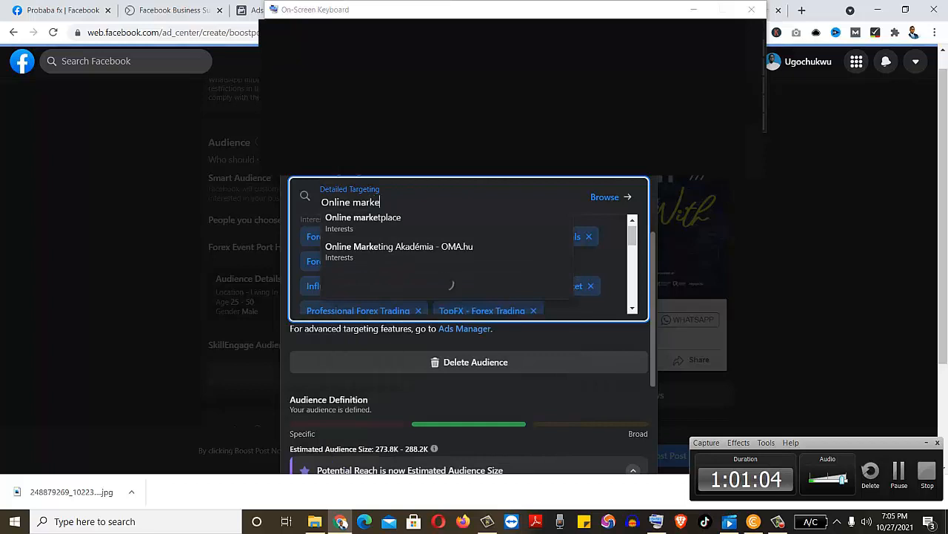
type("ter")
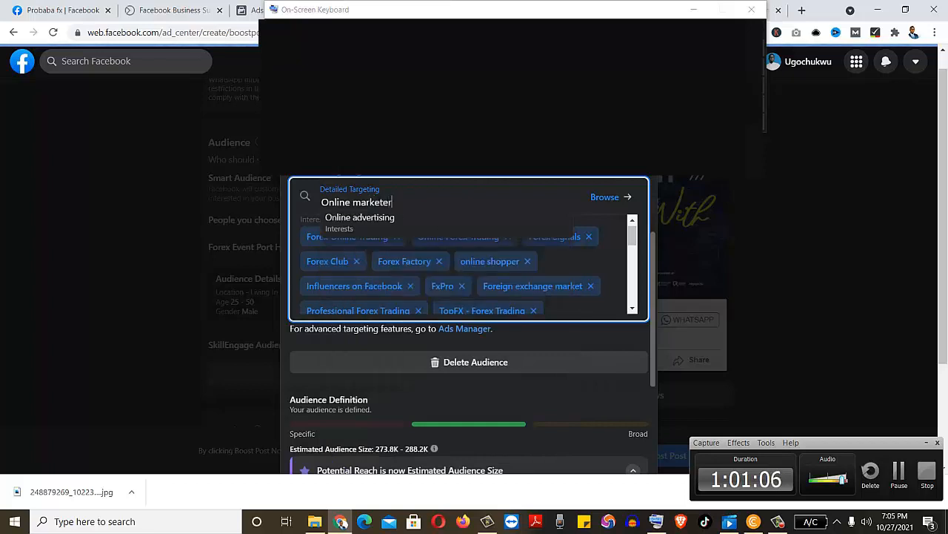
left_click(360, 220)
Search the detailed targeting for "Online mar" and add the Online-Marketing demographic.
type("O")
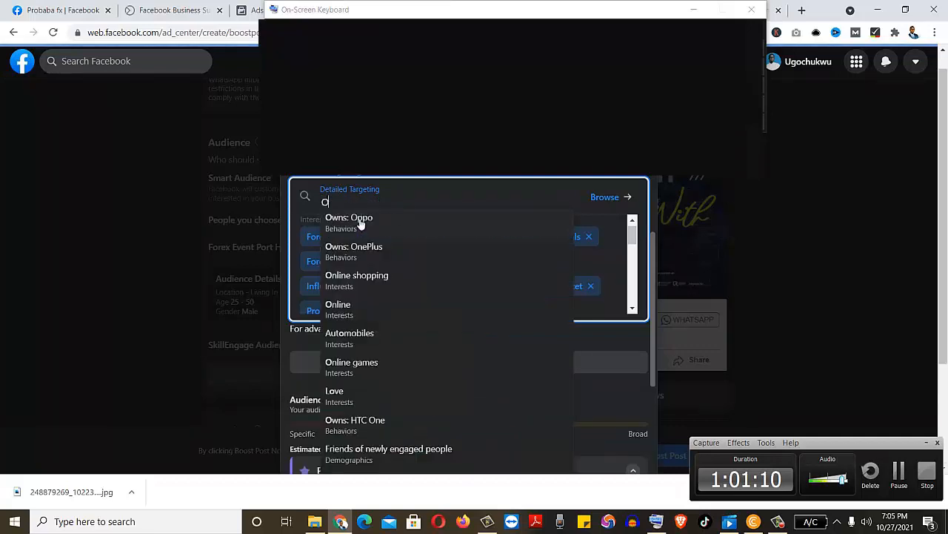
type("nl")
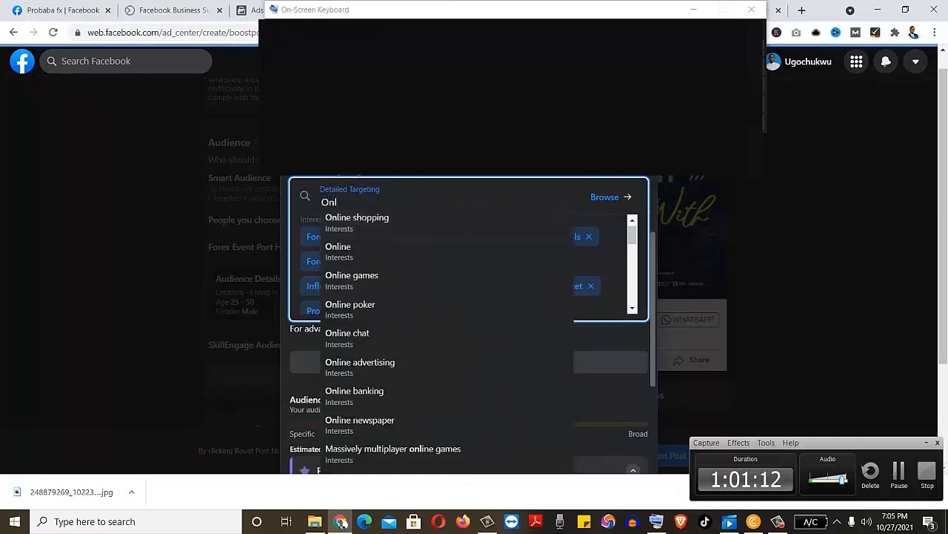
type("ine")
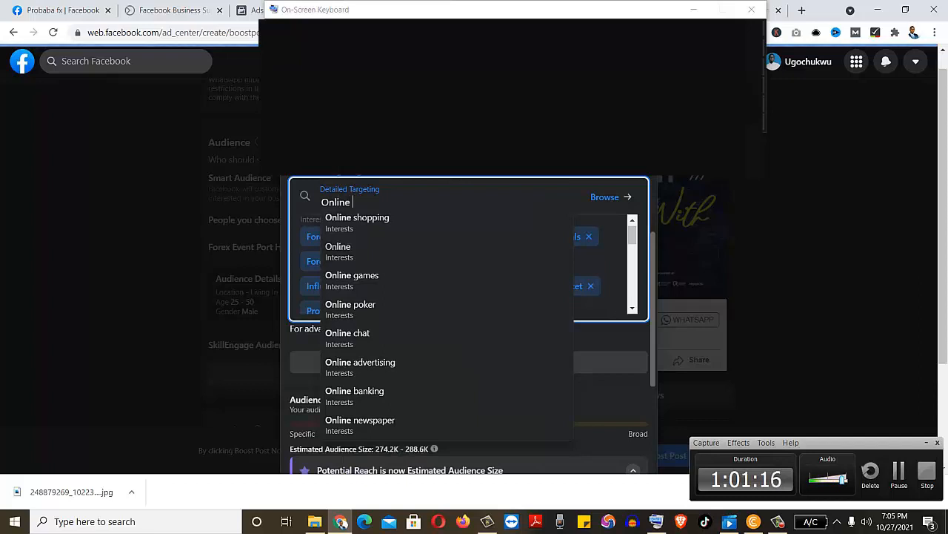
type(" mar")
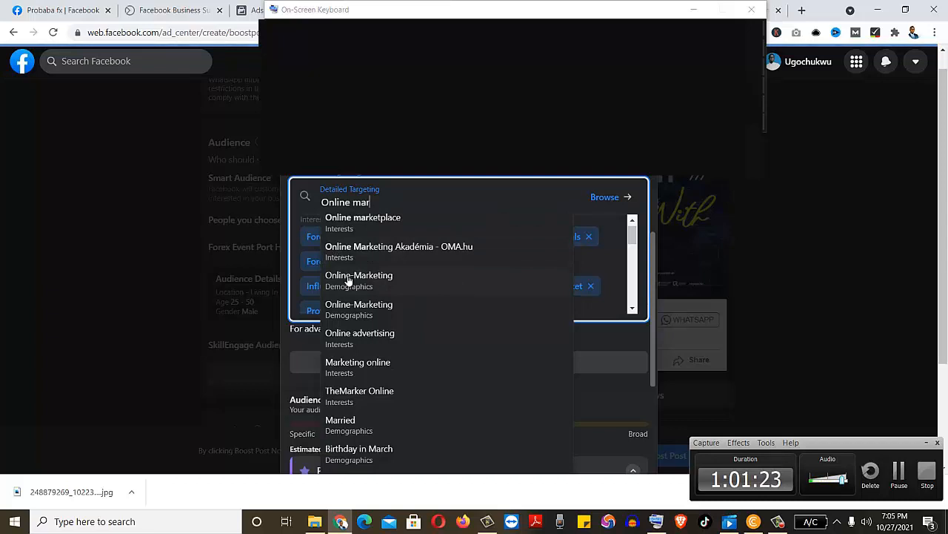
left_click(349, 280)
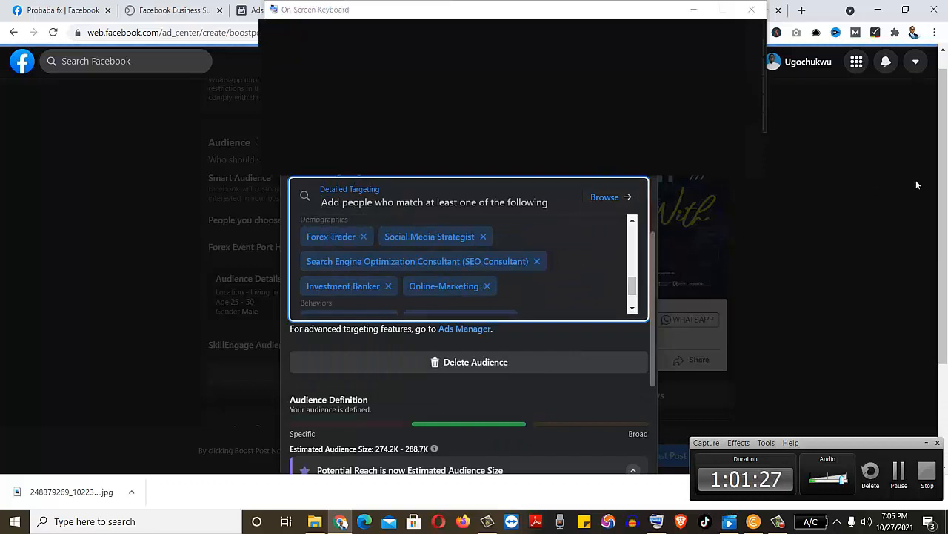
Minimize the On-Screen Keyboard and save the edited Forex Event Port Harcourt audience.
scroll(944, 173, "down", 2)
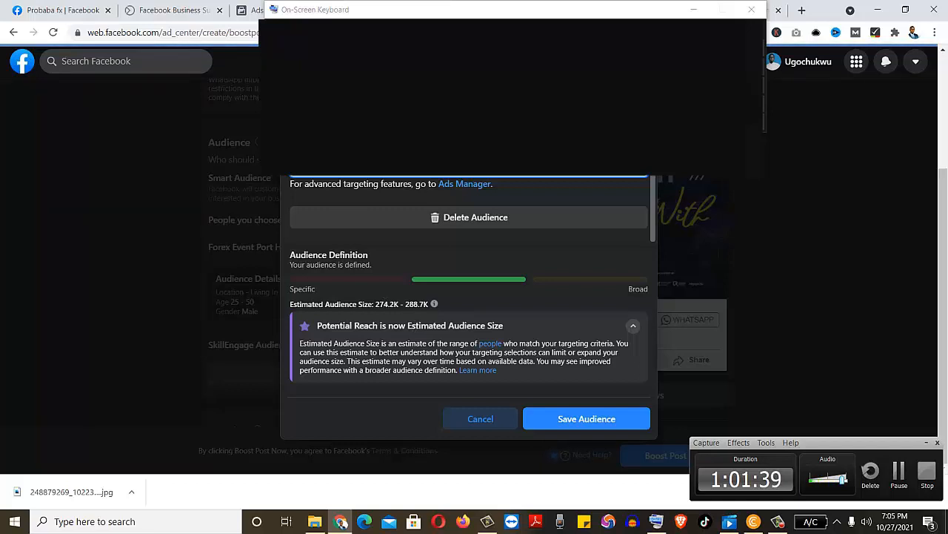
left_click(698, 11)
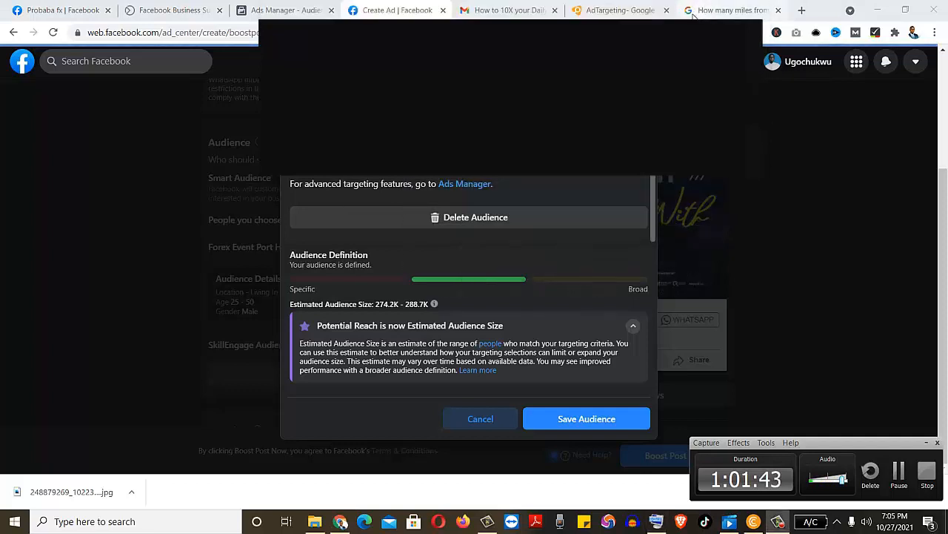
left_click(653, 203)
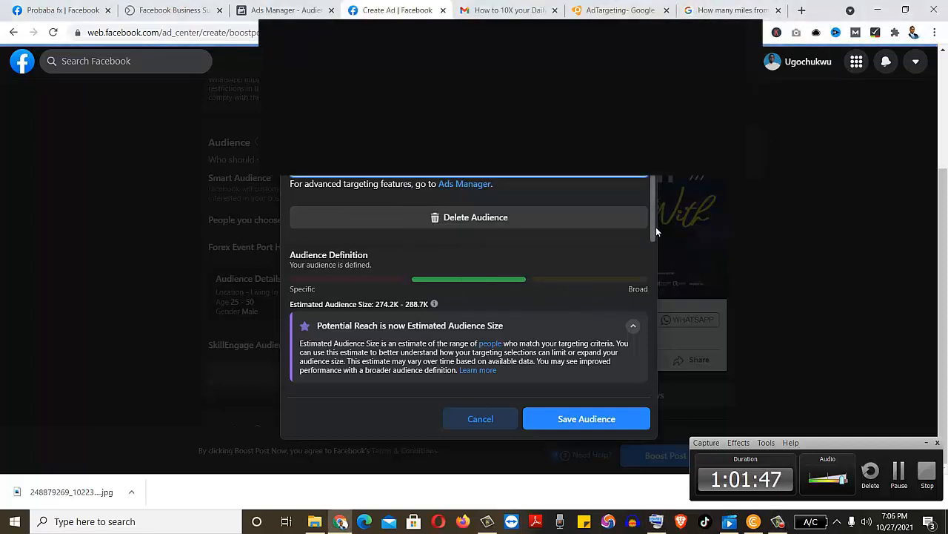
left_click(586, 419)
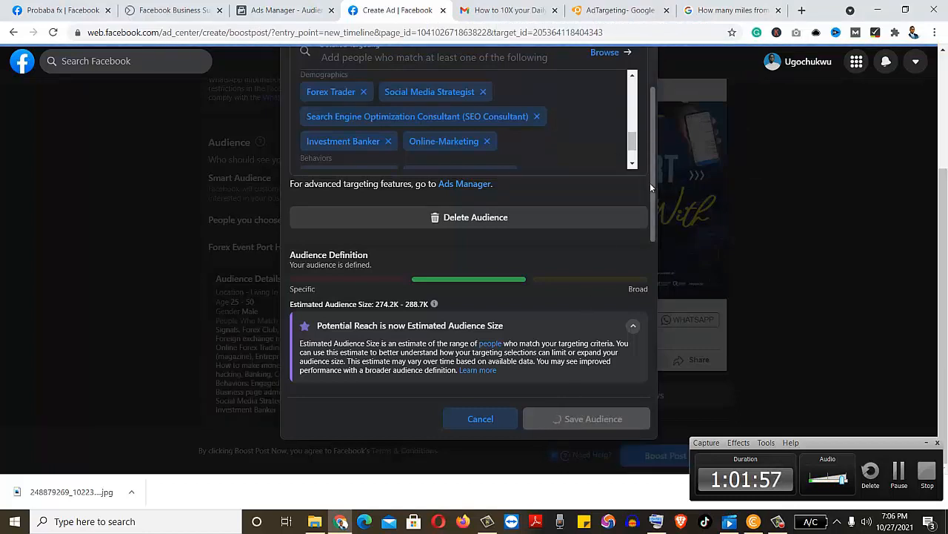
Lower the maximum age of the Forex Event Port Harcourt audience to 49.
mouse_move(652, 213)
left_mouse_down()
mouse_move(651, 60)
mouse_move(665, 215)
left_mouse_up()
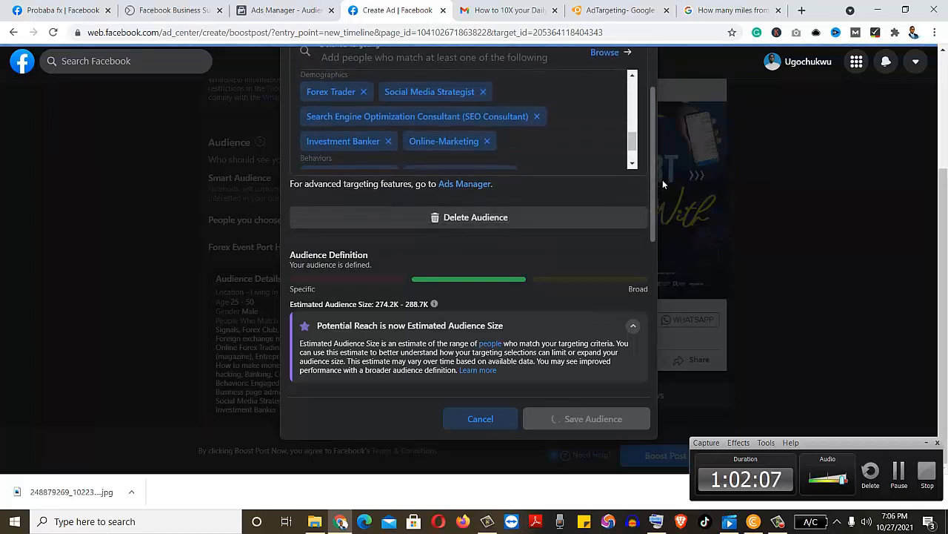
scroll(662, 180, "up", 2)
scroll(661, 140, "up", 3)
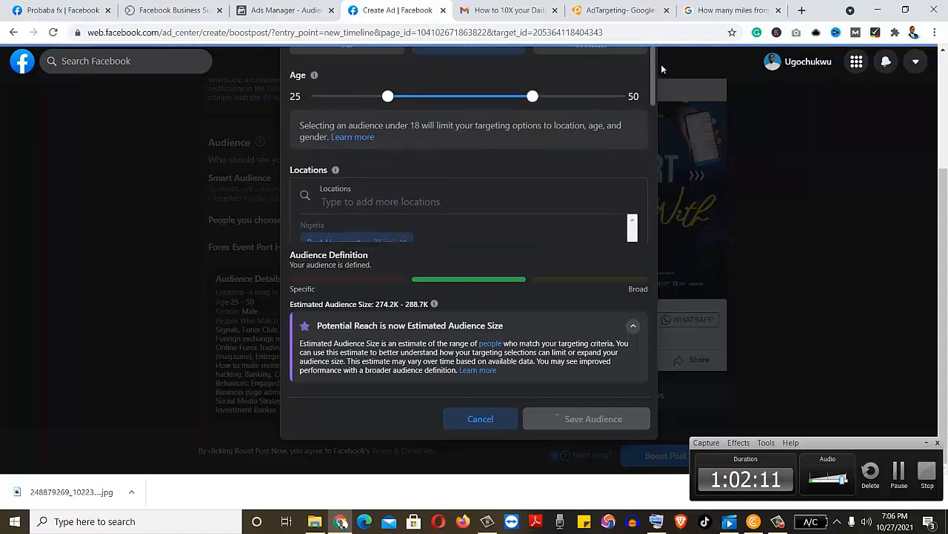
scroll(656, 132, "down", 3)
scroll(656, 180, "up", 4)
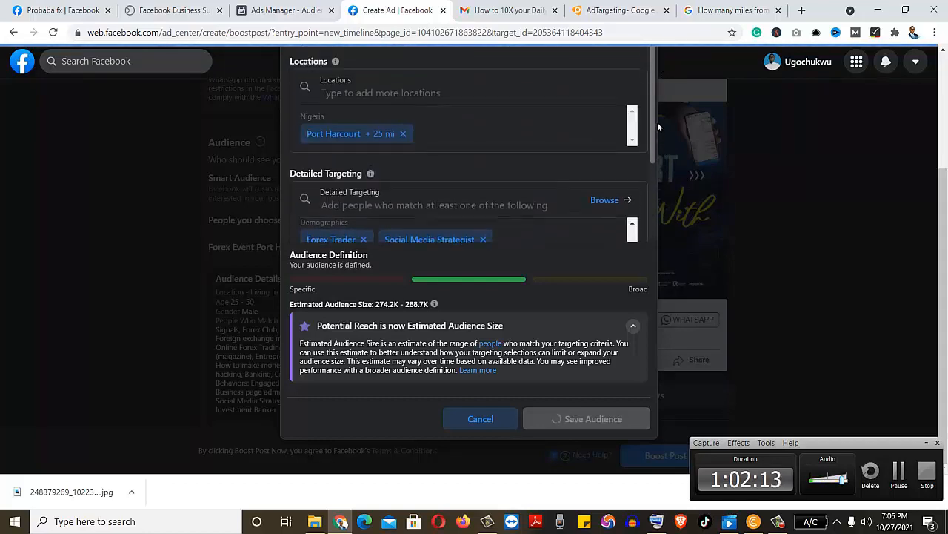
scroll(661, 85, "up", 1)
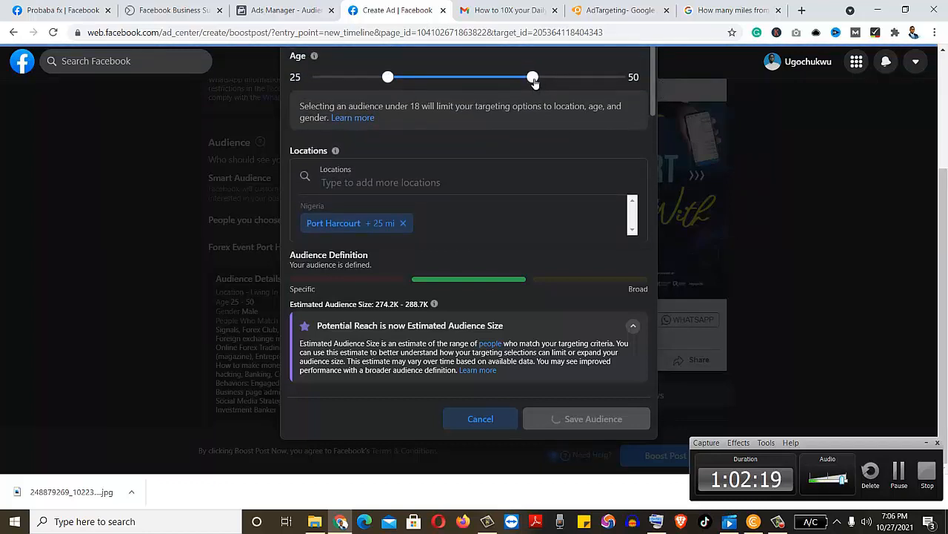
left_click_drag(533, 79, 532, 78)
scroll(532, 78, "up", 2)
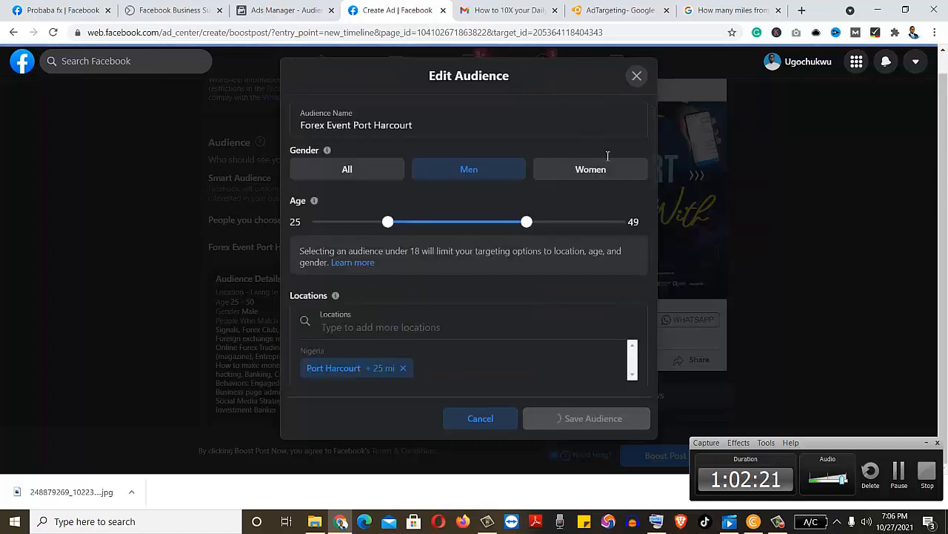
scroll(655, 192, "down", 3)
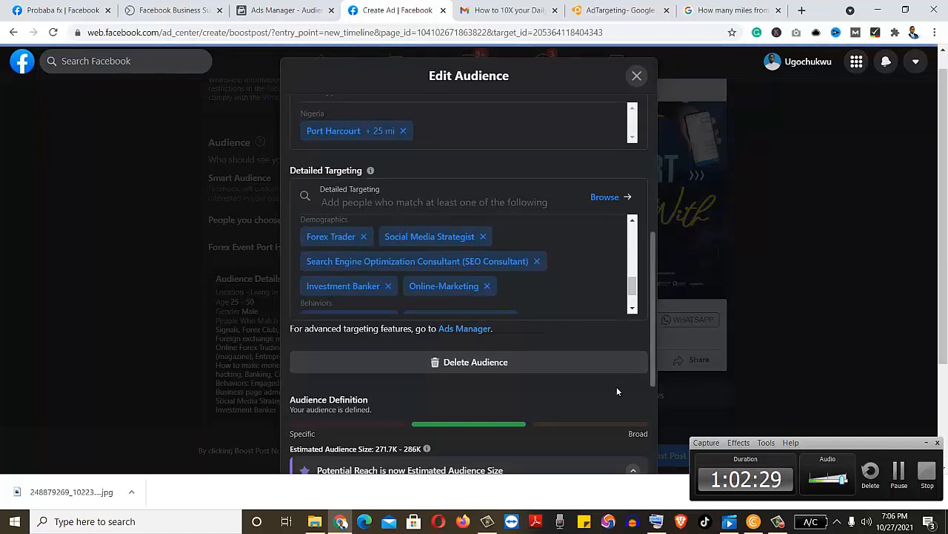
scroll(616, 386, "down", 2)
scroll(617, 386, "down", 1)
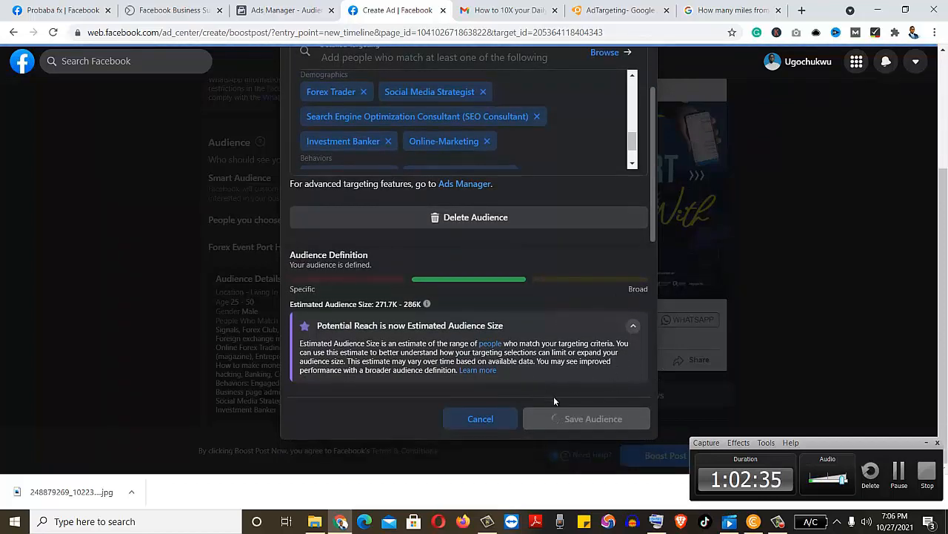
left_click(634, 330)
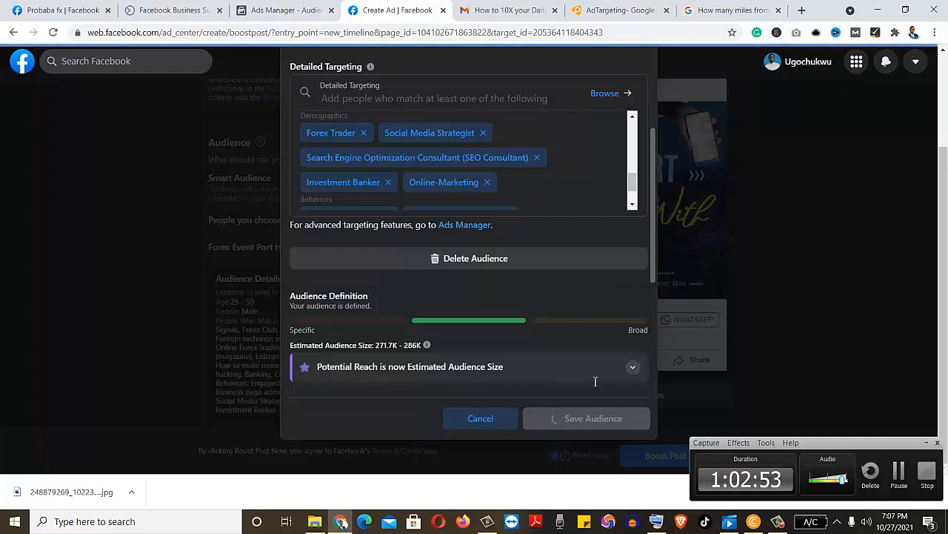
left_click(633, 368)
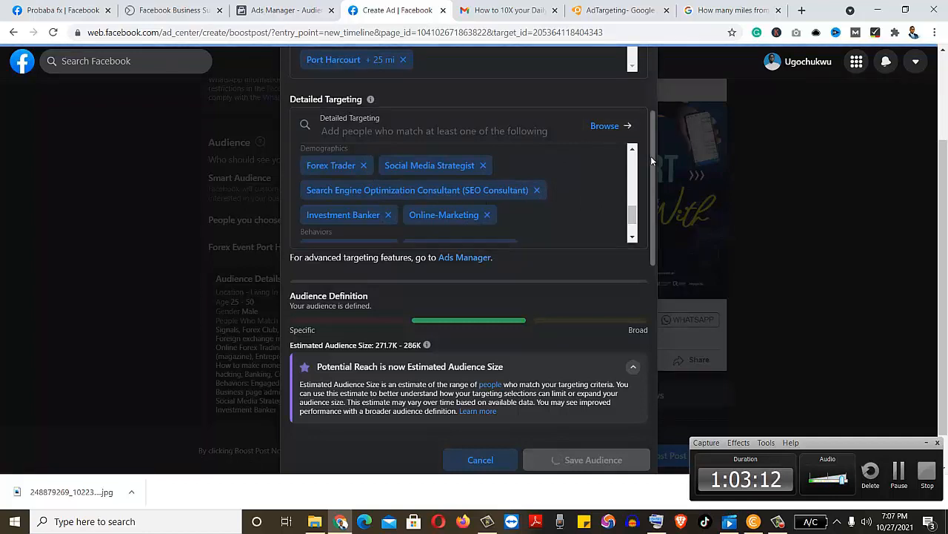
Open the location map for Port Harcourt and reduce its targeting radius to 22 mi.
left_click_drag(653, 161, 650, 72)
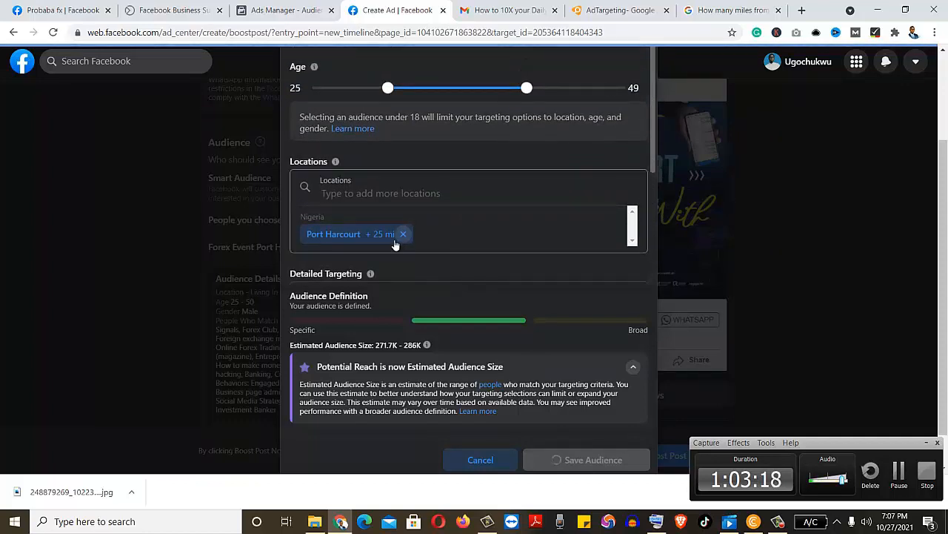
left_click(349, 239)
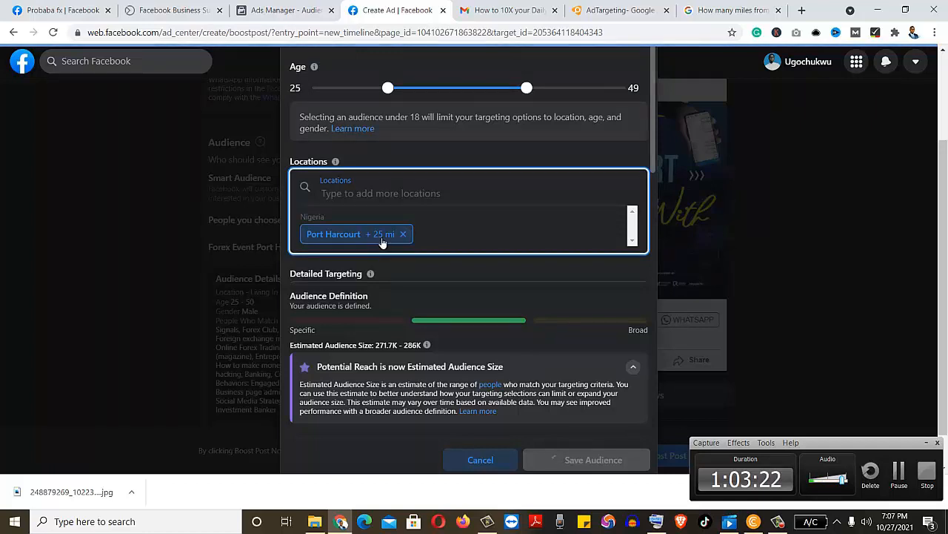
left_click(375, 233)
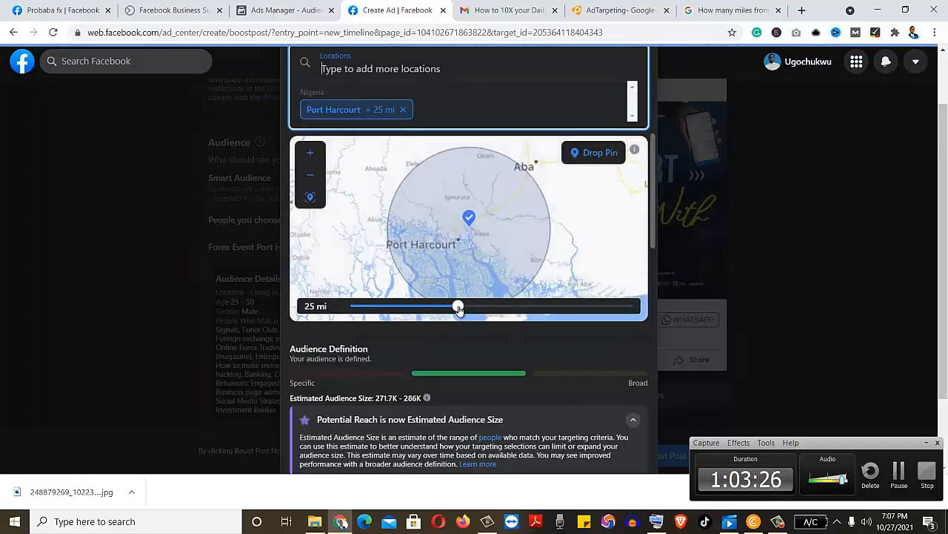
left_click_drag(459, 309, 440, 310)
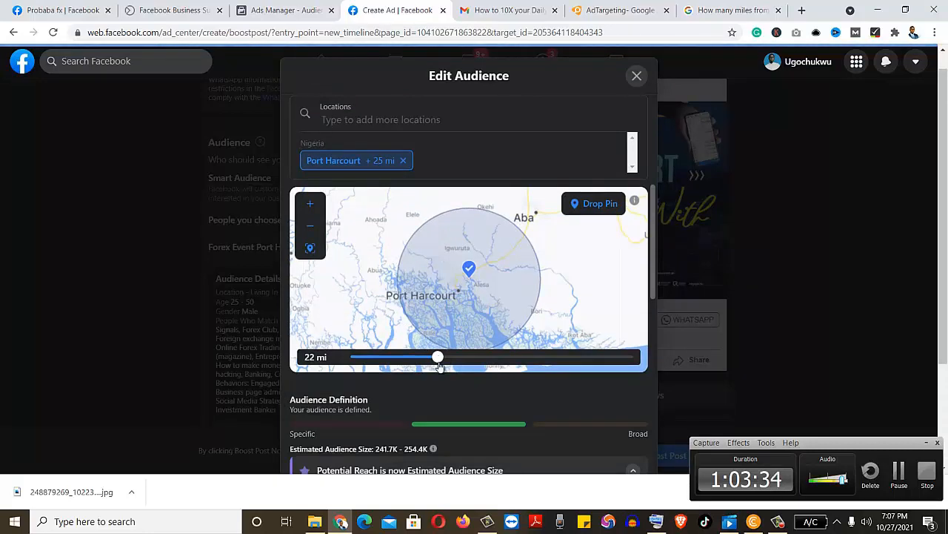
left_click_drag(438, 362, 423, 360)
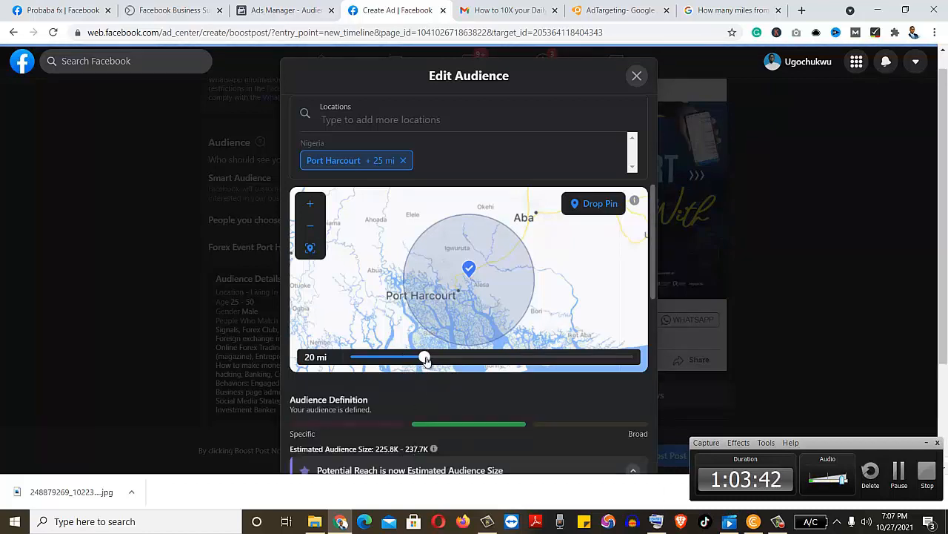
left_click_drag(426, 360, 437, 359)
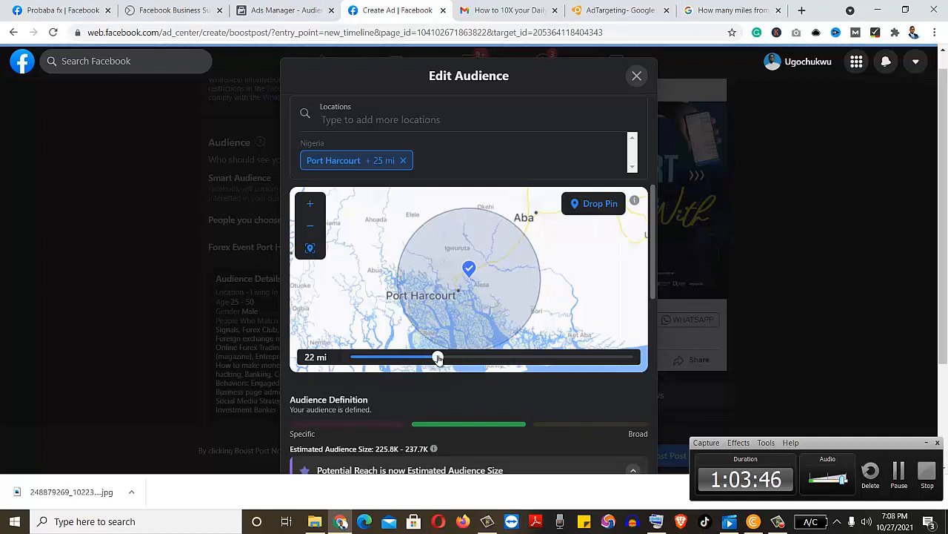
Raise the Port Harcourt targeting radius to 25 mi and try to save the Forex Event Port Harcourt audience.
left_click_drag(438, 359, 444, 359)
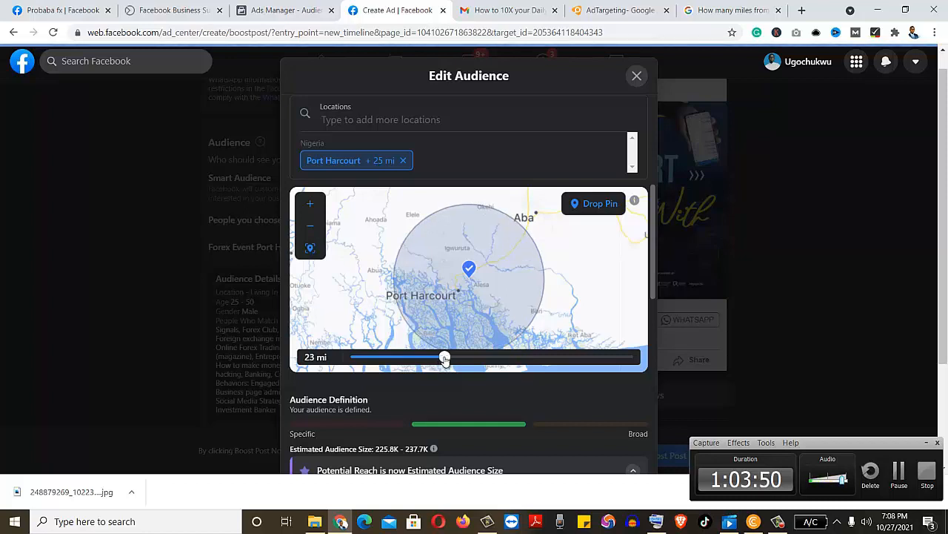
left_click_drag(445, 359, 450, 360)
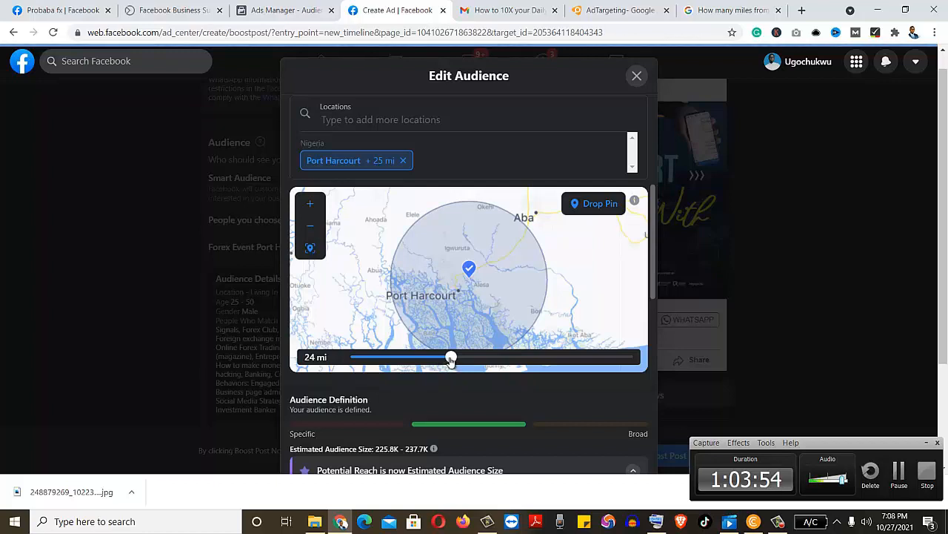
left_click_drag(450, 359, 456, 360)
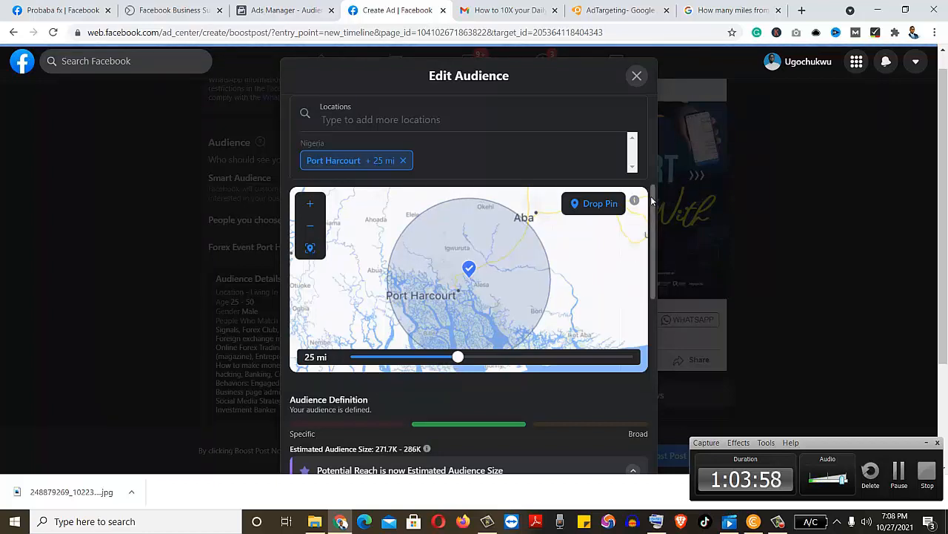
left_click_drag(652, 196, 645, 375)
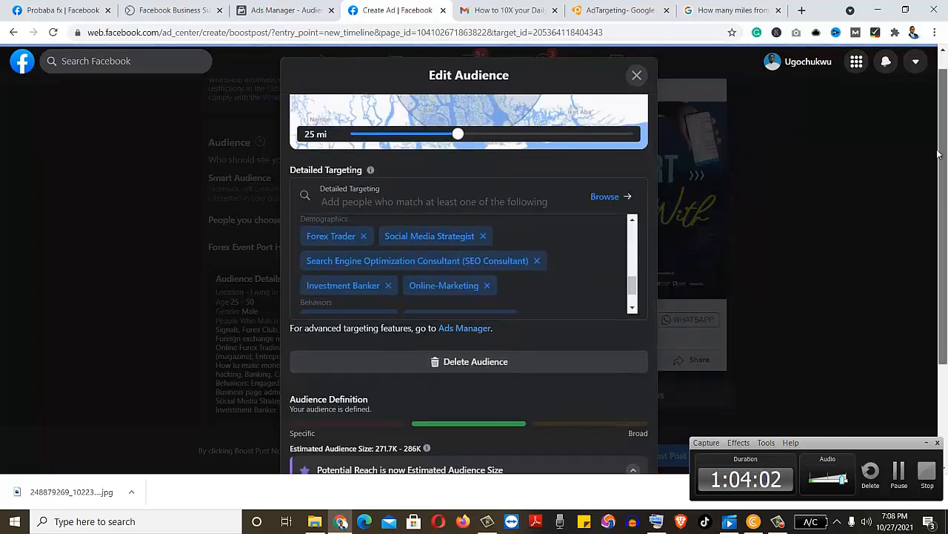
scroll(938, 154, "down", 2)
left_click(590, 419)
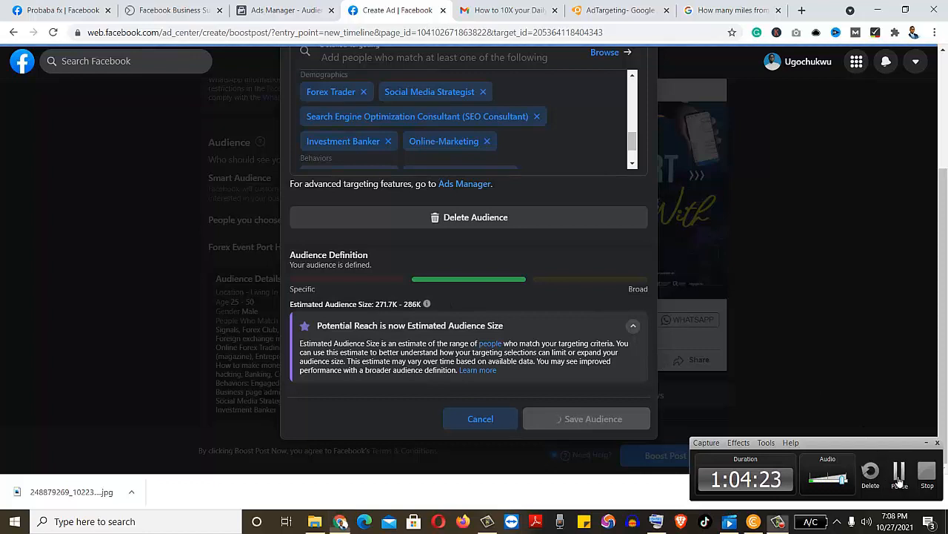
left_click(898, 480)
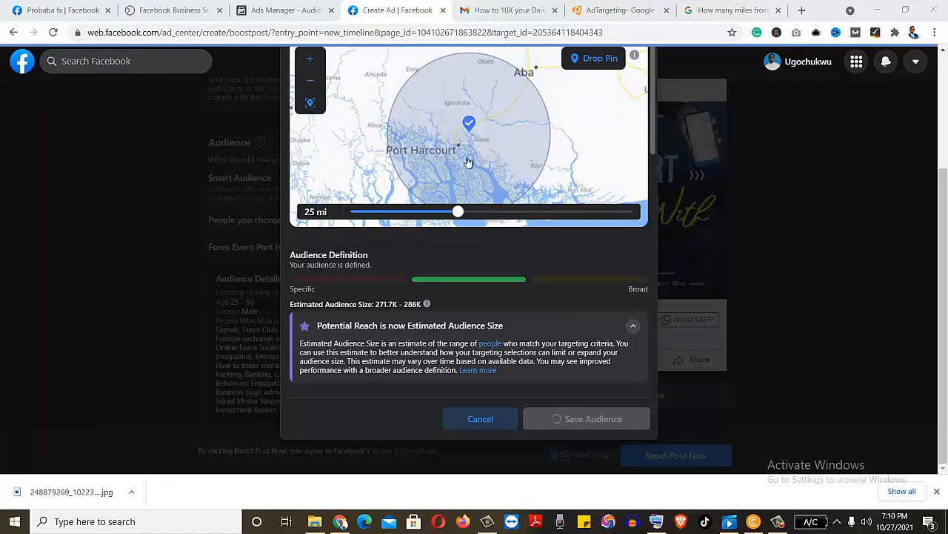
Reduce the Port Harcourt targeting radius to 20 mi and save the audience.
left_click_drag(458, 214, 426, 215)
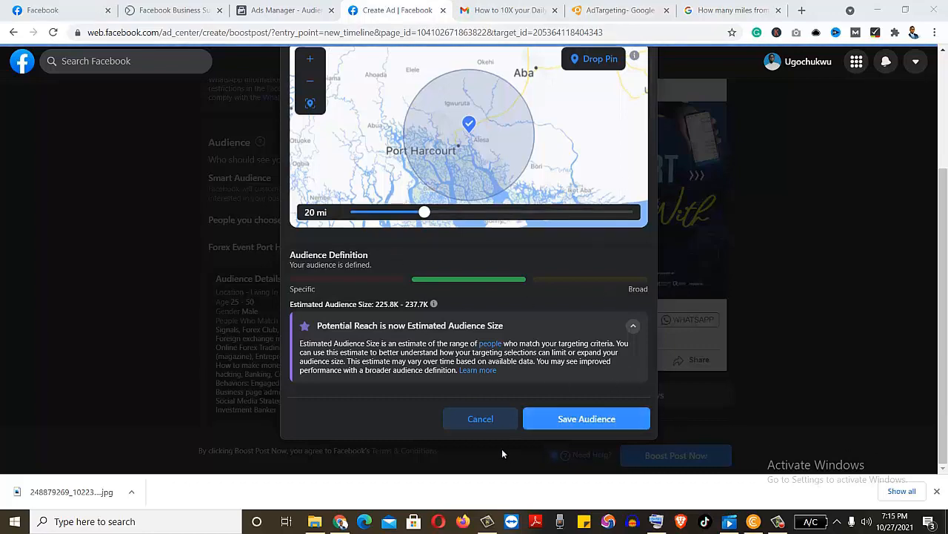
left_click(589, 420)
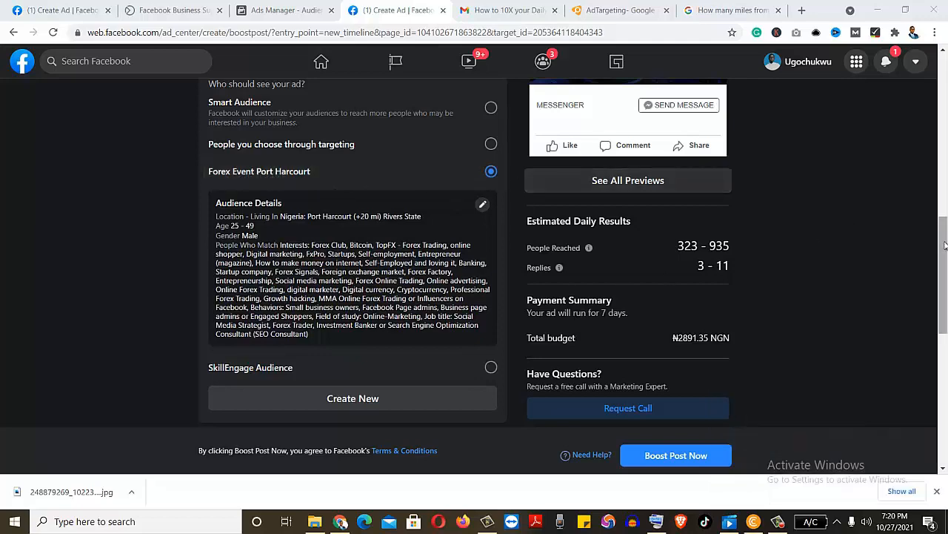
left_click_drag(942, 245, 941, 299)
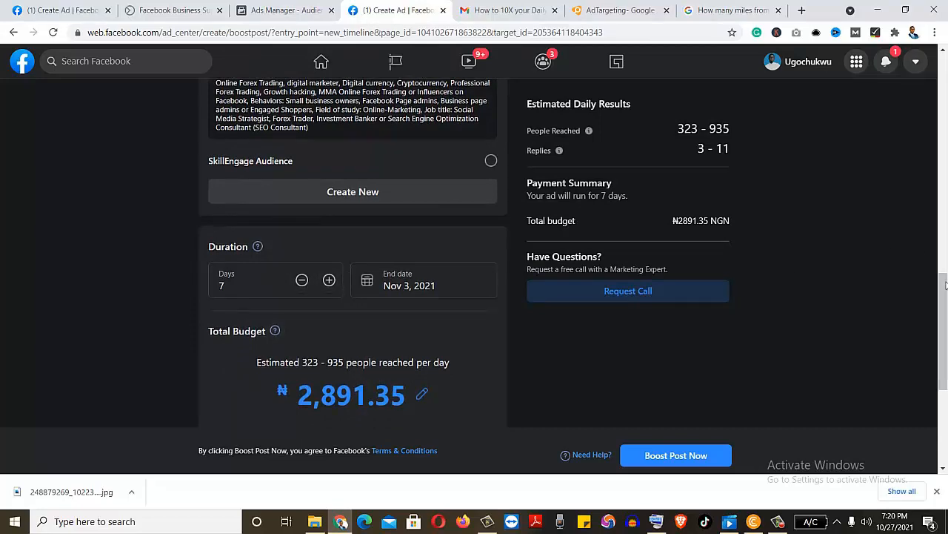
left_click_drag(946, 285, 946, 261)
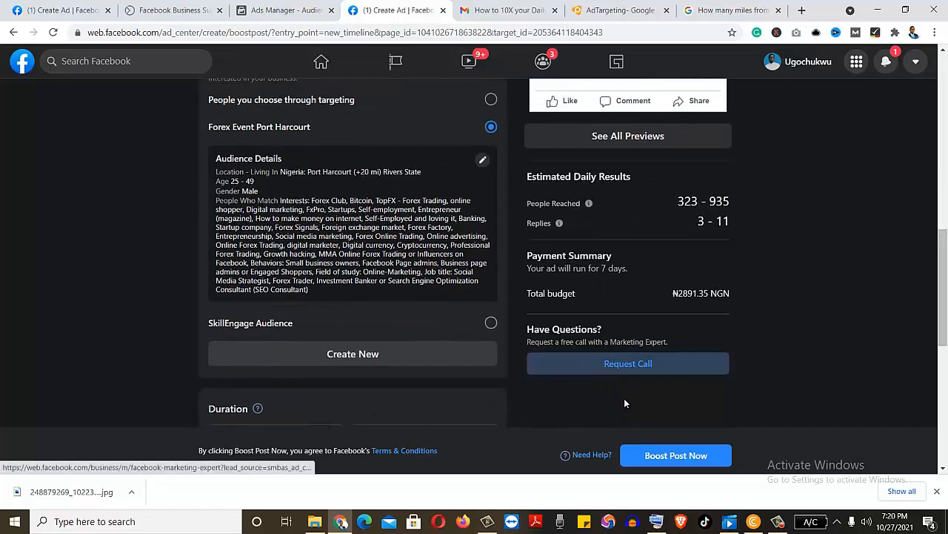
left_click(778, 521)
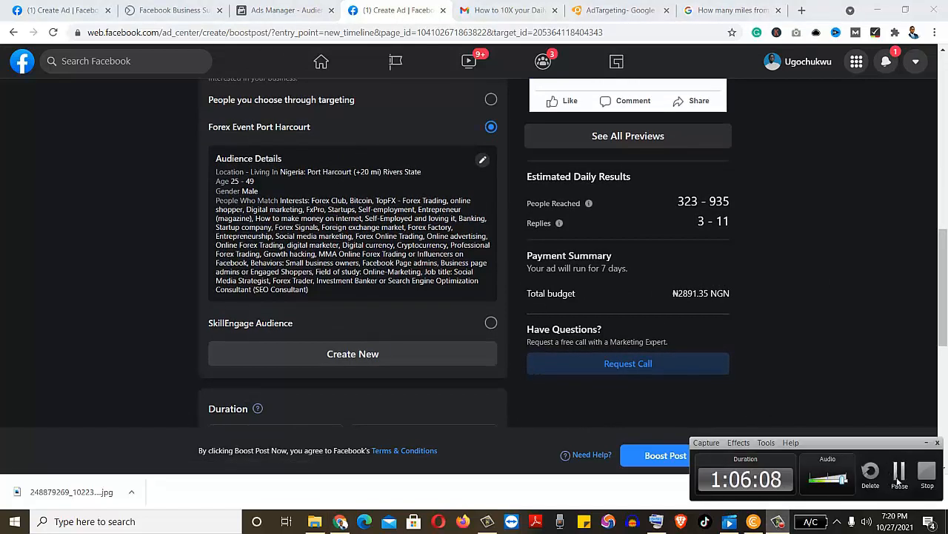
left_click(899, 473)
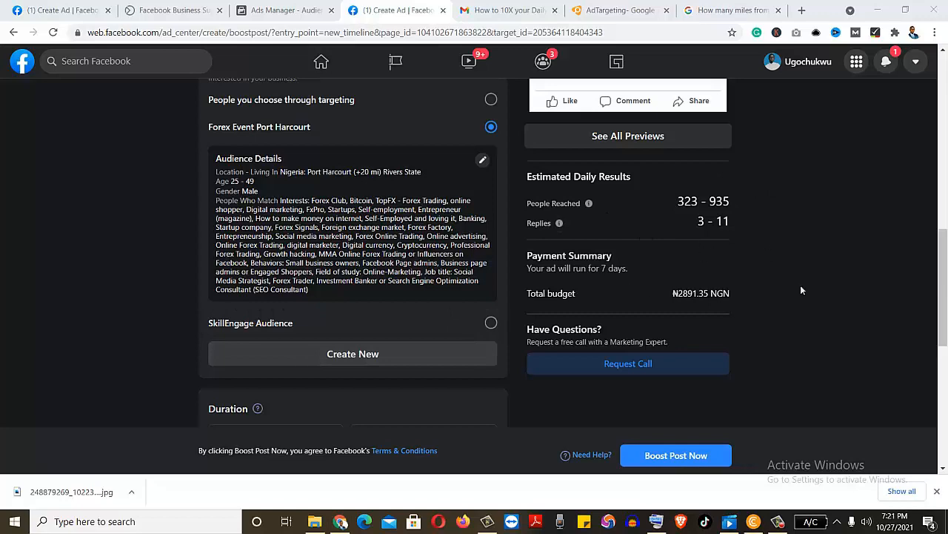
Extend the boosted post's duration by setting its end date to Nov 6, 2021.
left_click_drag(945, 251, 936, 311)
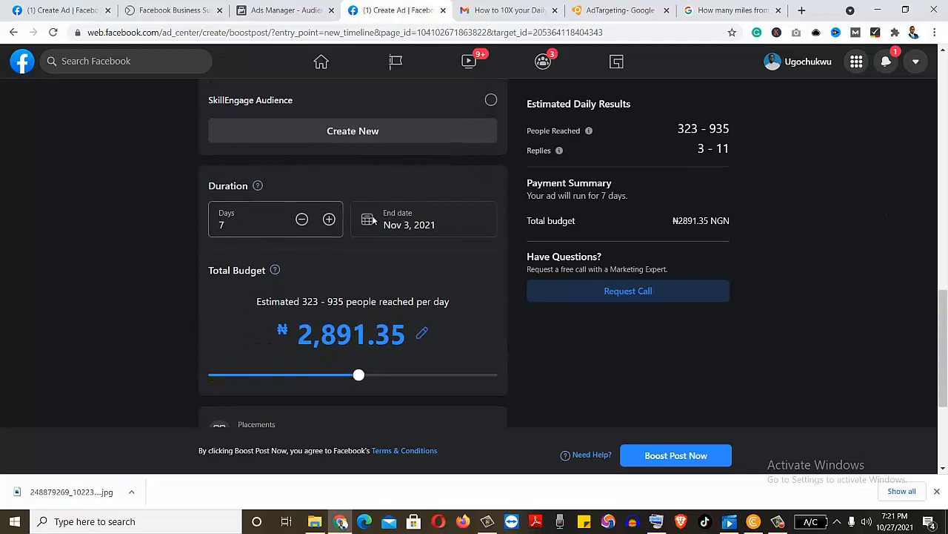
left_click(413, 226)
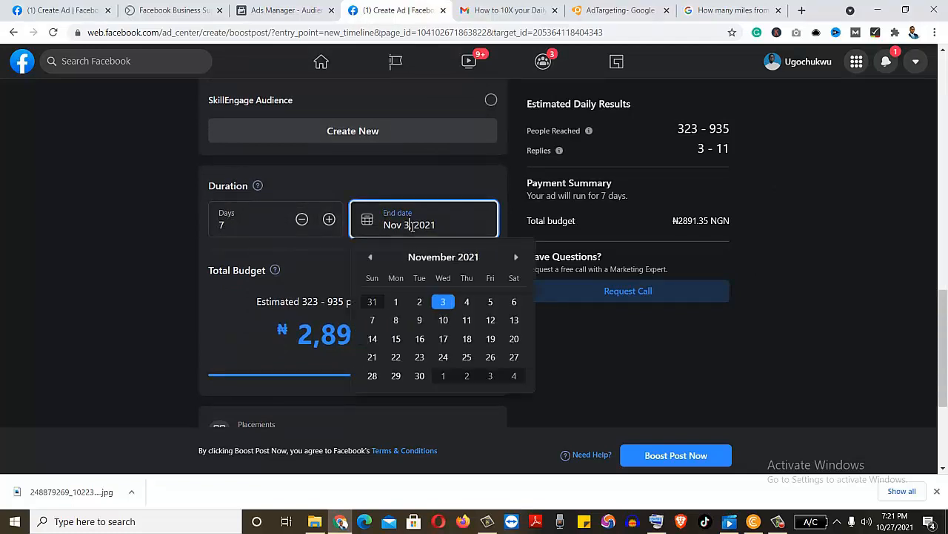
key("BackSpace")
key("BackSpace")
type("6")
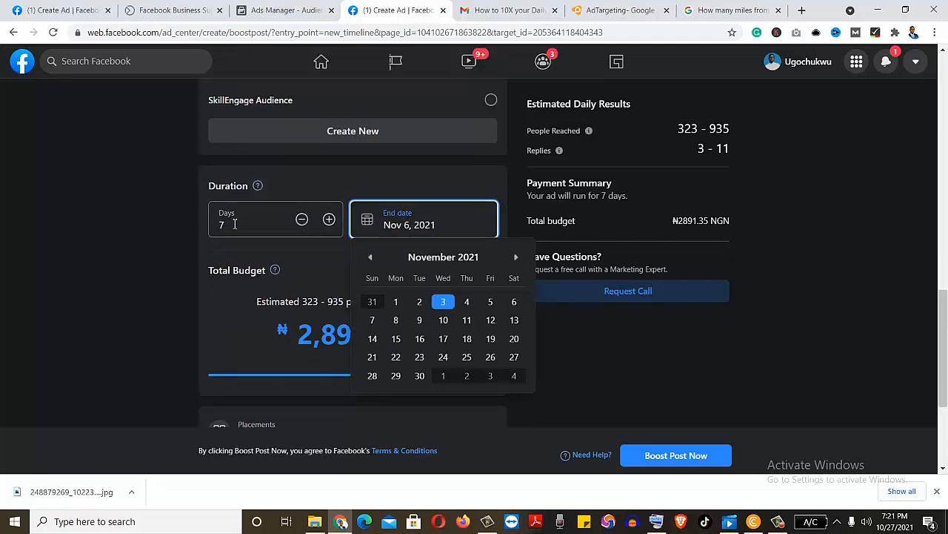
left_click(340, 190)
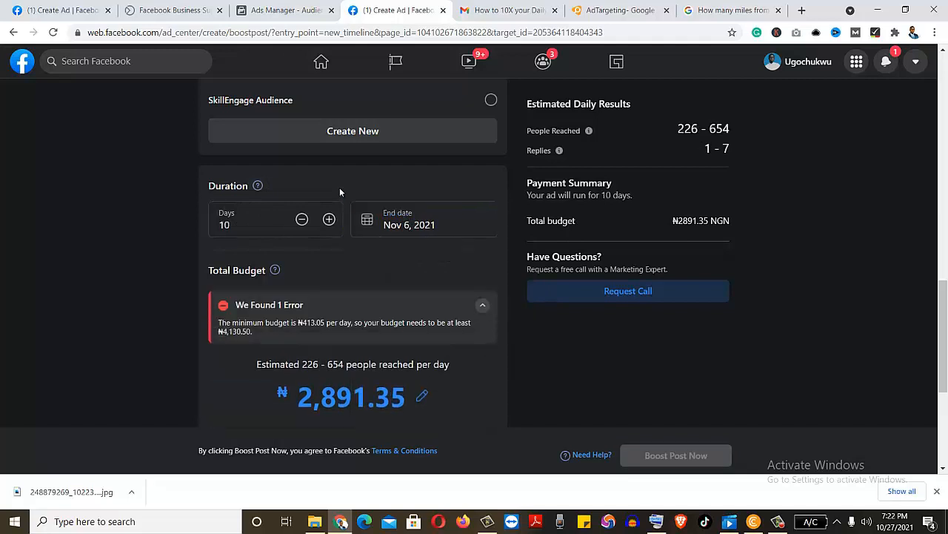
left_click(231, 226)
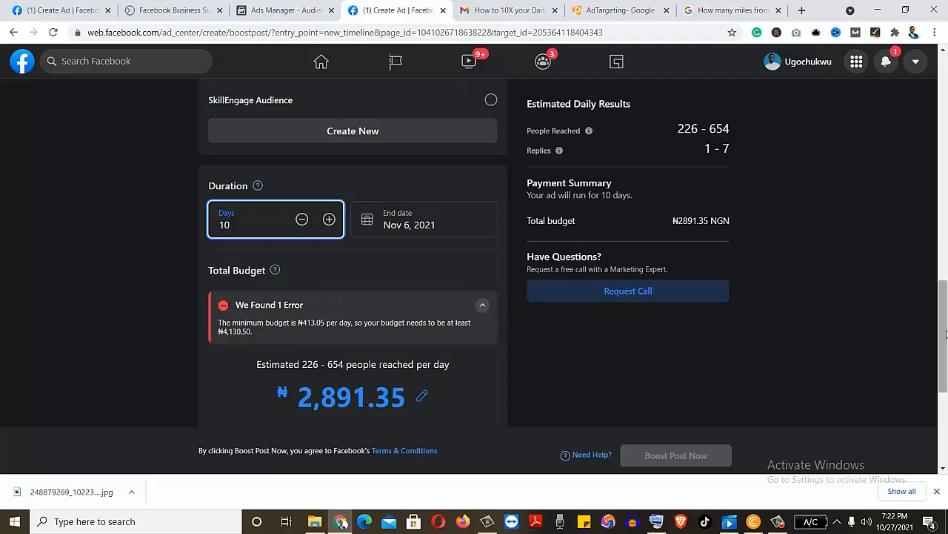
Review the boost's budget, placements, pixel, payment method and messaging settings, and return to its goal and ad preview.
left_click_drag(944, 323, 944, 348)
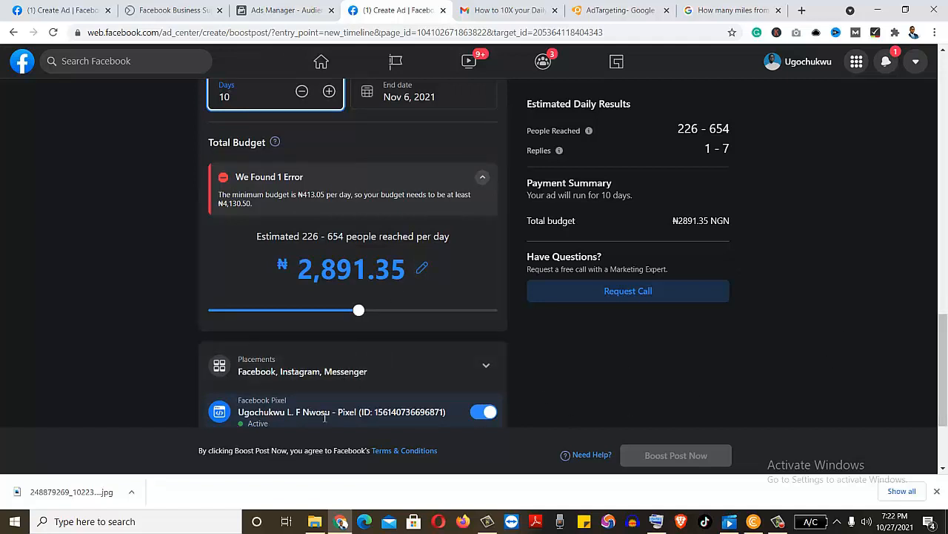
scroll(945, 330, "down", 3)
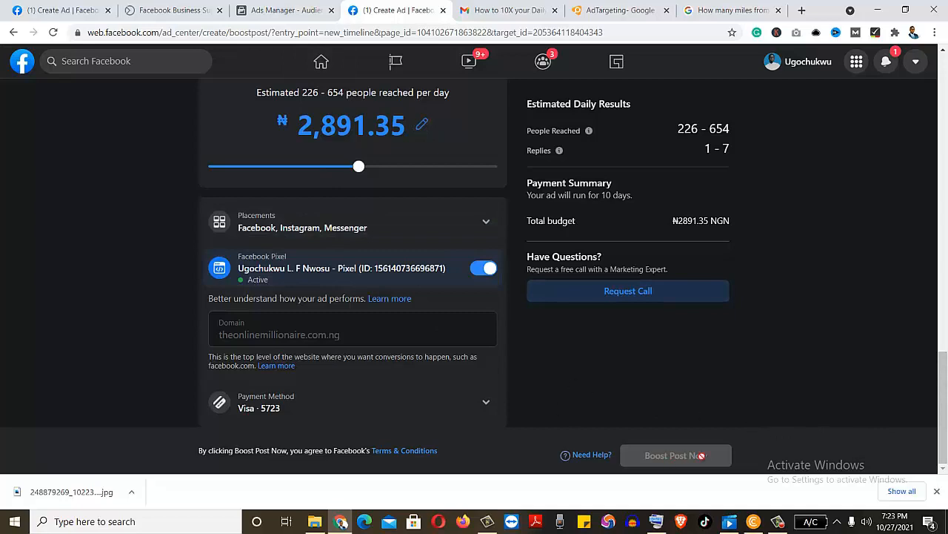
scroll(923, 423, "up", 5)
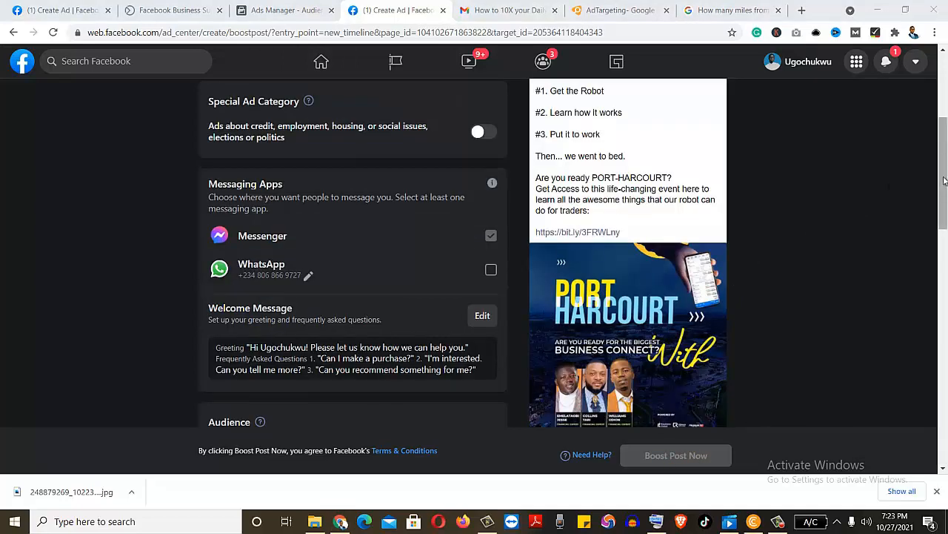
left_click_drag(944, 181, 936, 357)
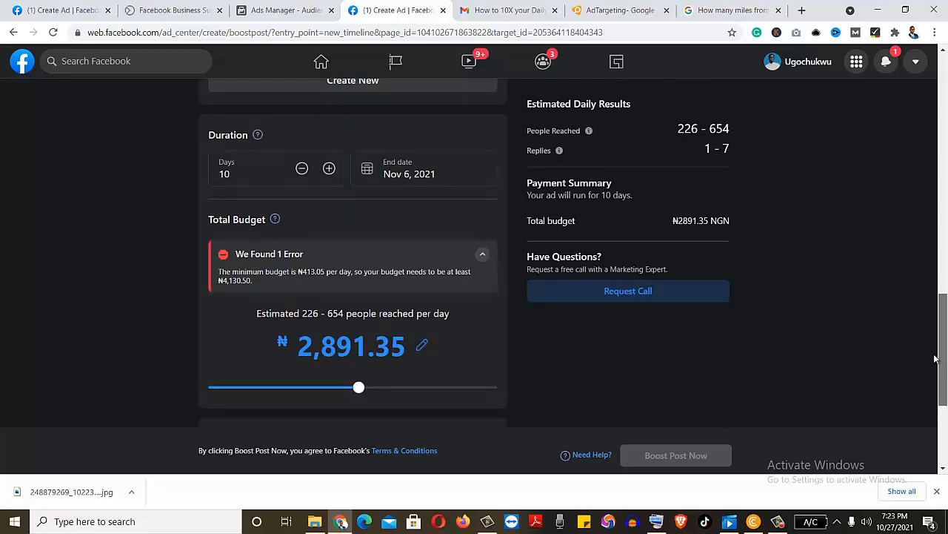
left_click_drag(935, 359, 944, 101)
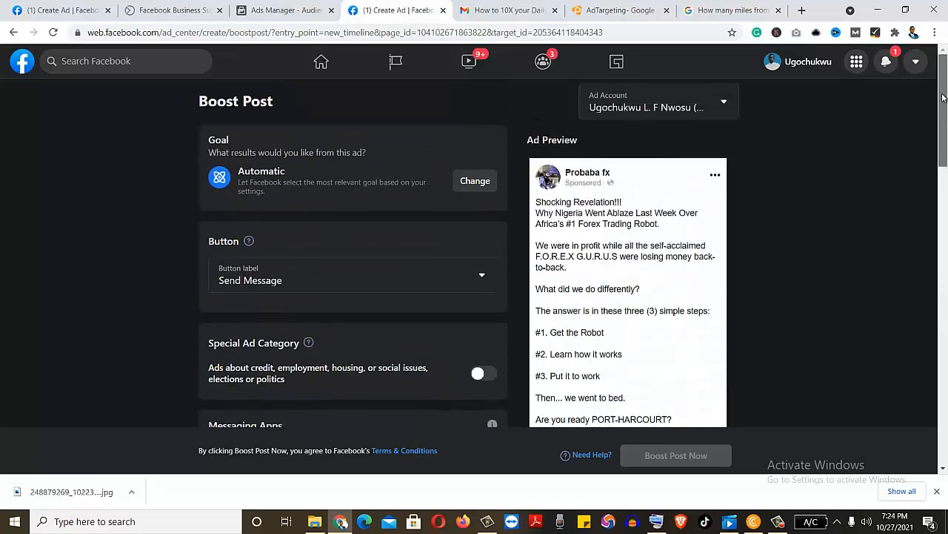